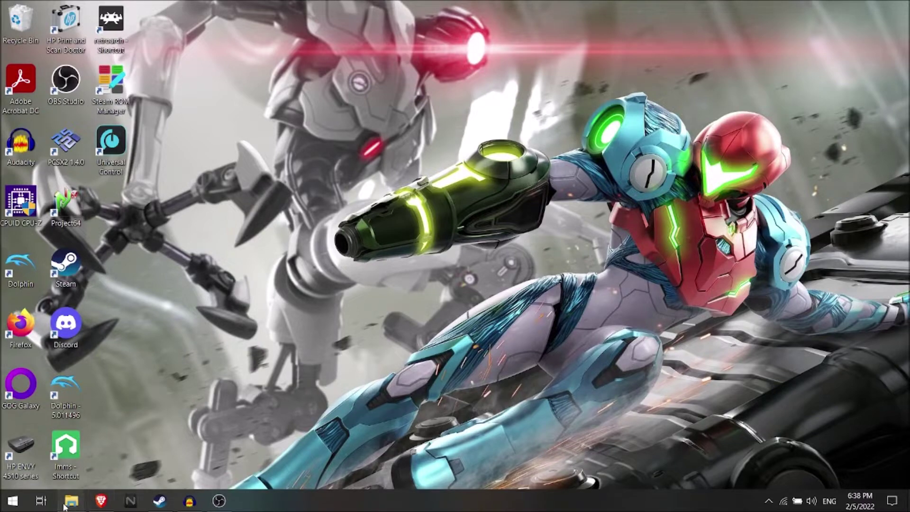
- Bring up the RetroArch installation folder and open downloads, N64 and its SMB ROM Hack subfolder
mouse_move(76, 502)
click(67, 457)
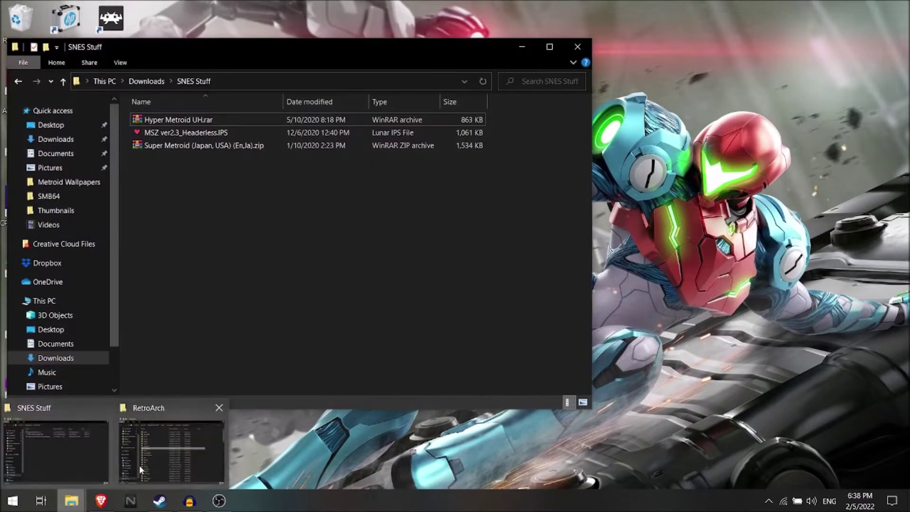
click(140, 465)
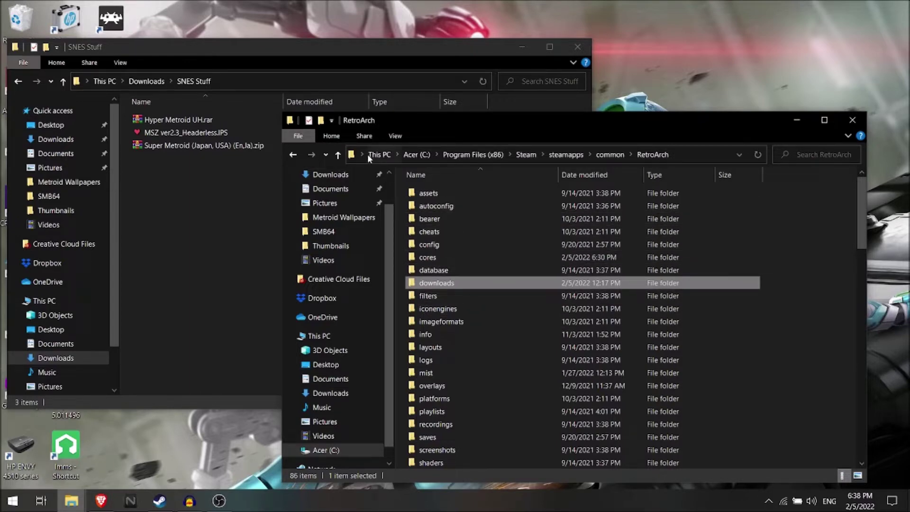
mouse_move(481, 287)
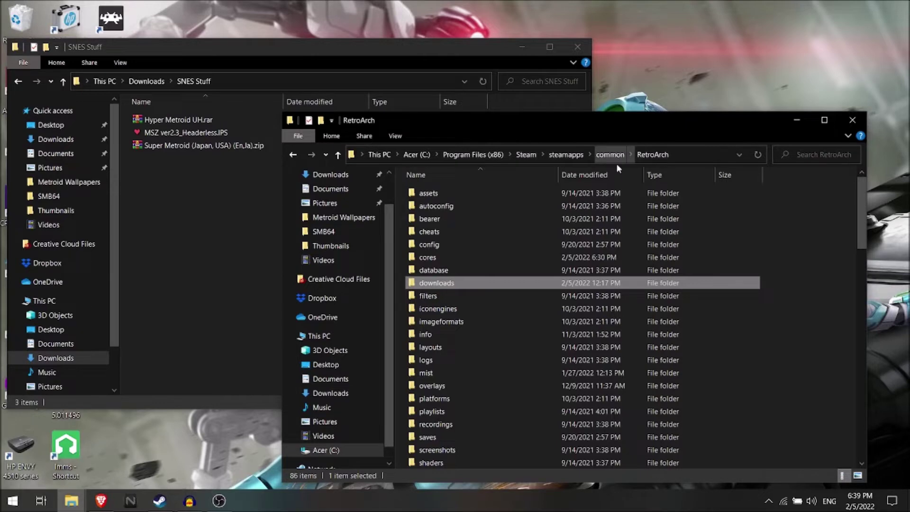
double_click(461, 283)
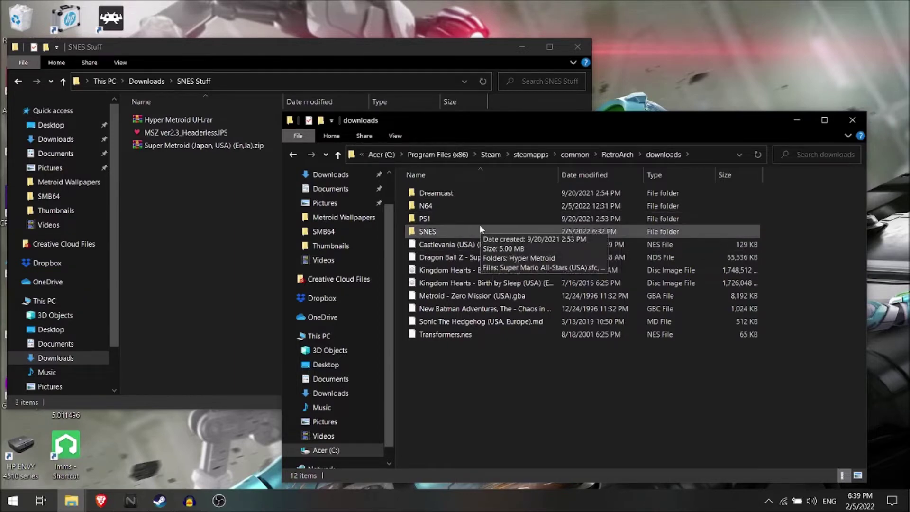
double_click(480, 207)
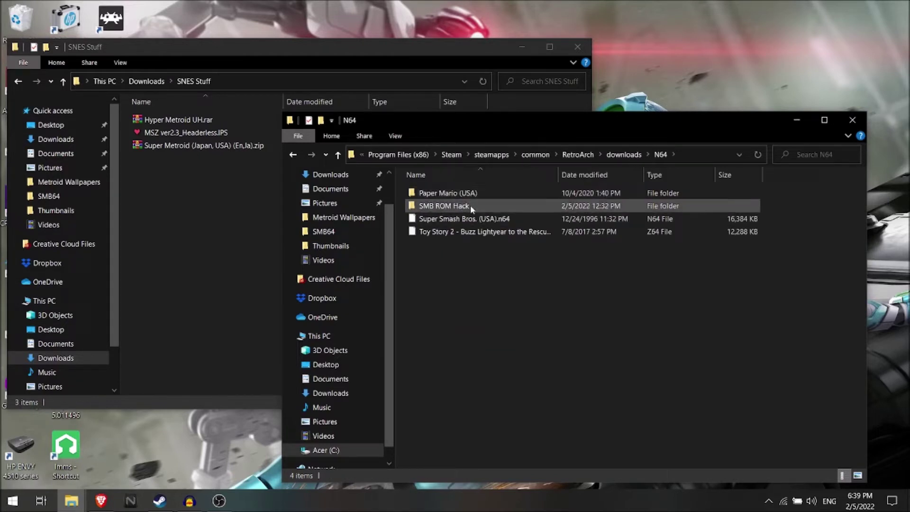
mouse_move(470, 205)
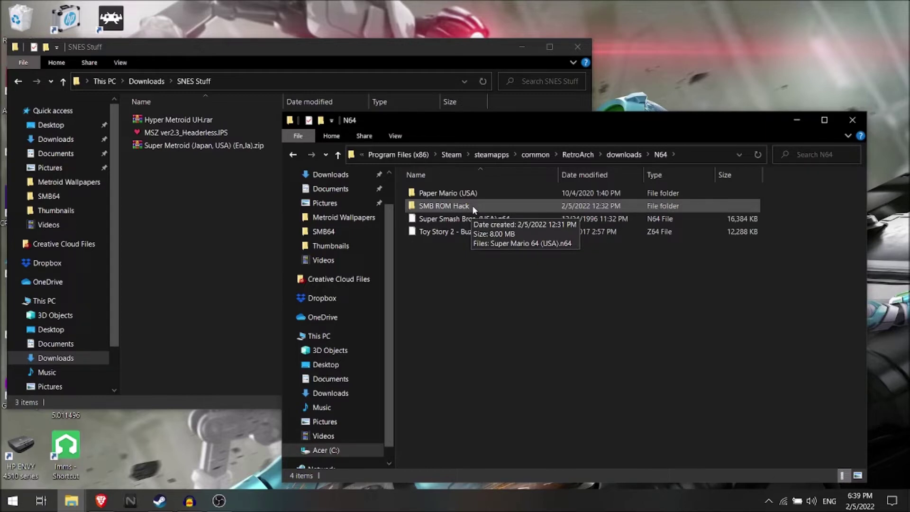
double_click(449, 211)
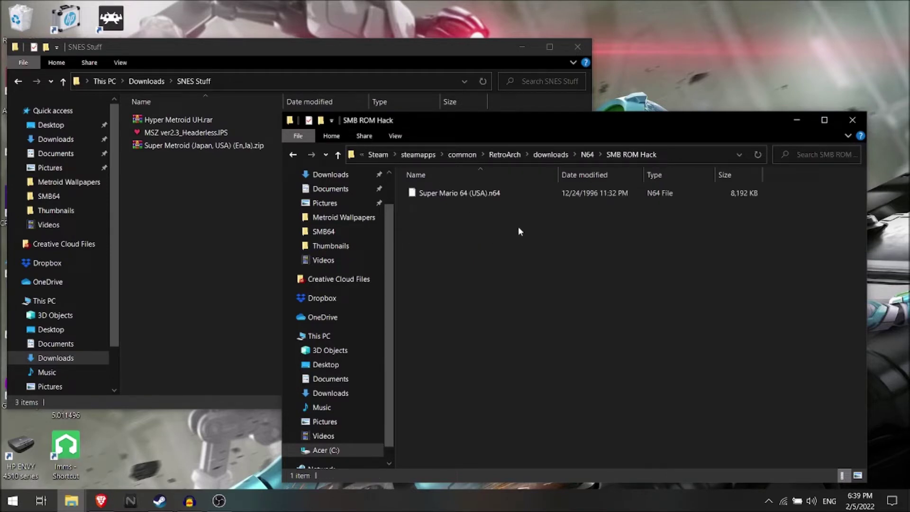
- Open the SMB64 quick-access folder in a new window and copy Super Mario 64 (U) [!].z64 into RetroArch's SMB ROM Hack folder
click(336, 156)
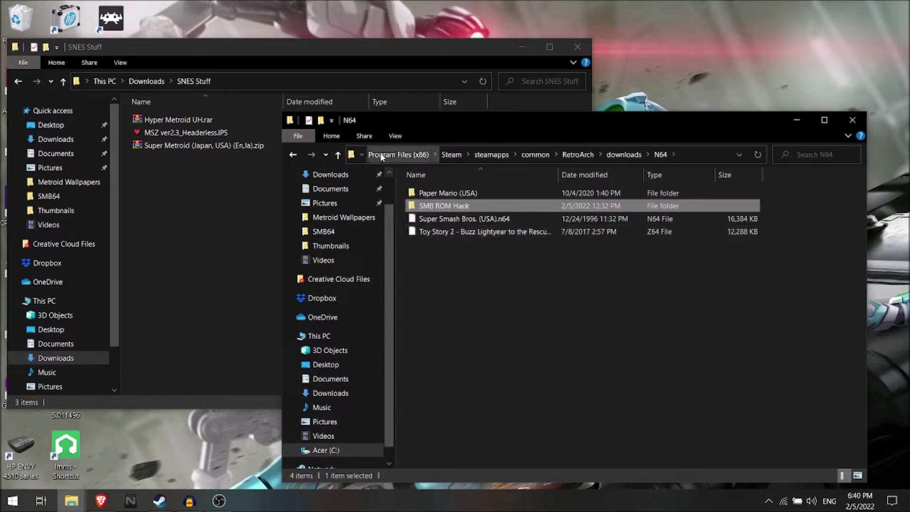
click(337, 157)
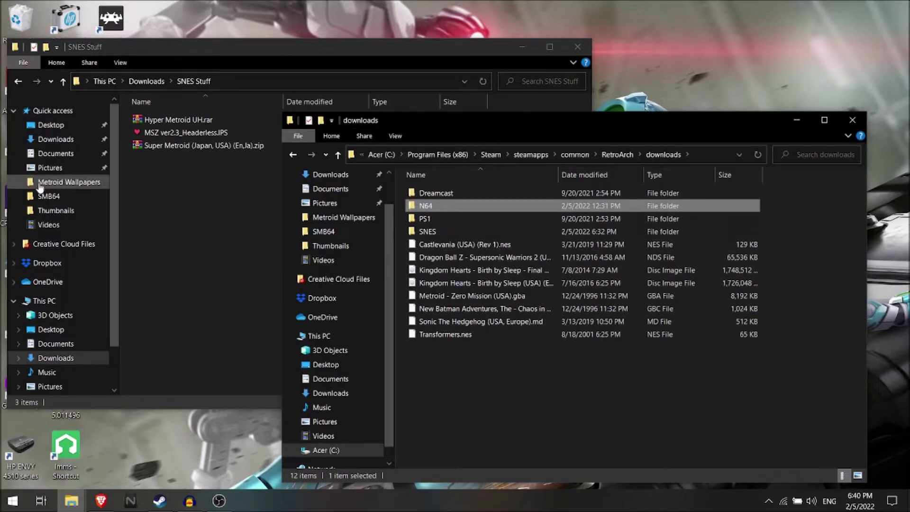
right_click(52, 196)
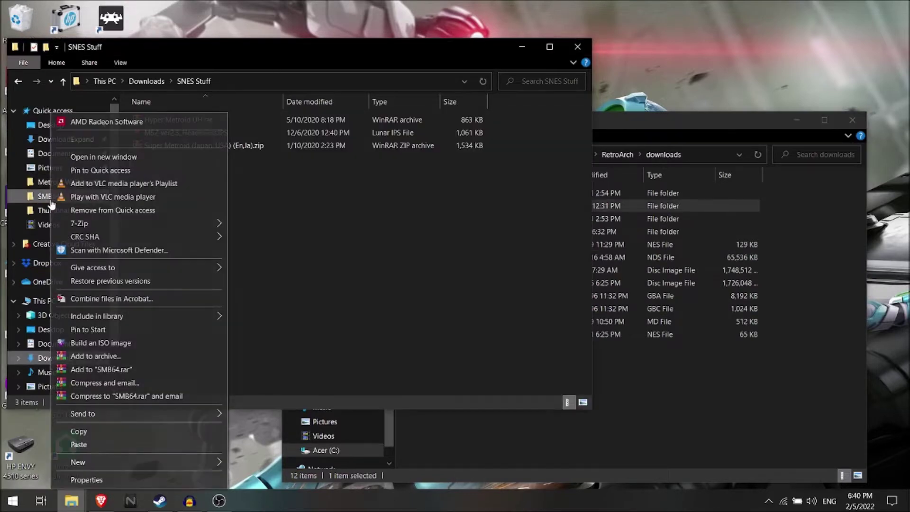
click(130, 157)
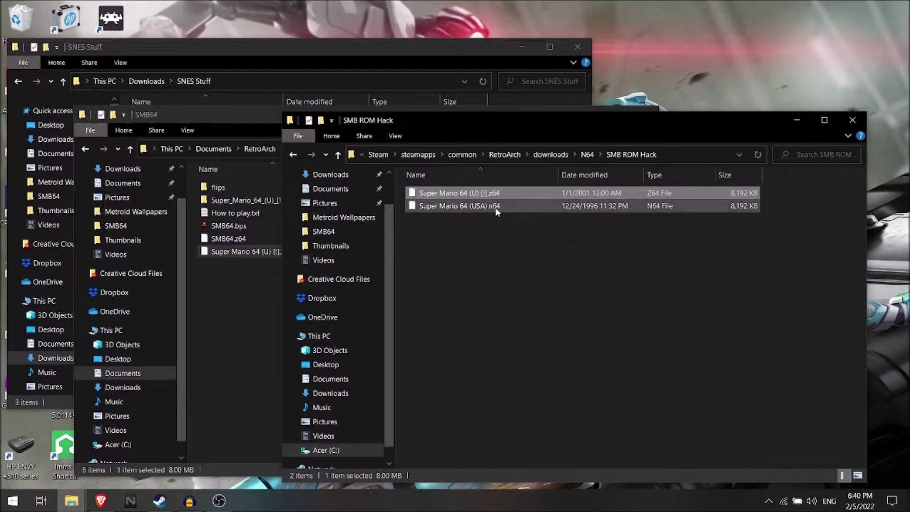
- Switch to the SMB64 folder window and browse from there to the N64 Stuff folder in Downloads
click(397, 53)
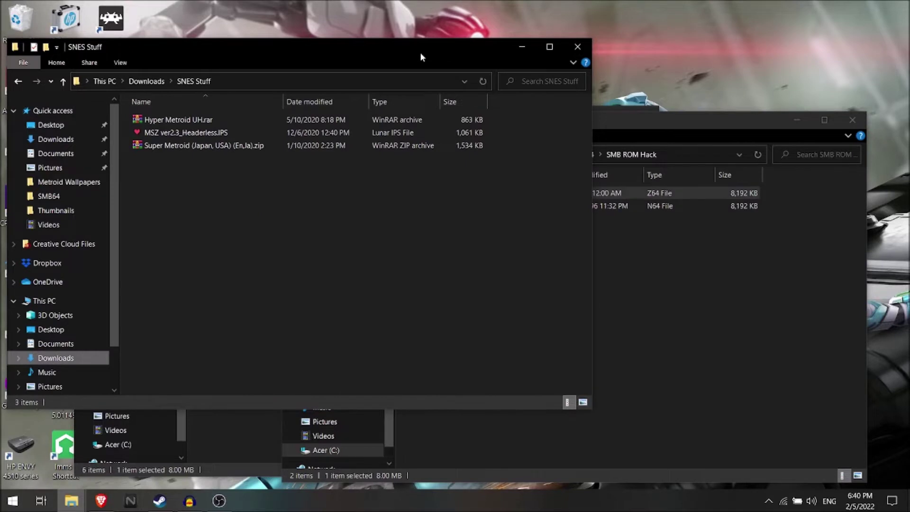
click(237, 448)
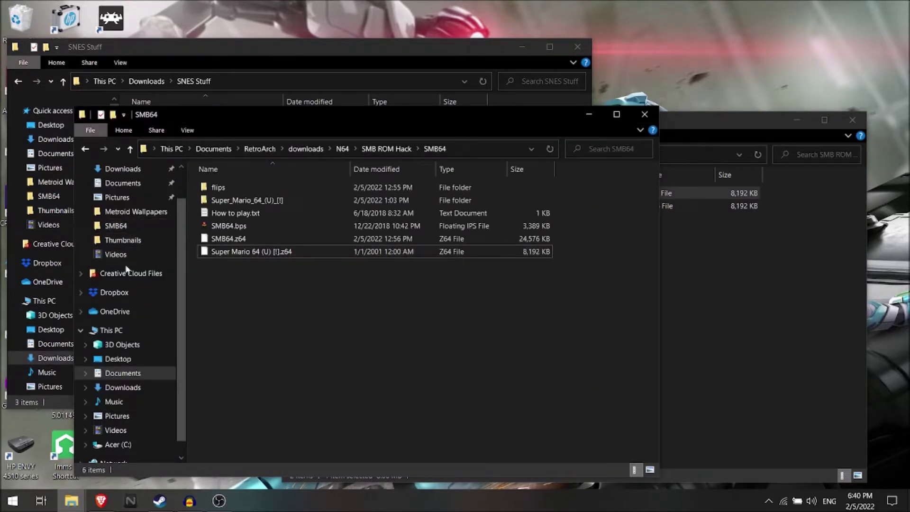
scroll(129, 271, up, 1)
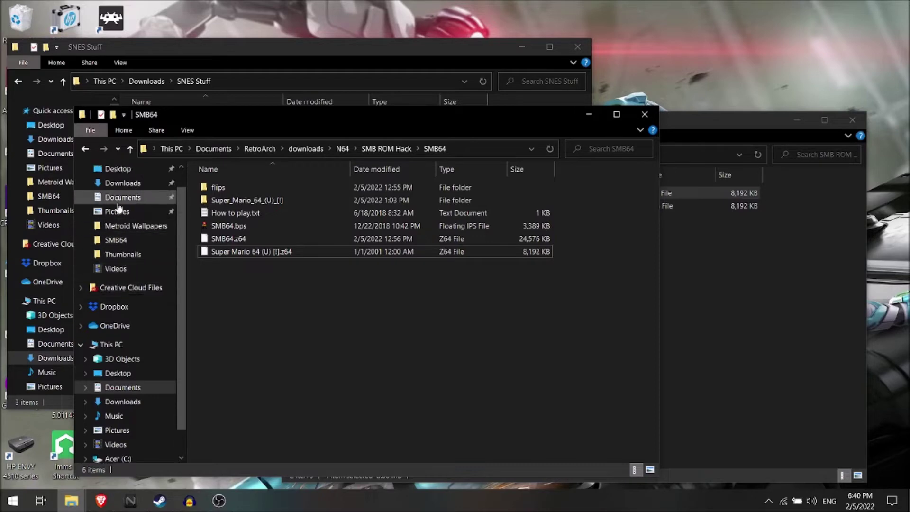
click(123, 183)
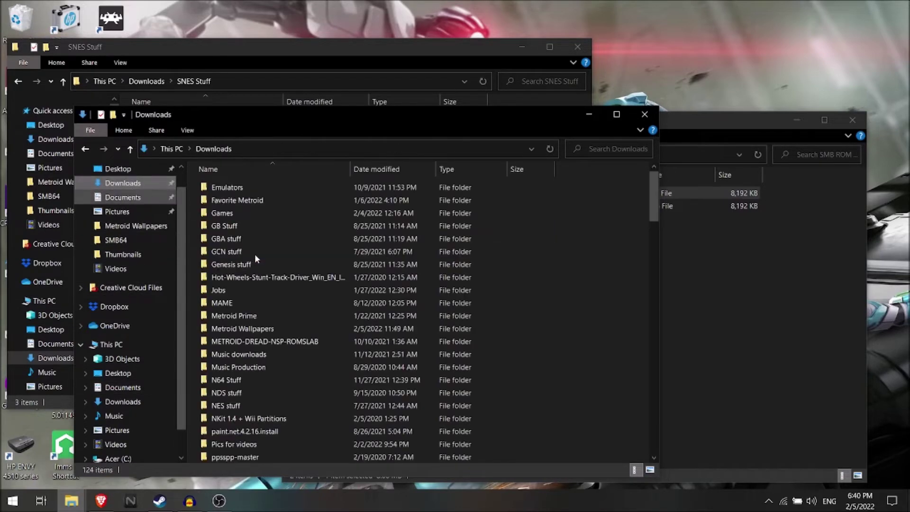
scroll(286, 291, down, 5)
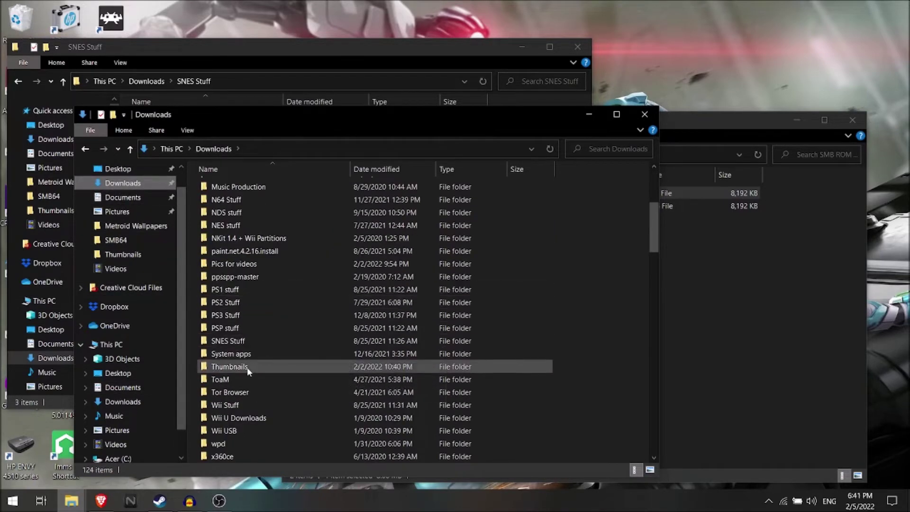
scroll(246, 367, down, 1)
scroll(246, 367, up, 3)
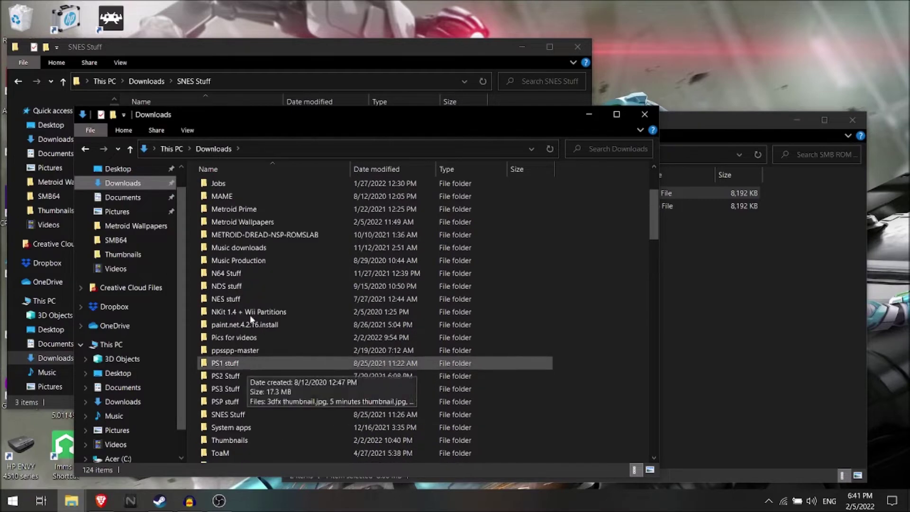
double_click(249, 273)
scroll(275, 239, down, 4)
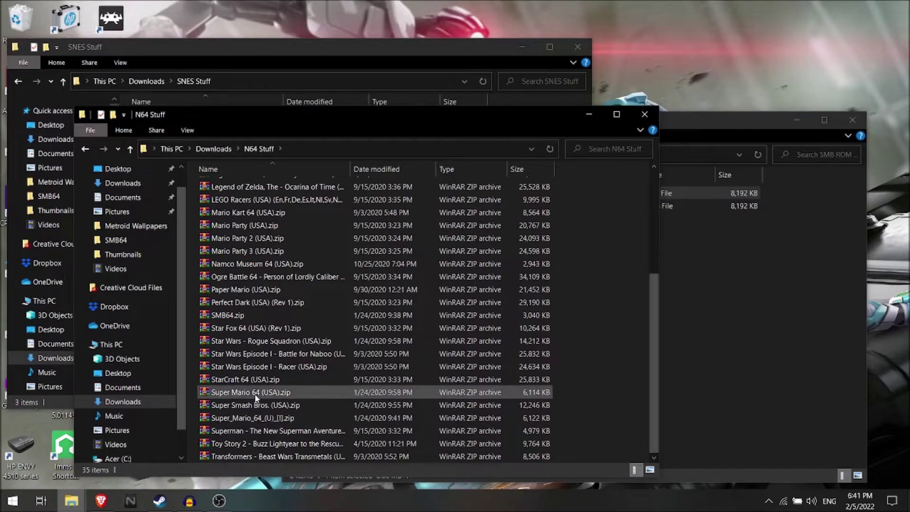
- Open the 7-Zip file extraction settings for the SMB64.zip archive
click(243, 315)
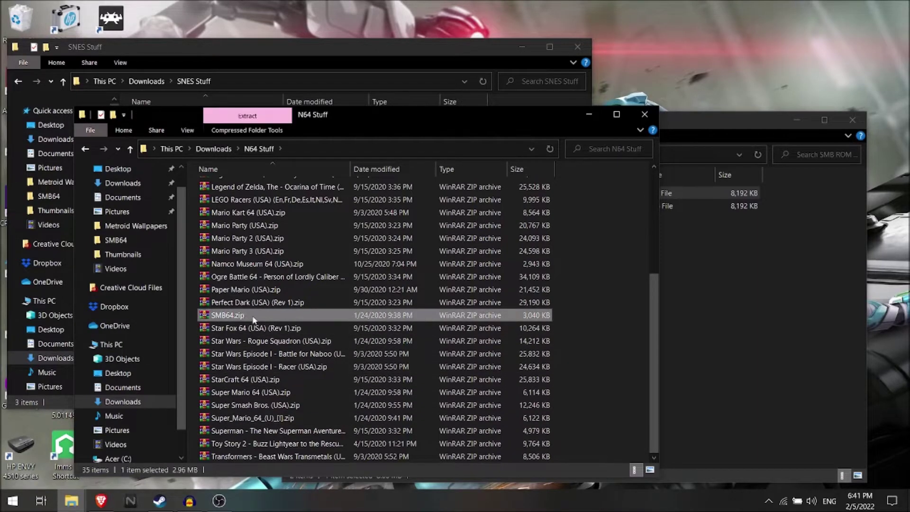
click(253, 317)
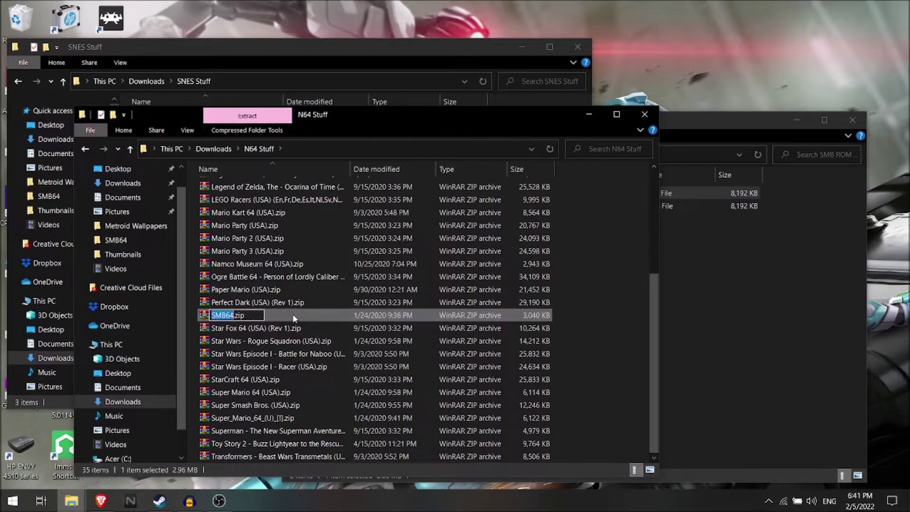
click(292, 315)
right_click(292, 316)
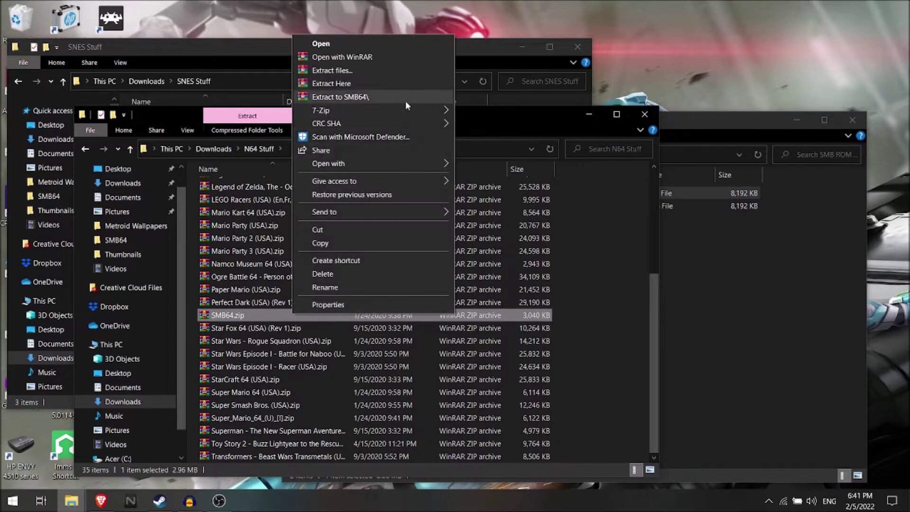
mouse_move(419, 111)
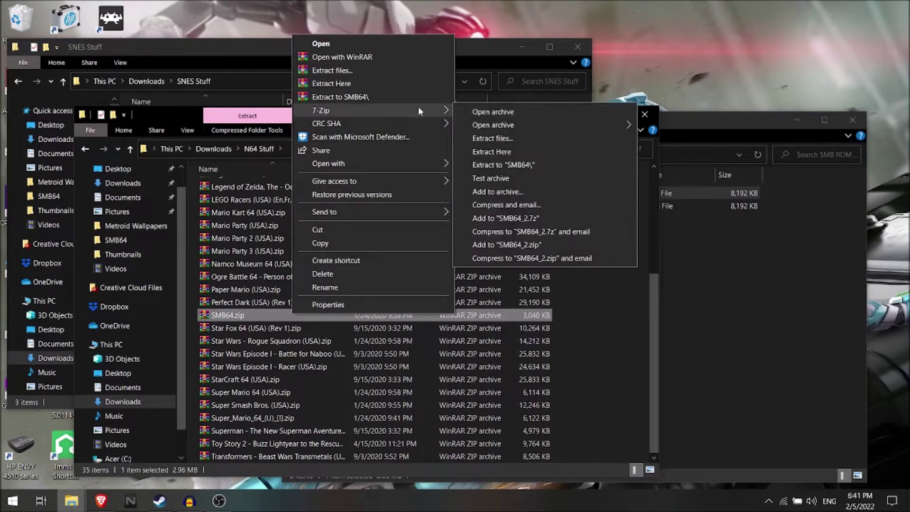
click(511, 141)
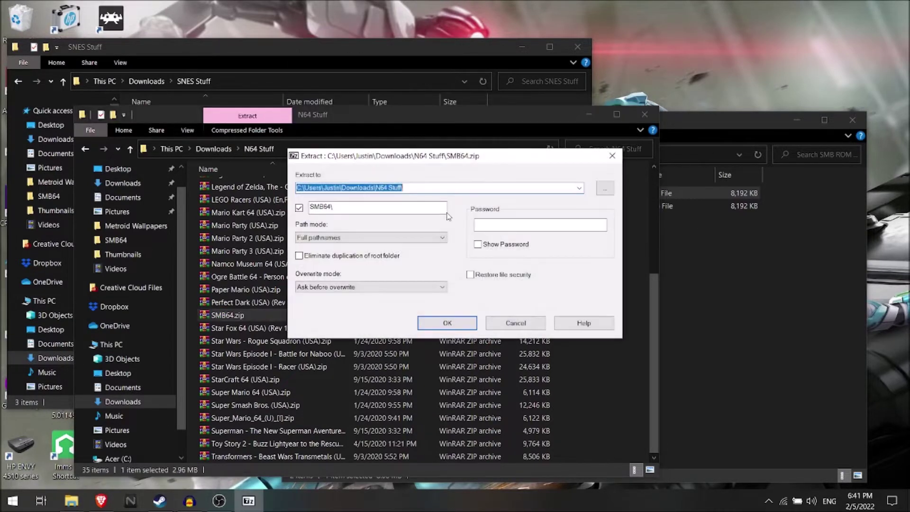
- Browse for the extraction destination, collapsing Downloads and expanding Acer (C:) and Program Files (x86)
click(605, 188)
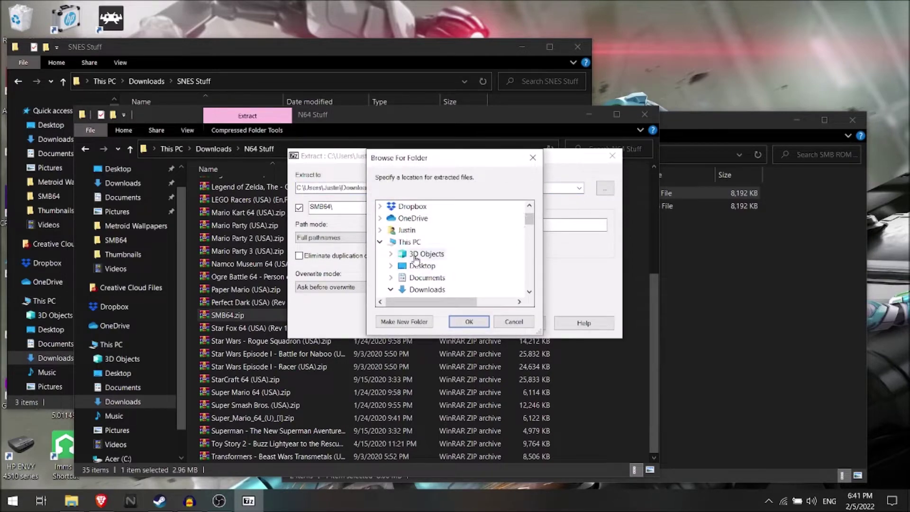
scroll(435, 272, down, 1)
scroll(436, 272, down, 5)
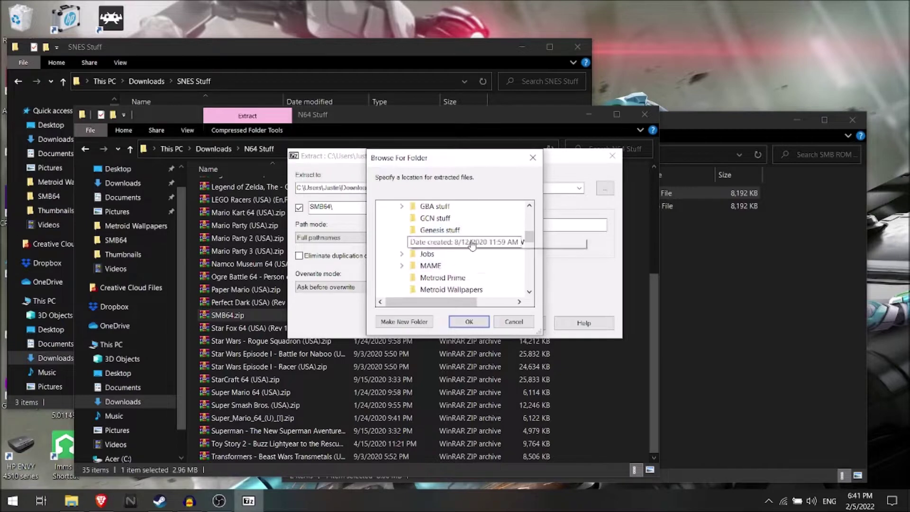
scroll(472, 243, up, 10)
click(391, 289)
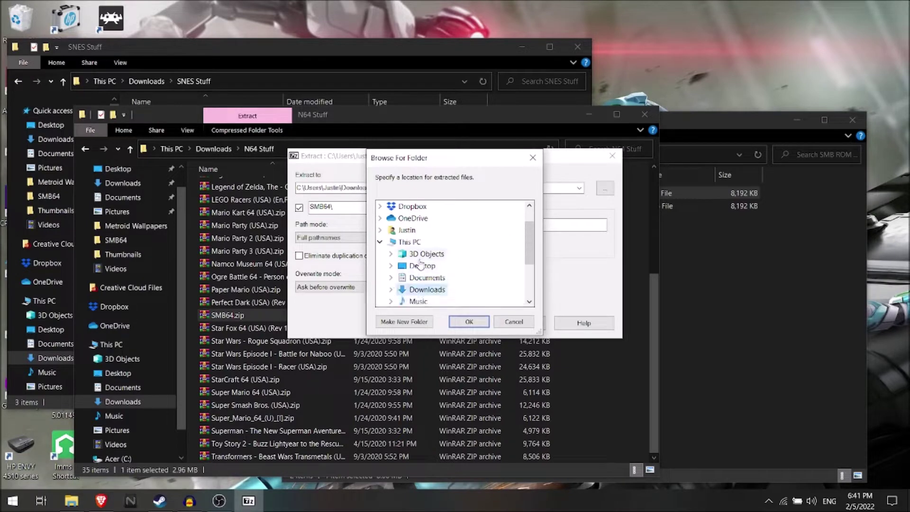
scroll(420, 258, down, 2)
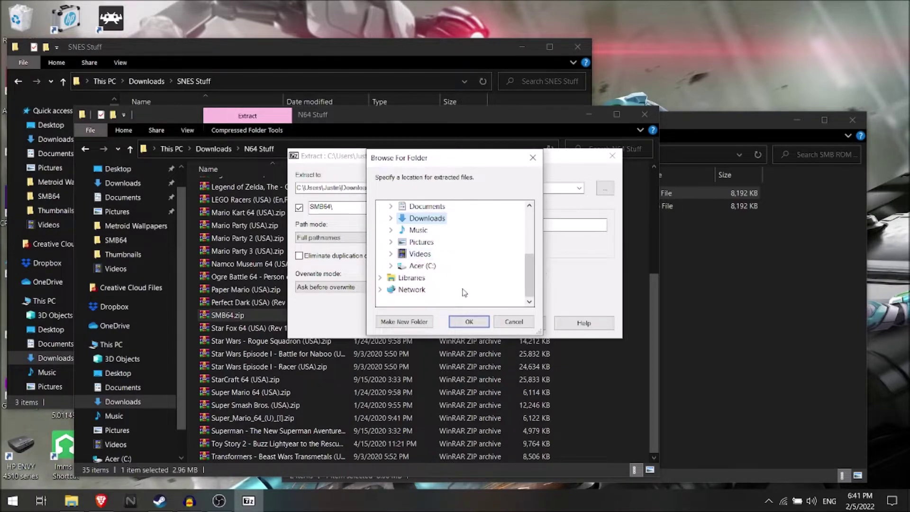
double_click(422, 266)
scroll(451, 279, down, 3)
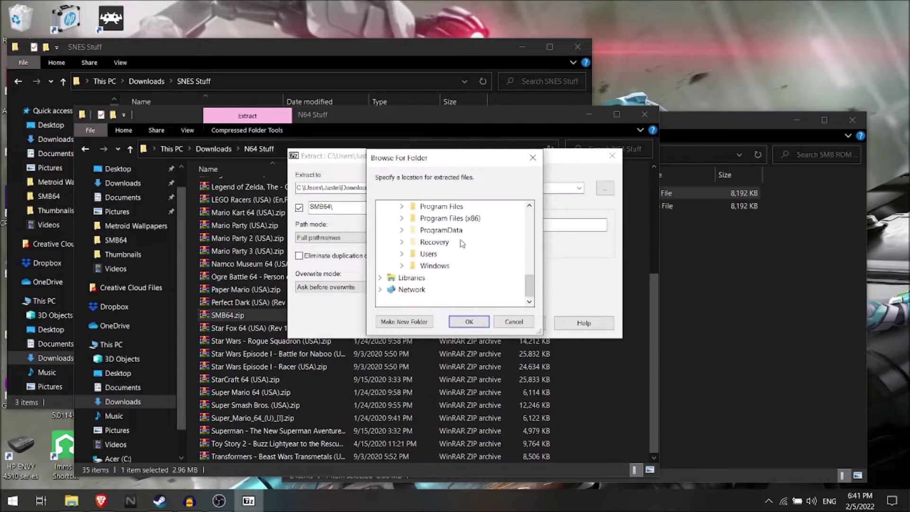
double_click(452, 231)
scroll(451, 272, down, 7)
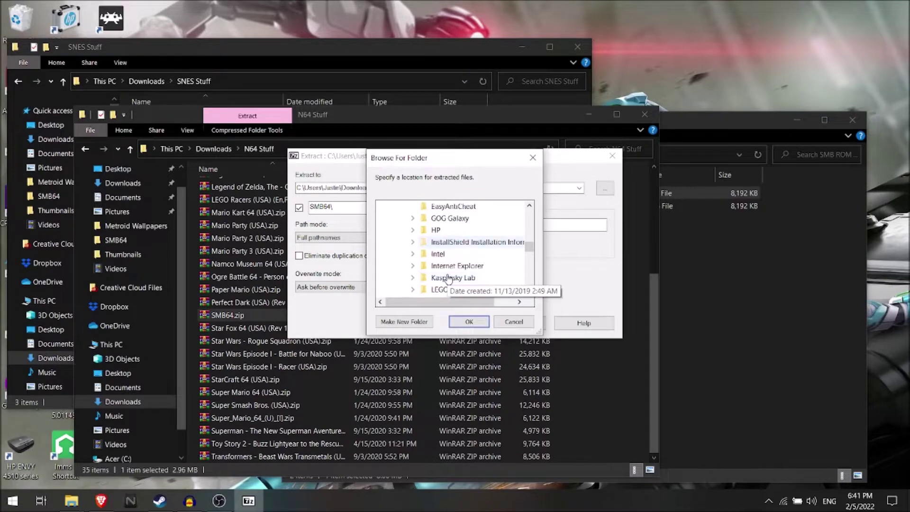
scroll(449, 279, down, 3)
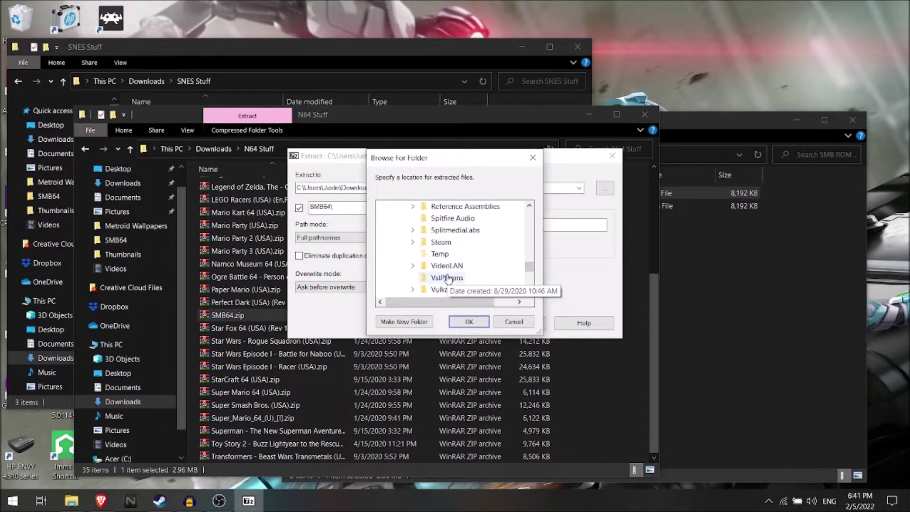
- Expand the extraction destination tree through Steam, steamapps and common to the RetroArch folder
double_click(449, 243)
scroll(455, 274, down, 2)
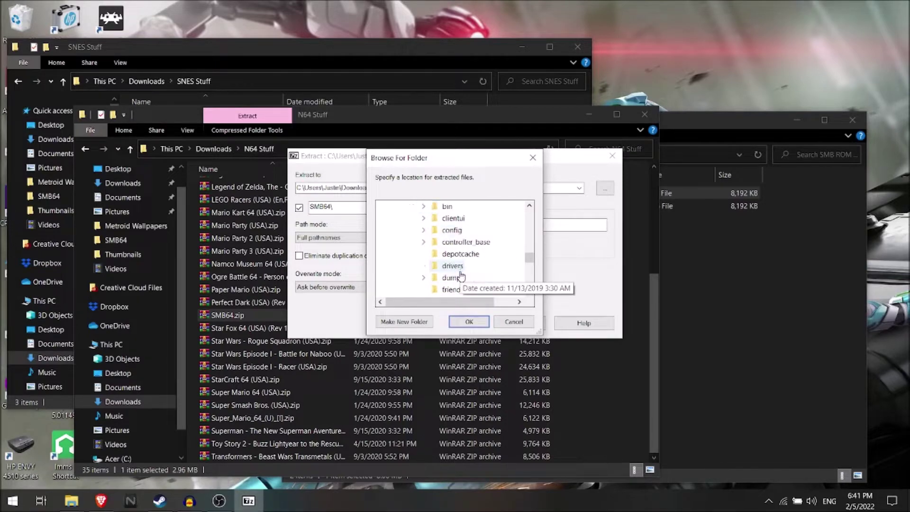
scroll(461, 277, down, 2)
double_click(453, 289)
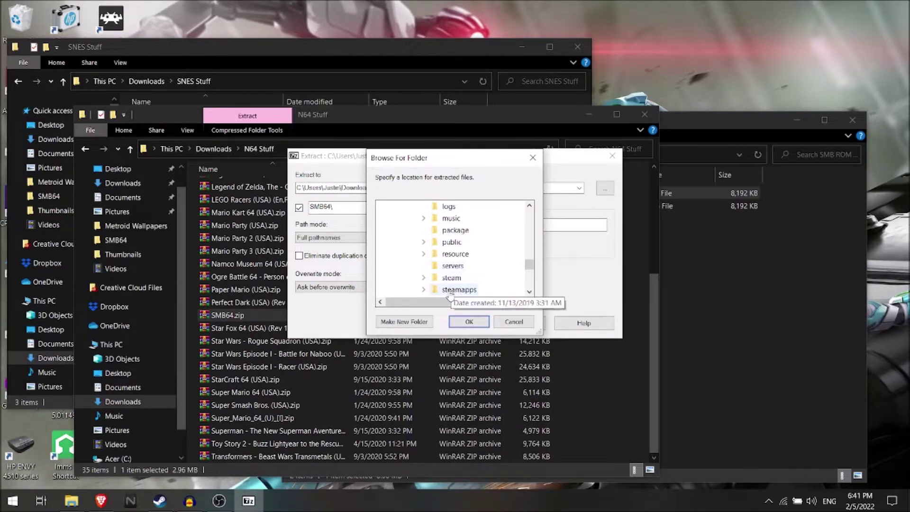
double_click(467, 218)
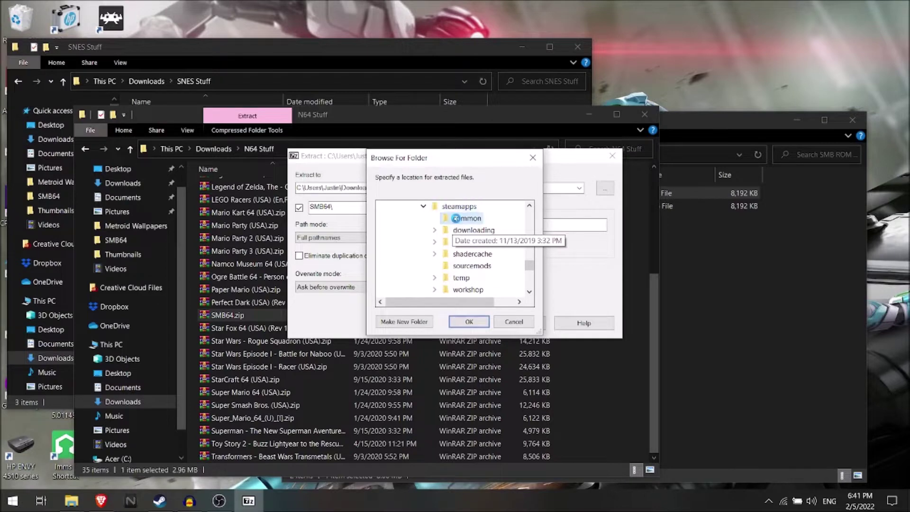
scroll(490, 237, down, 3)
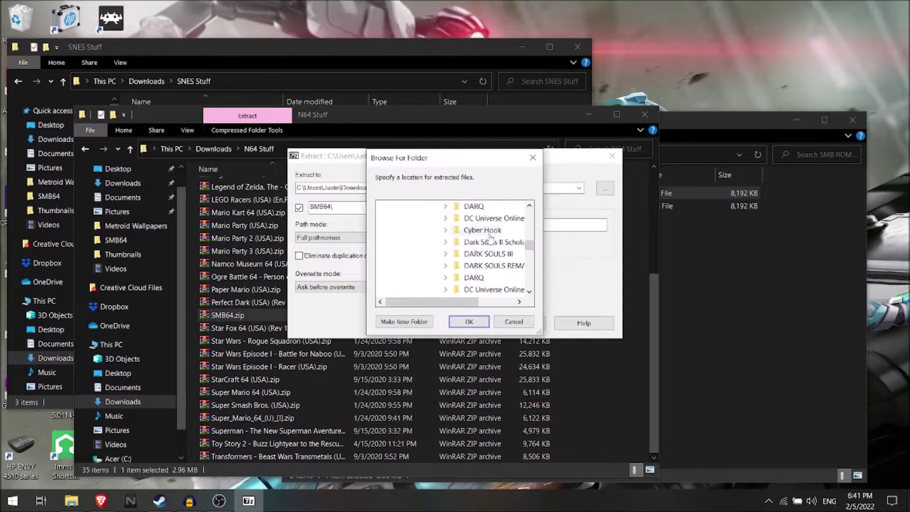
scroll(490, 238, down, 15)
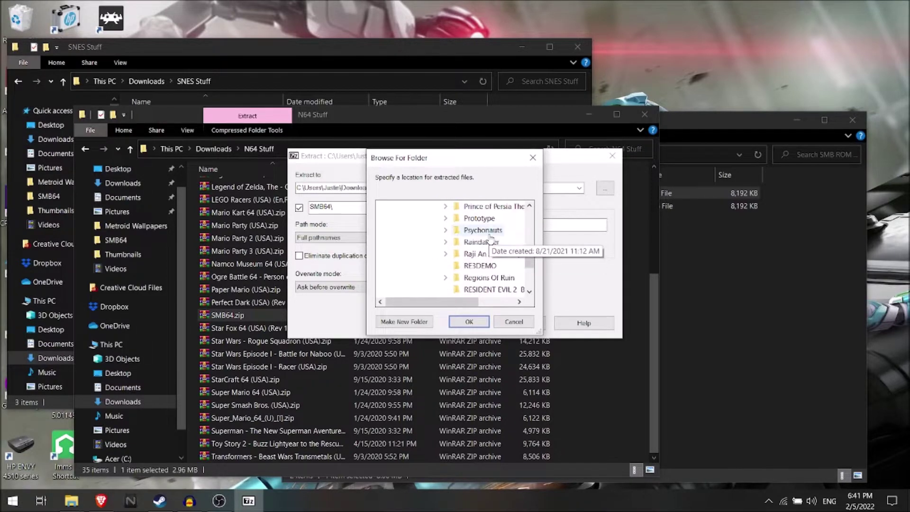
scroll(489, 242, down, 3)
double_click(465, 256)
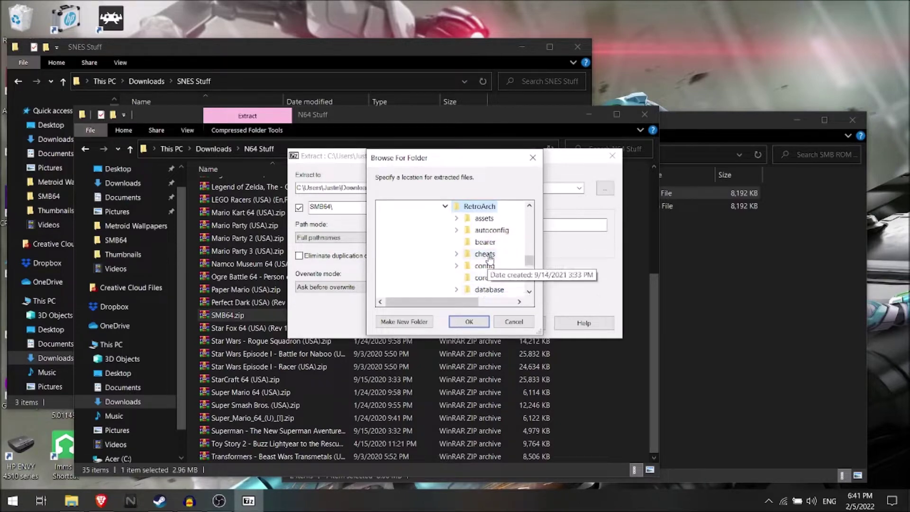
- Choose SMB ROM Hack under RetroArch's downloads\N64 as the destination and extract SMB64.zip there
scroll(490, 259, down, 1)
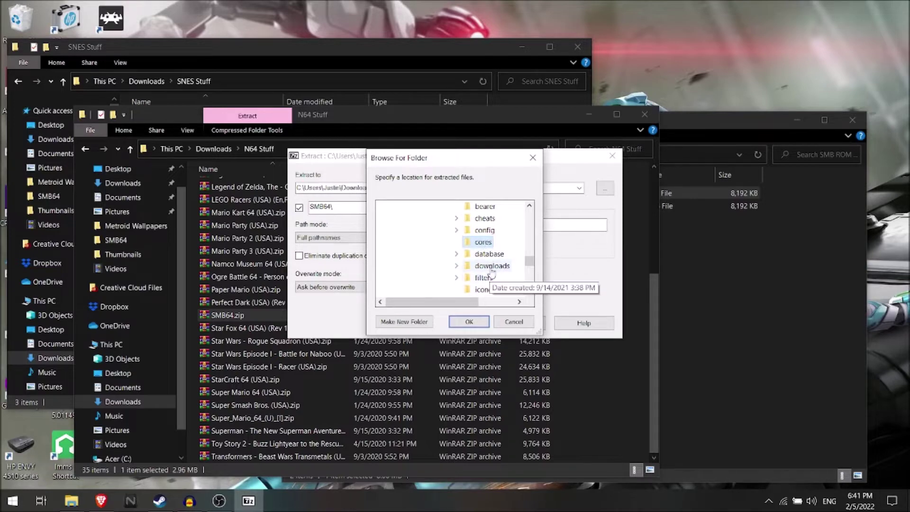
double_click(484, 265)
double_click(482, 269)
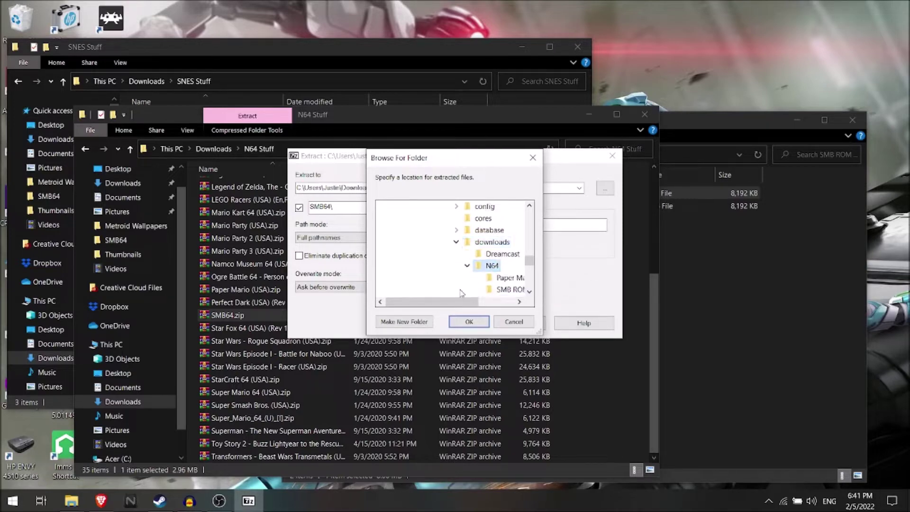
scroll(490, 265, down, 1)
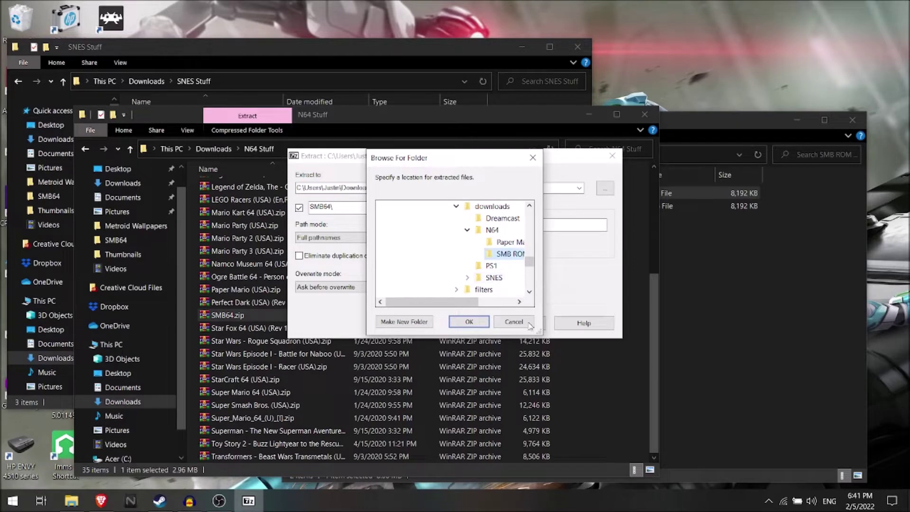
click(469, 322)
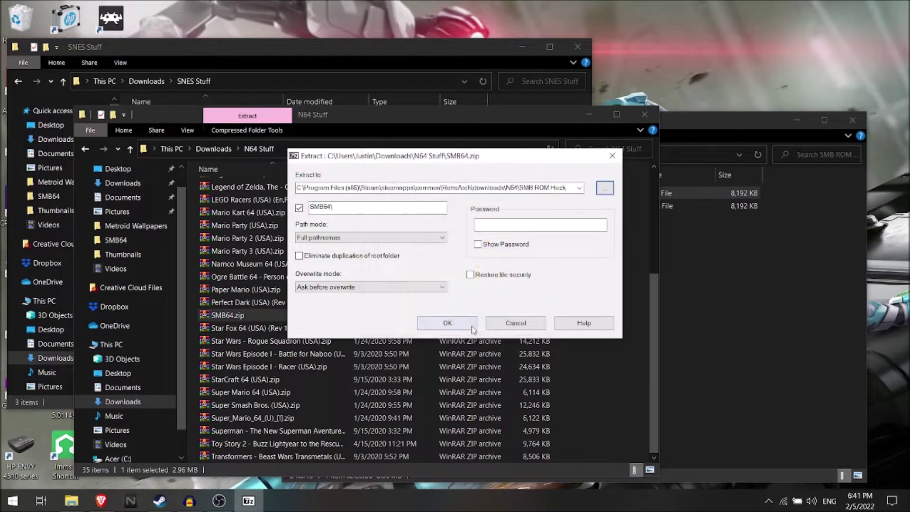
click(474, 326)
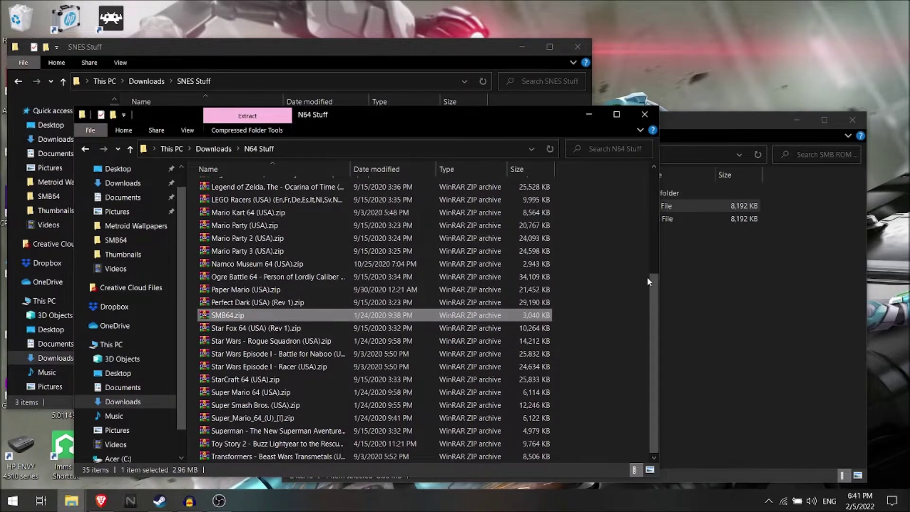
- In the SMB ROM Hack window, move Super Mario 64 (U) [!].z64 into the SMB64 folder and open that folder
click(735, 279)
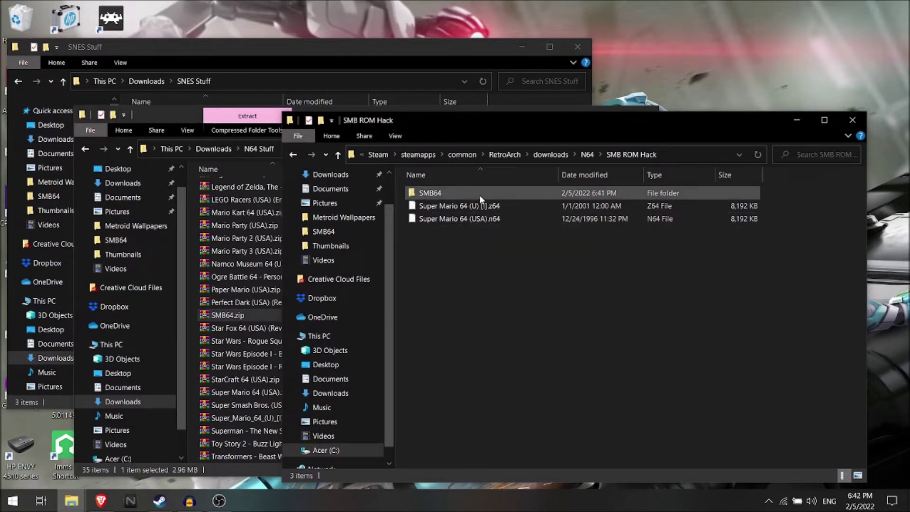
click(486, 211)
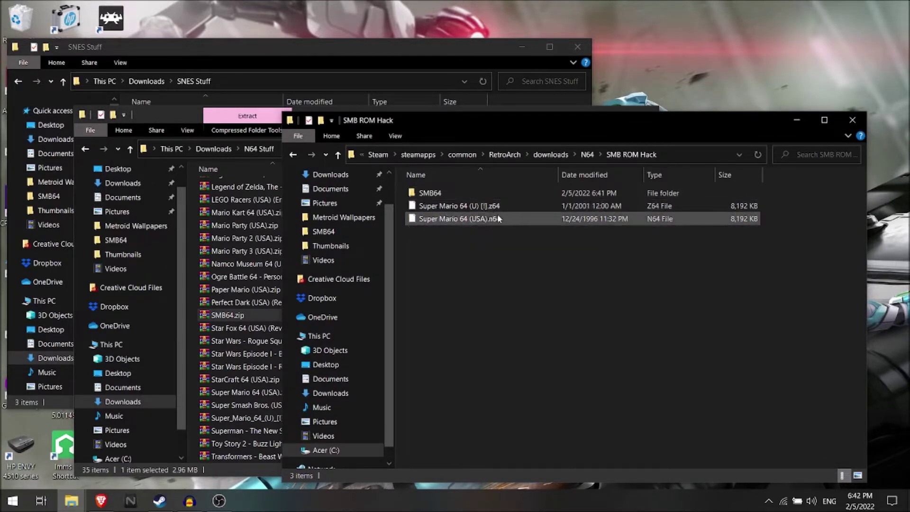
drag(499, 210, 511, 193)
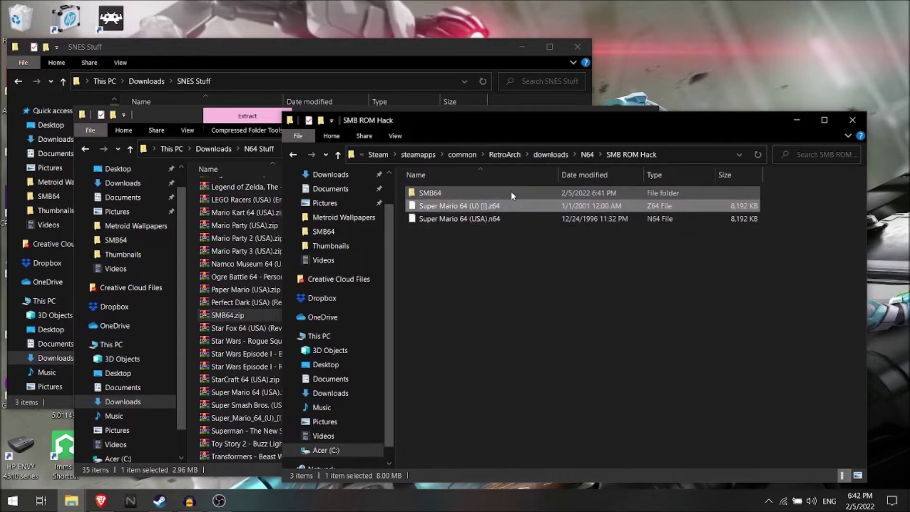
double_click(511, 193)
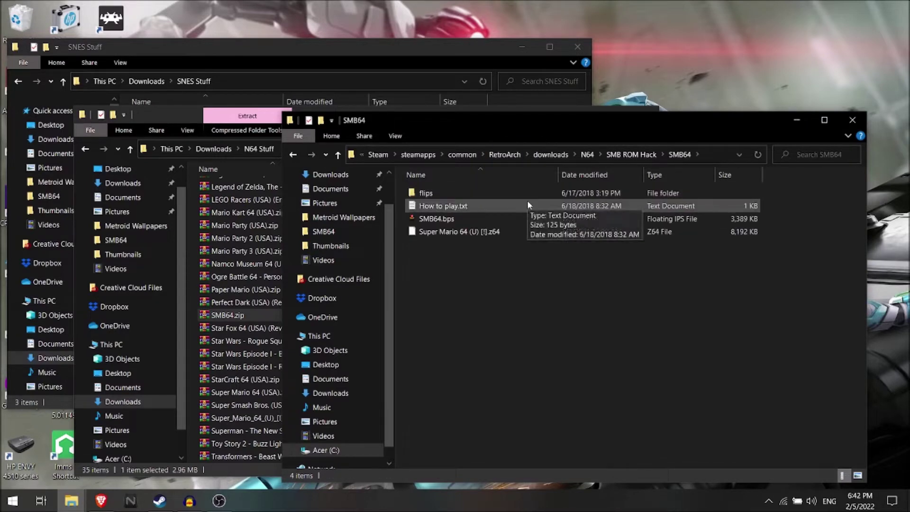
- Open How to play.txt and copy the YouTube tutorial link from it
click(456, 207)
double_click(457, 207)
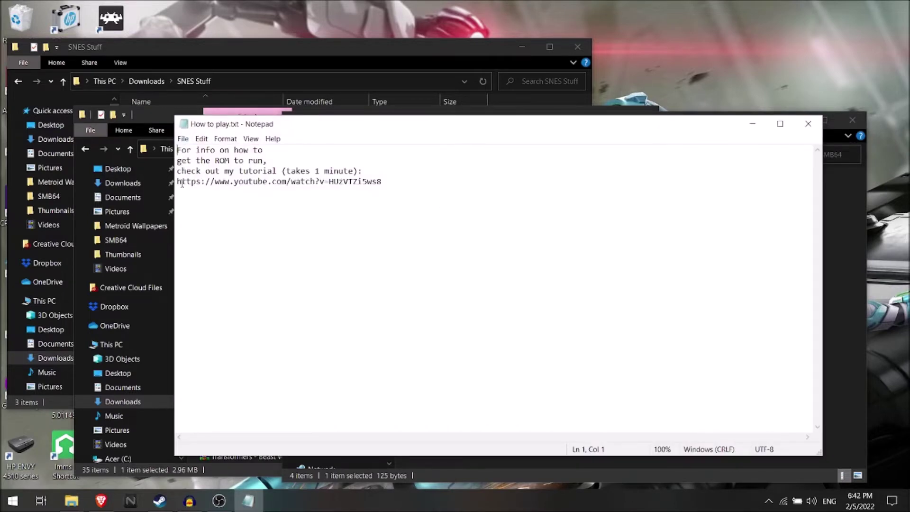
drag(176, 181, 393, 181)
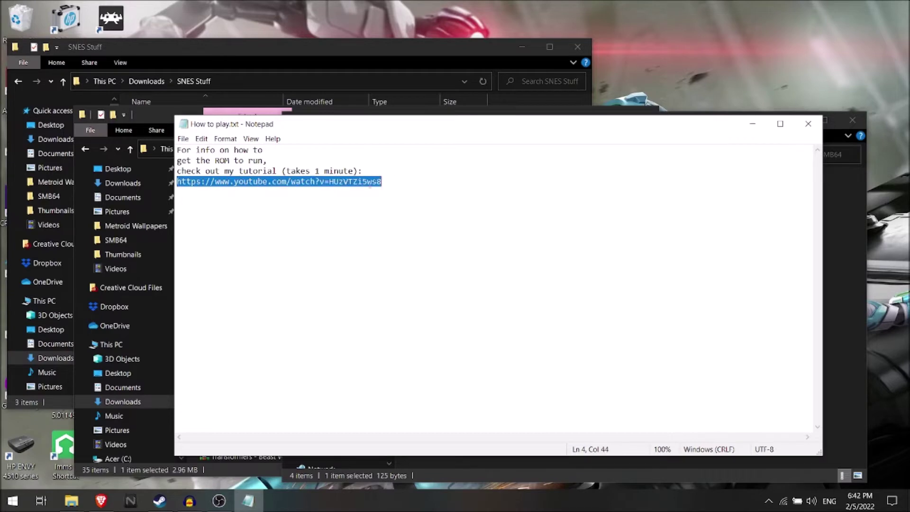
right_click(370, 184)
click(405, 218)
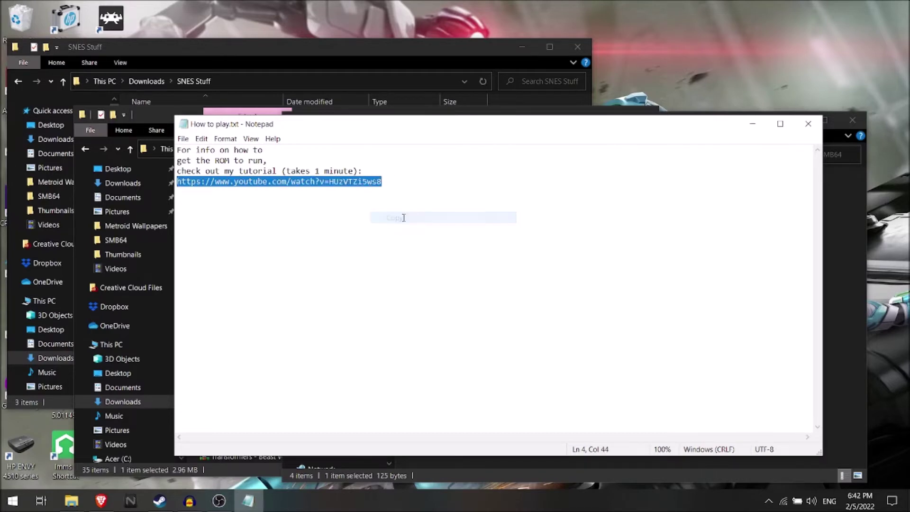
- Switch to Brave, view the copied tutorial link, pause the video and minimize the browser
click(101, 501)
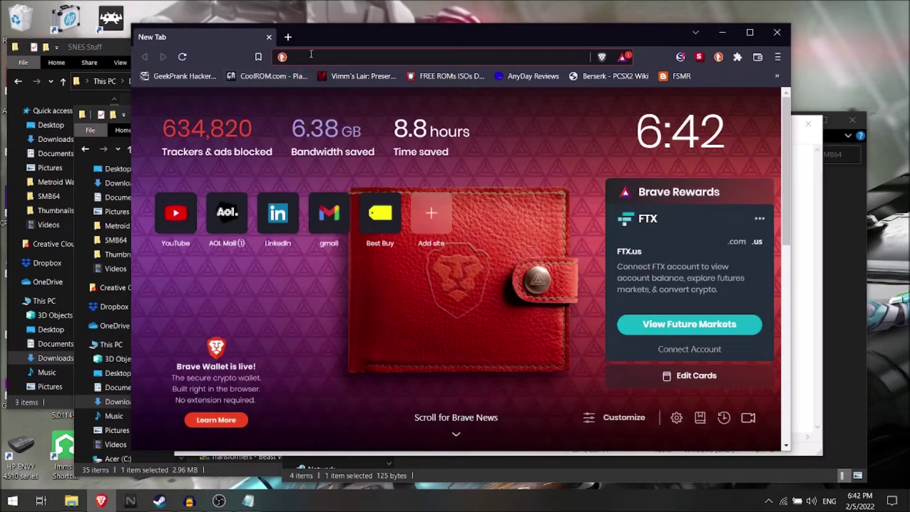
right_click(309, 57)
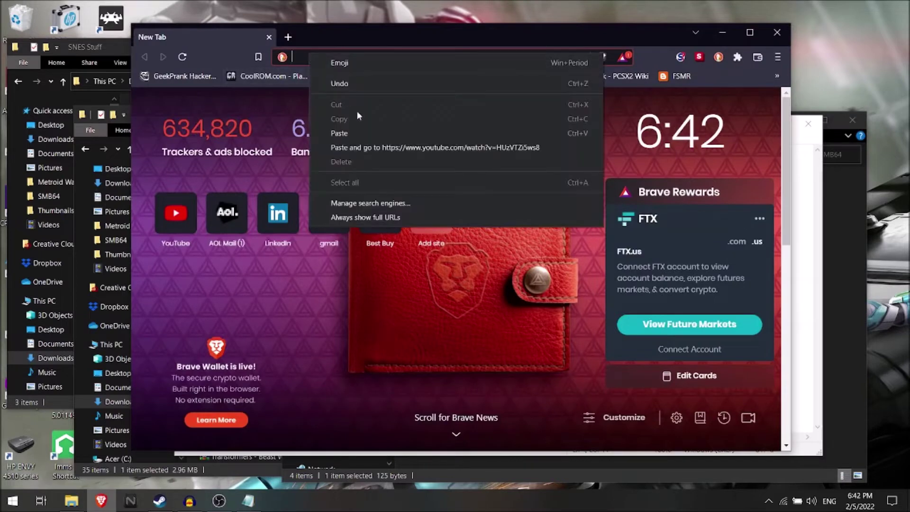
click(373, 147)
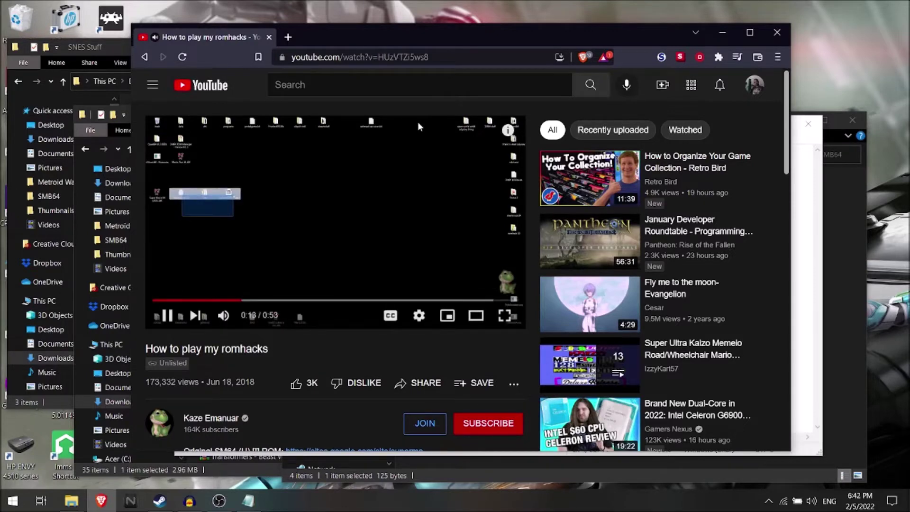
click(167, 315)
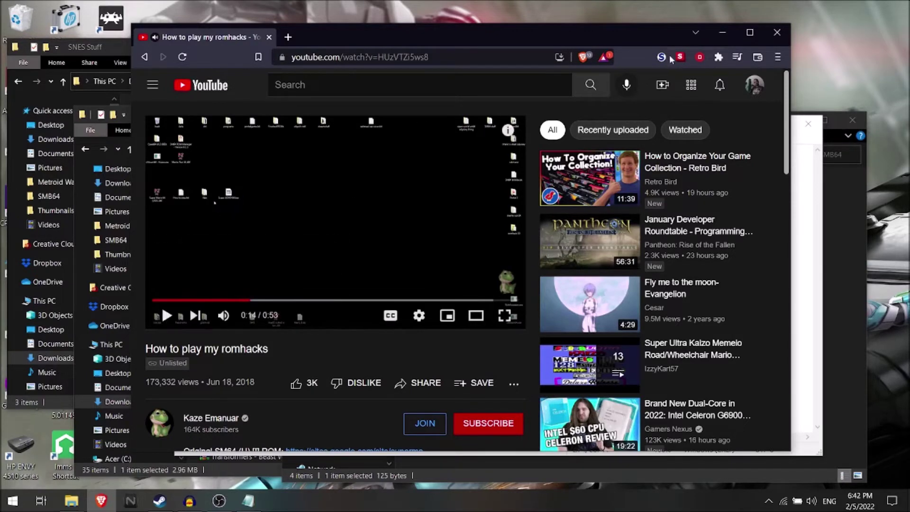
click(723, 33)
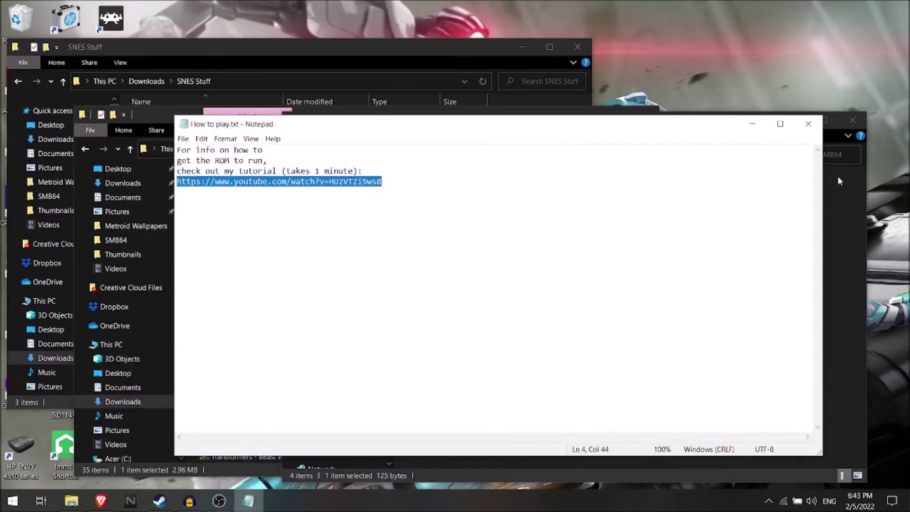
- Return to the SMB64 folder window and launch flips.exe from the flips folder
click(860, 194)
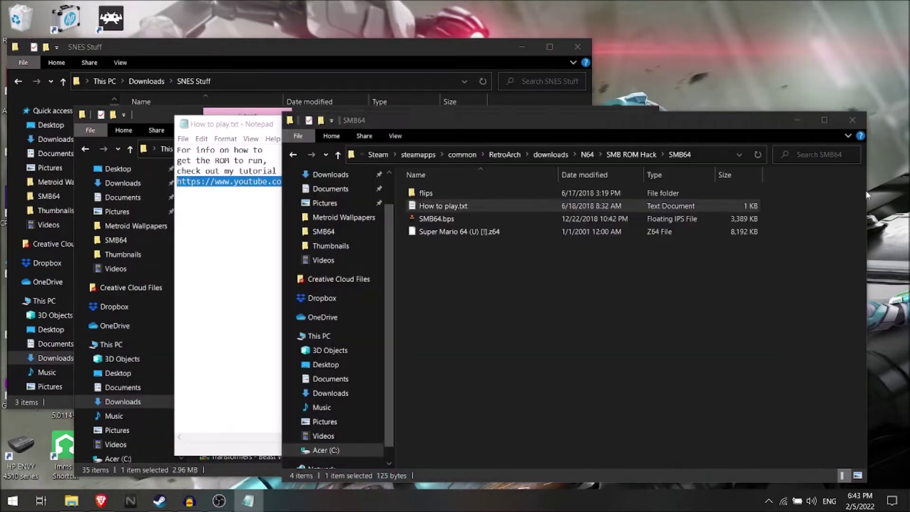
double_click(522, 196)
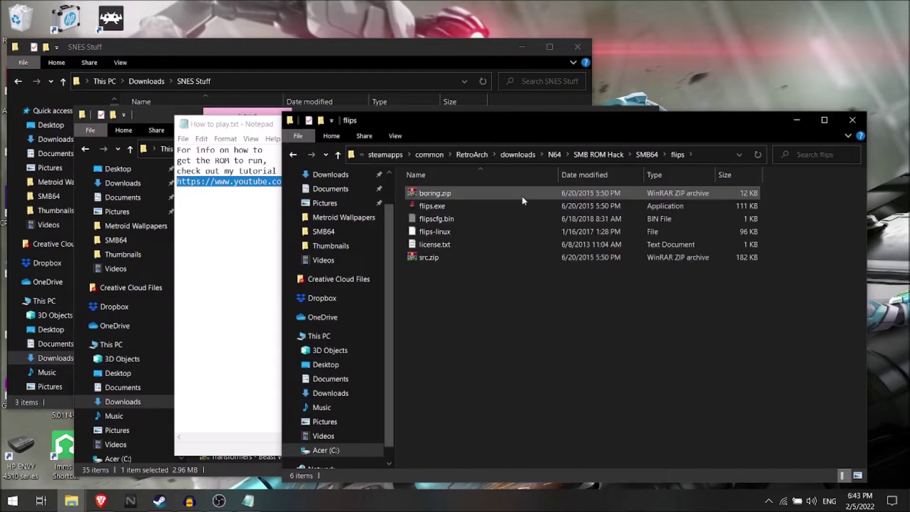
double_click(471, 204)
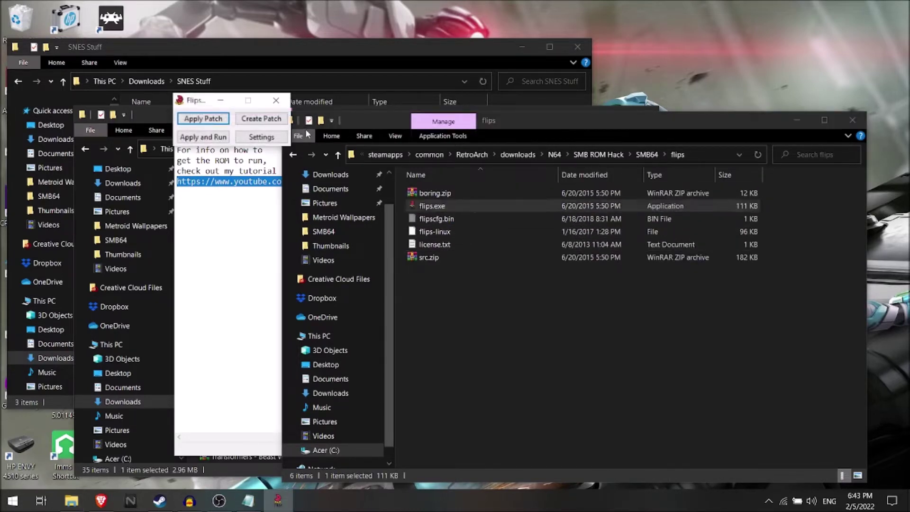
- Apply the SMB64.bps patch to Super Mario 64 (U) [!].z64 in the SMB64 folder, saving the output as SMB64.z64
click(215, 122)
click(341, 138)
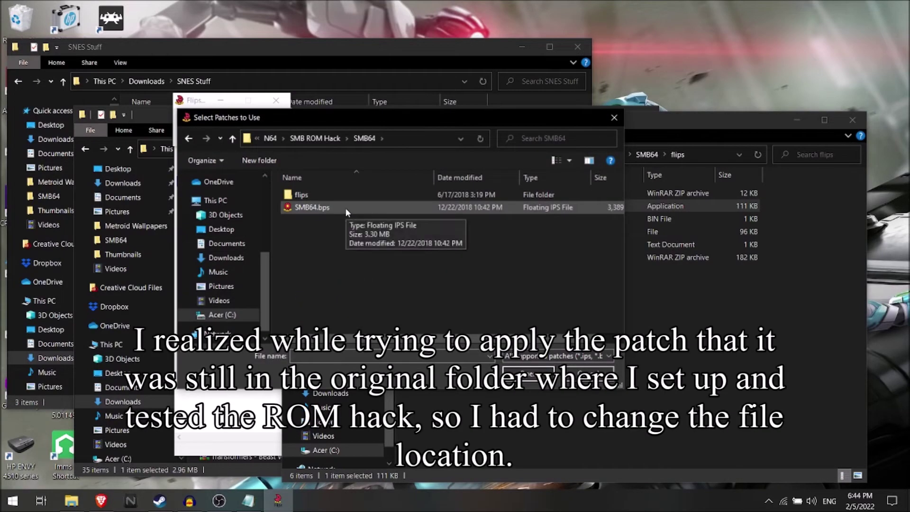
click(346, 208)
click(528, 372)
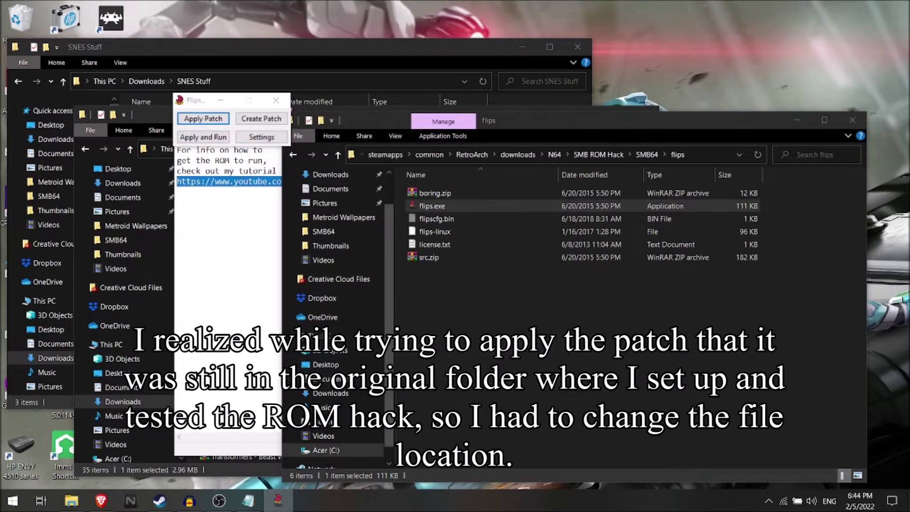
click(371, 210)
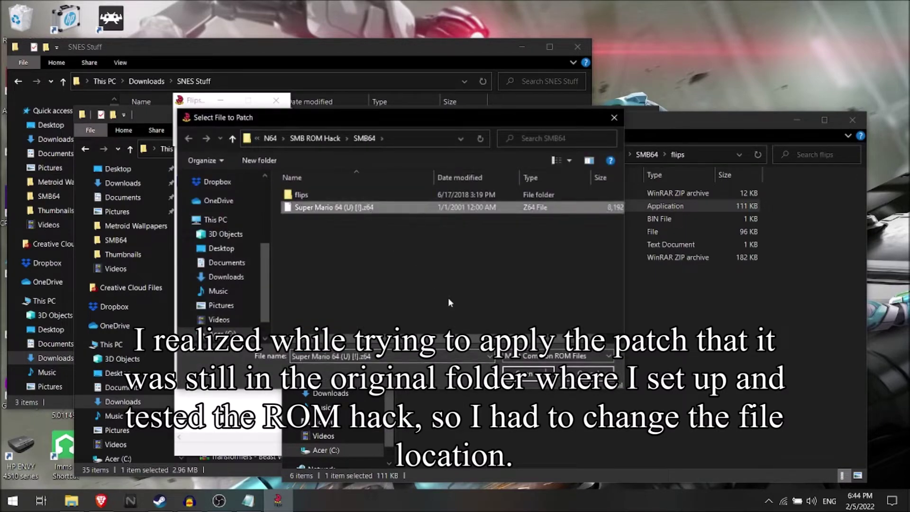
click(528, 374)
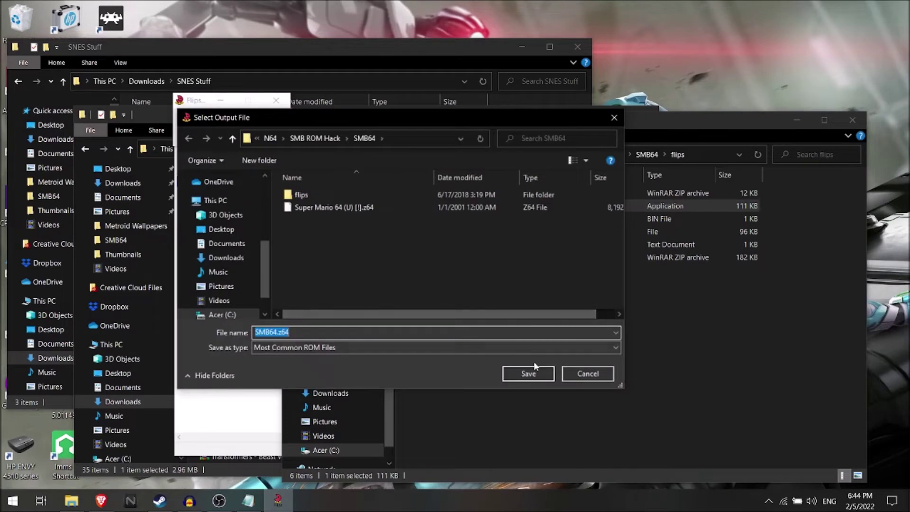
click(528, 377)
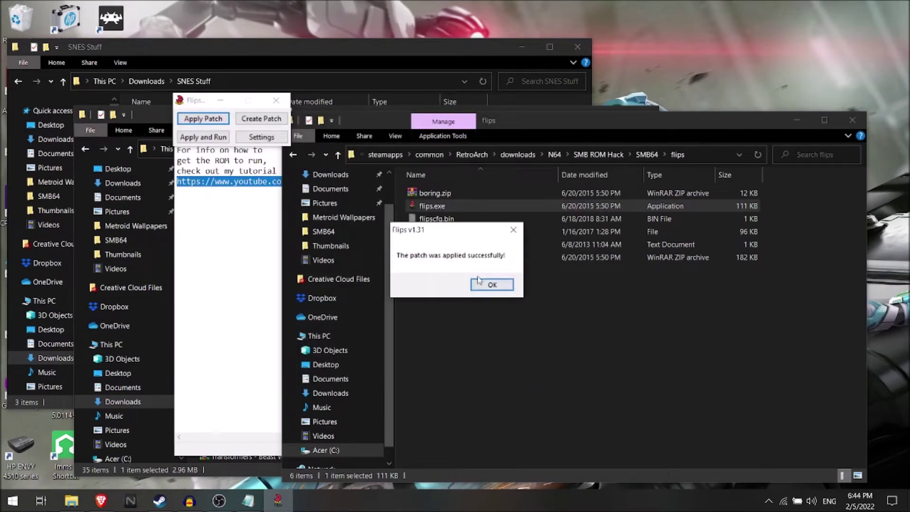
click(488, 288)
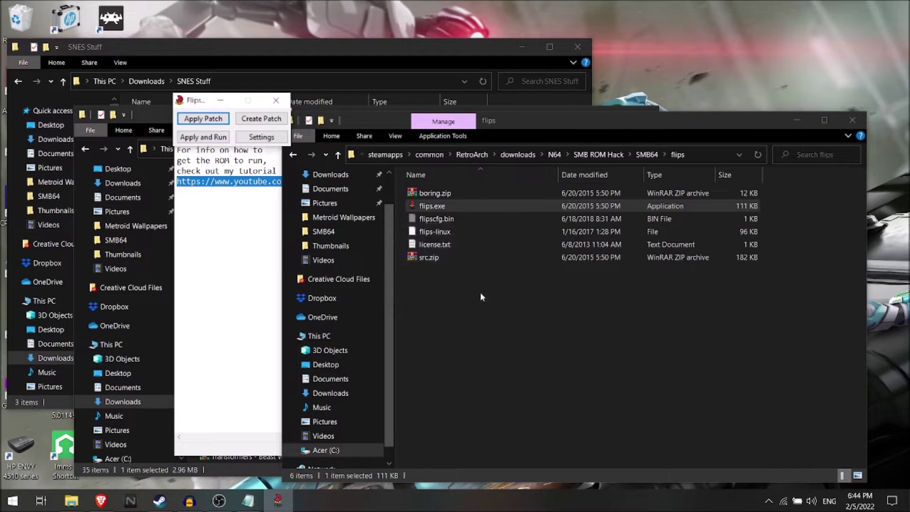
- Close Flips and the How to play.txt note, and go back up to the SMB64 folder
click(276, 99)
click(262, 125)
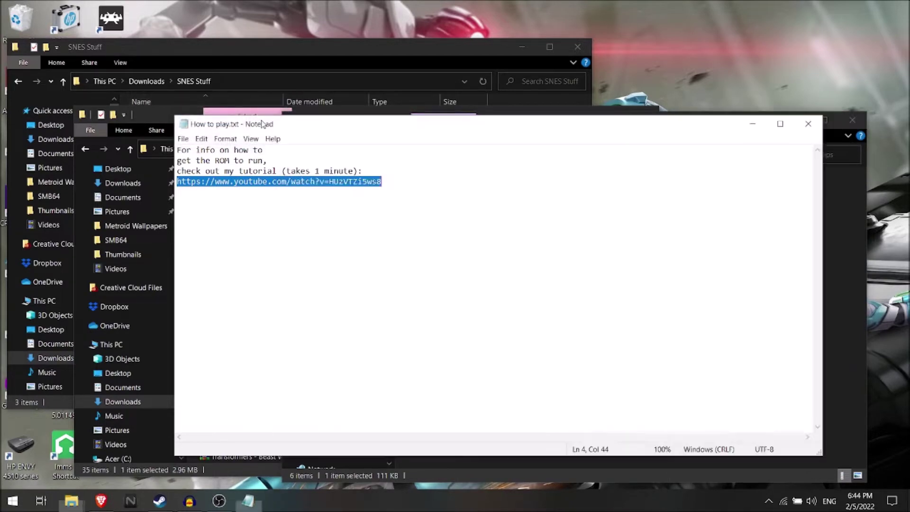
click(809, 124)
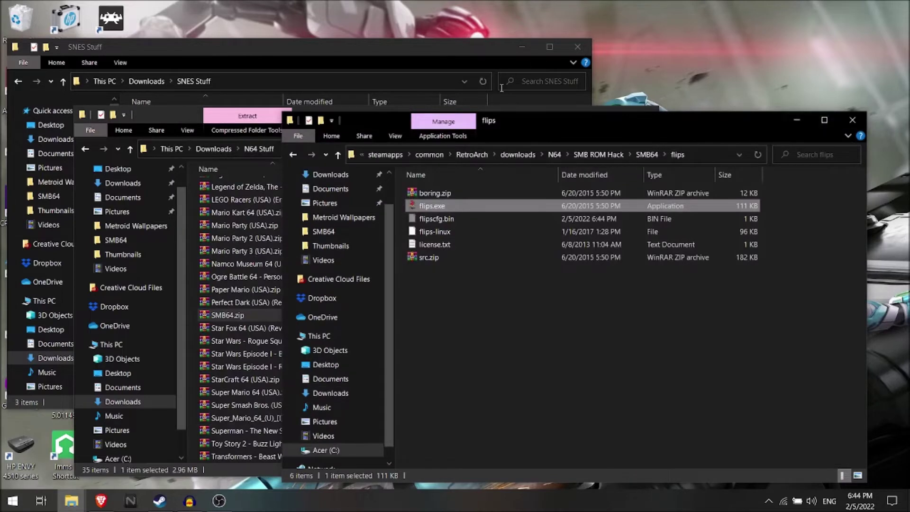
click(338, 155)
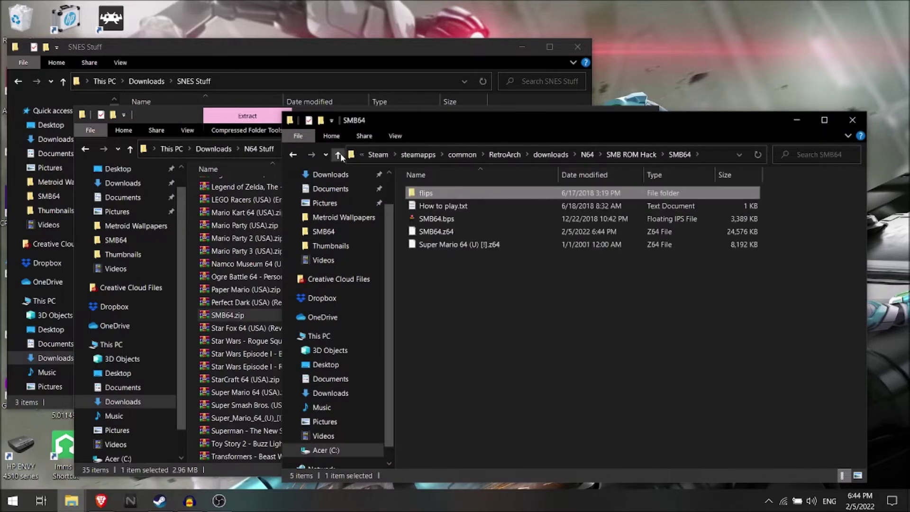
- Go back up to RetroArch's downloads folder and open the Hyper Metroid folder inside SNES
click(340, 153)
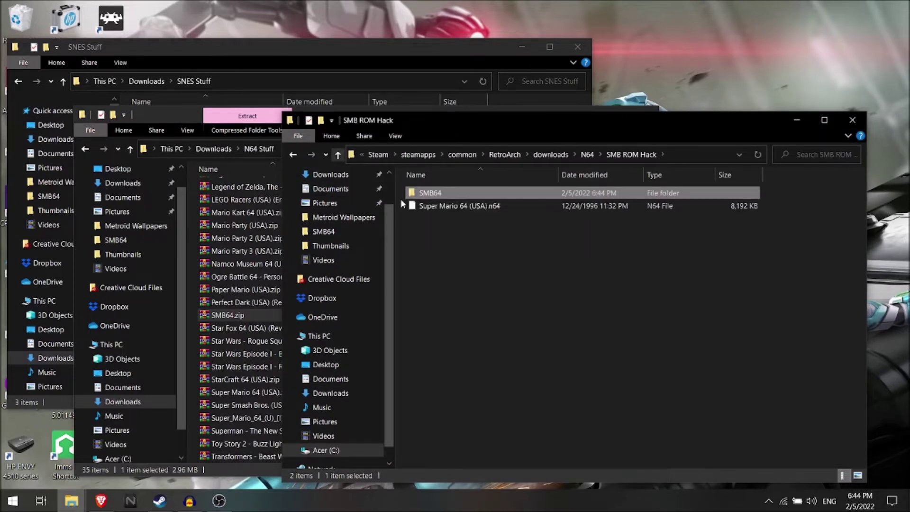
click(339, 156)
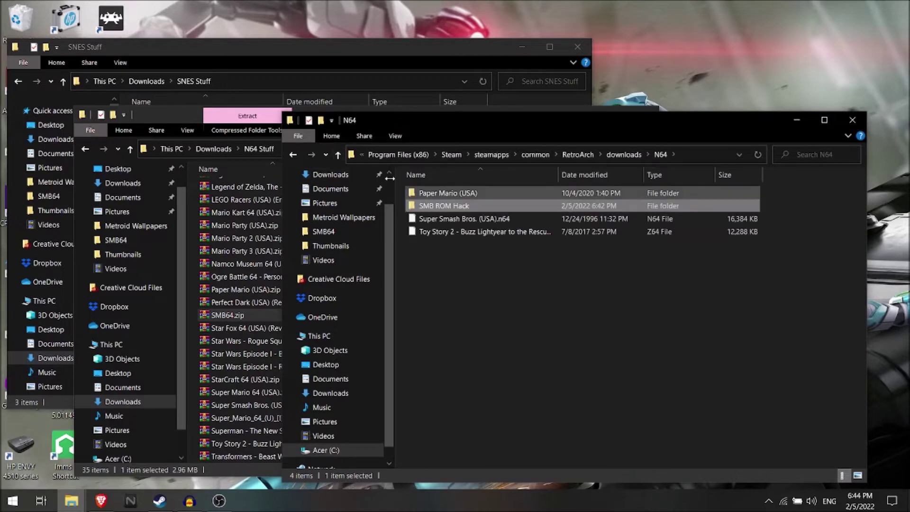
click(338, 156)
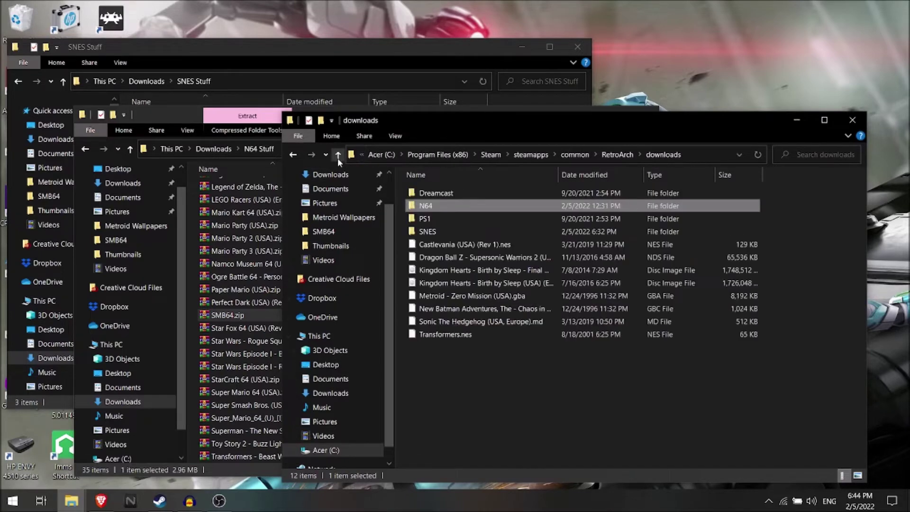
double_click(475, 231)
double_click(471, 194)
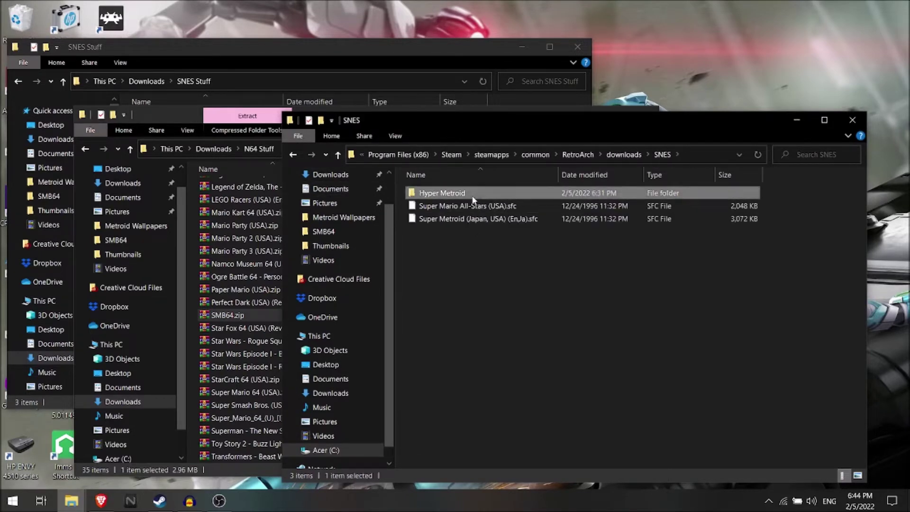
- In the N64 Stuff window, go up to Downloads and open the SNES Stuff folder
click(172, 112)
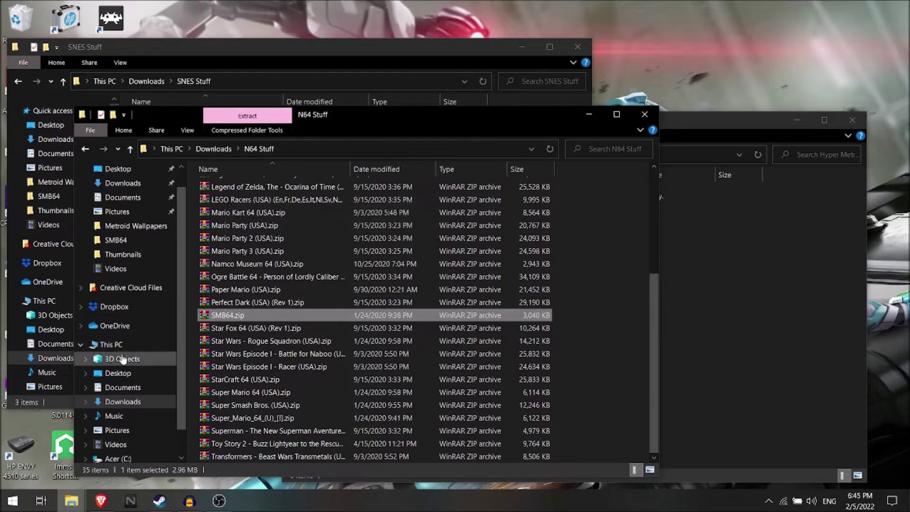
click(129, 150)
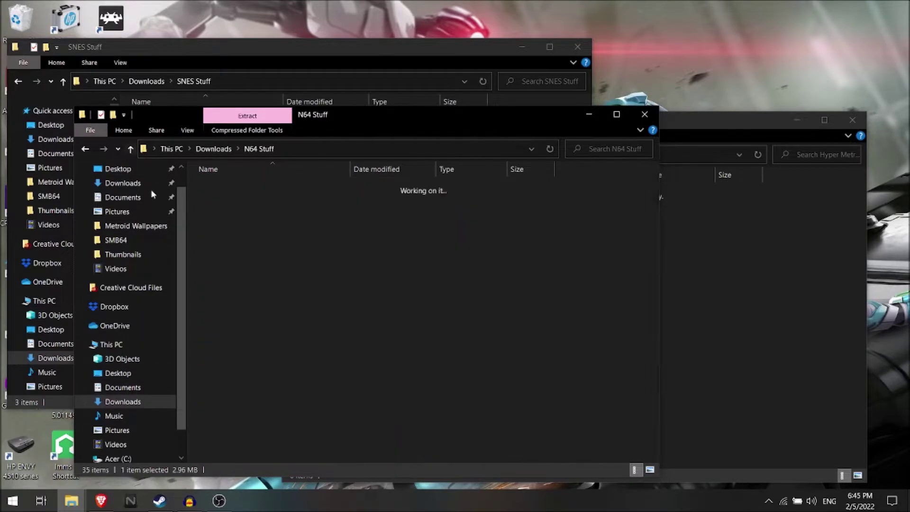
scroll(292, 322, down, 6)
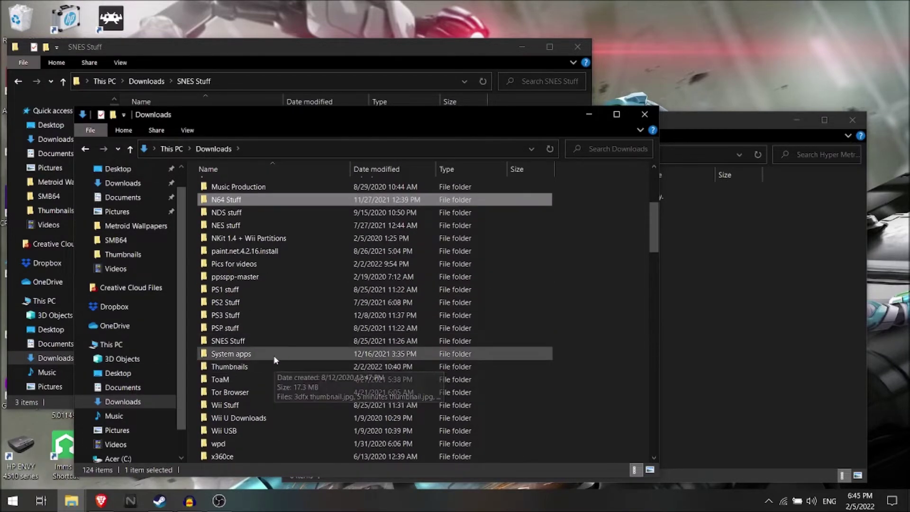
double_click(276, 341)
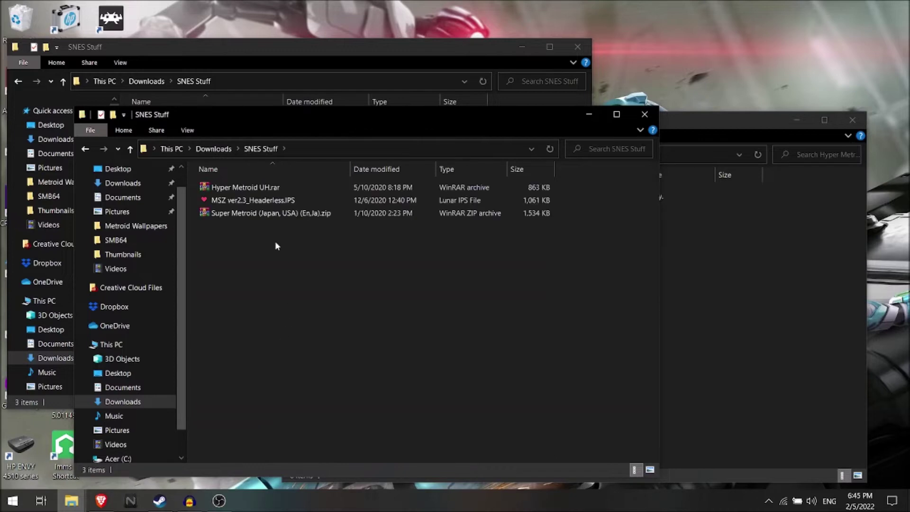
- Start a 7-Zip extraction of Hyper Metroid UH.rar with extraction options and open the destination folder browser
right_click(282, 186)
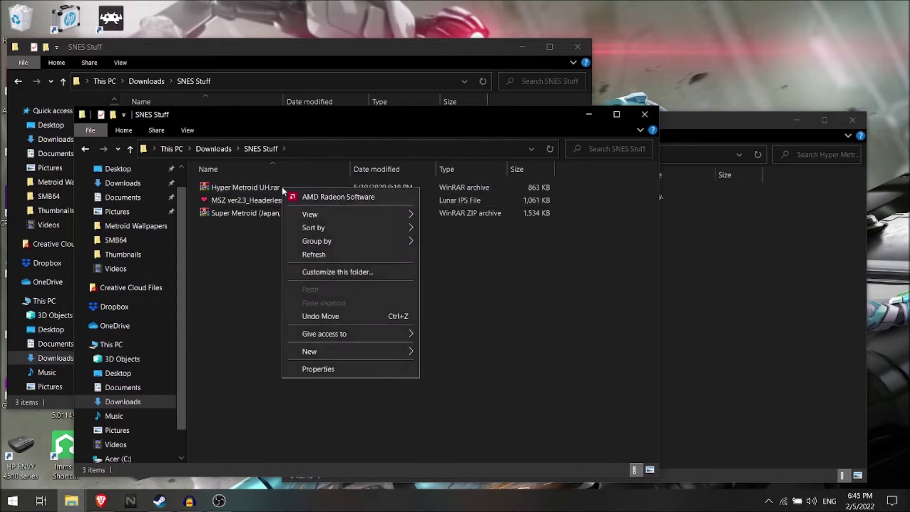
click(254, 195)
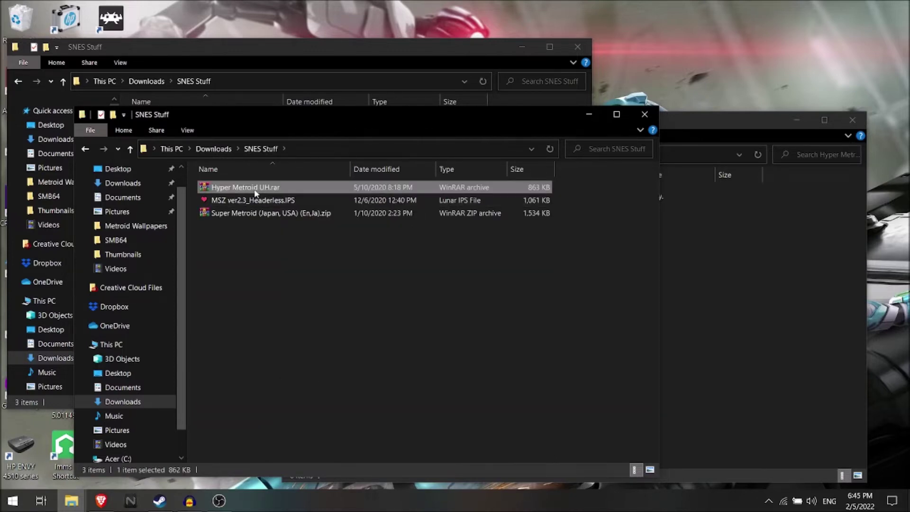
right_click(255, 189)
mouse_move(351, 267)
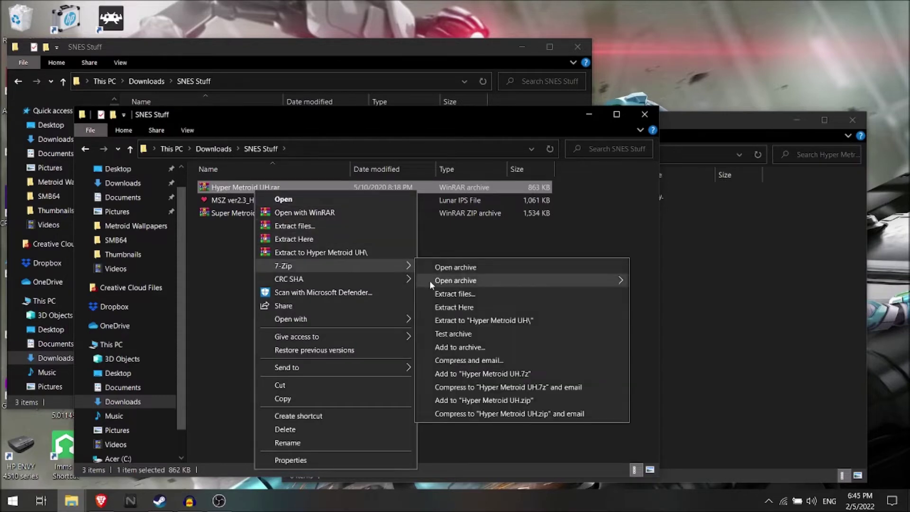
click(475, 293)
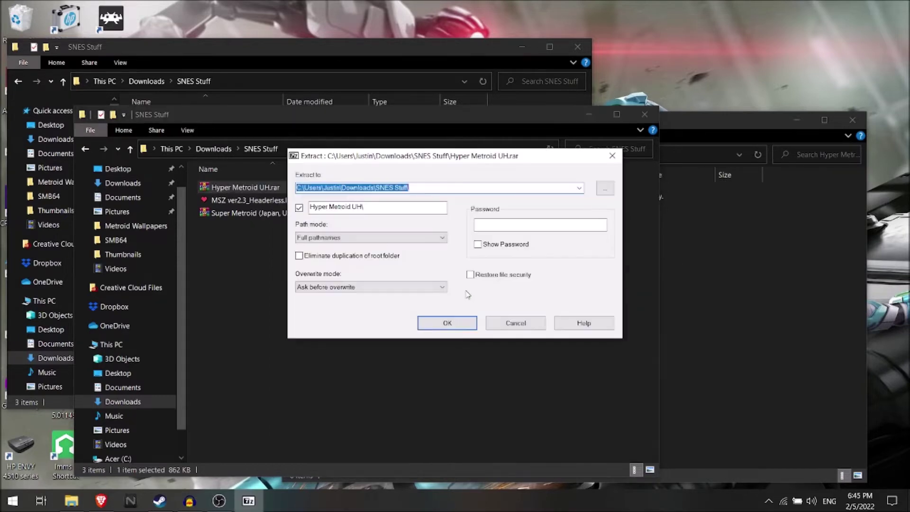
click(607, 191)
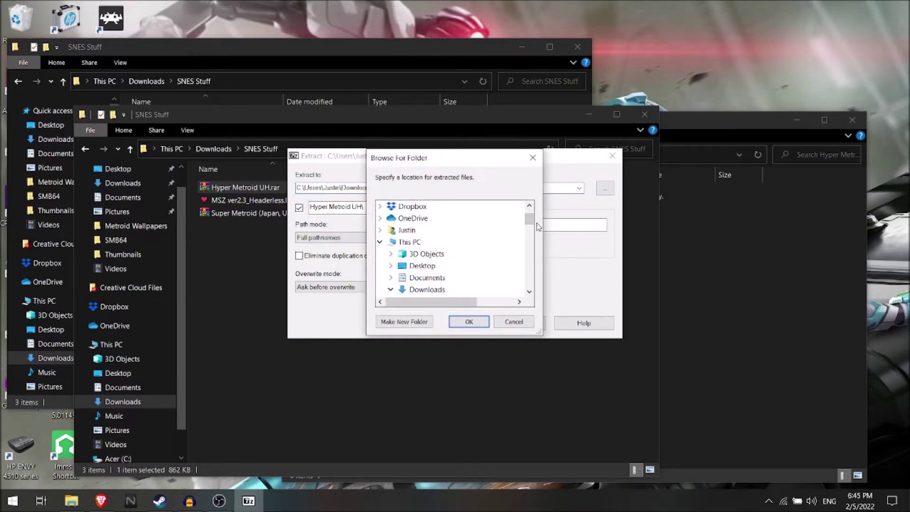
- In the destination folder tree, expand Program Files (x86), Steam, steamapps and common
drag(530, 220, 523, 283)
scroll(427, 270, down, 6)
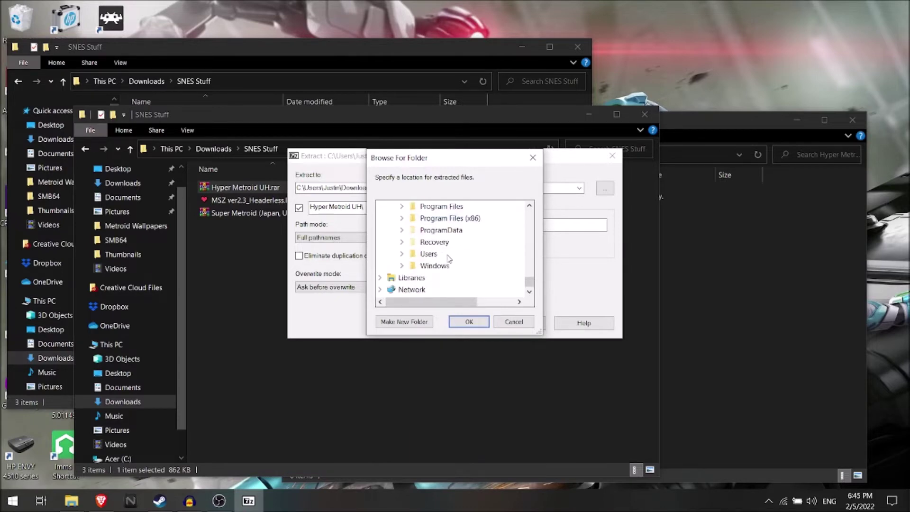
double_click(451, 219)
scroll(451, 266, down, 4)
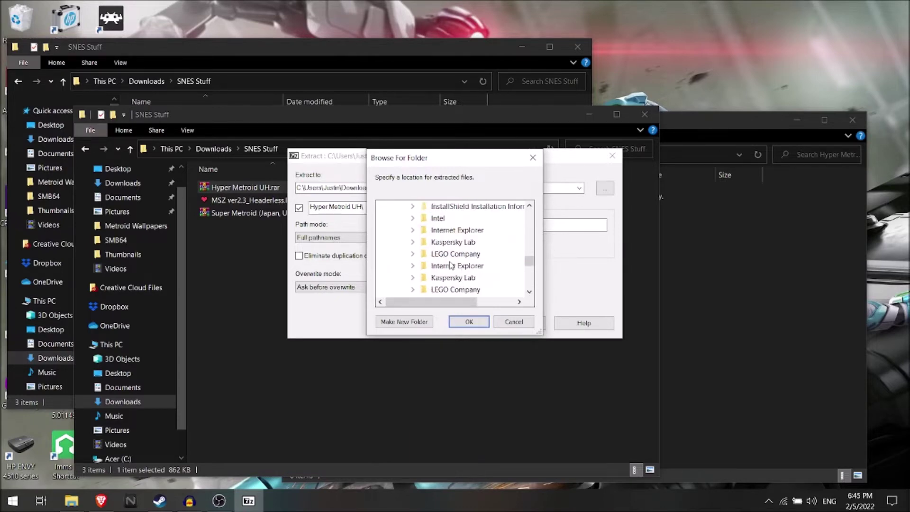
scroll(450, 271, down, 5)
double_click(441, 278)
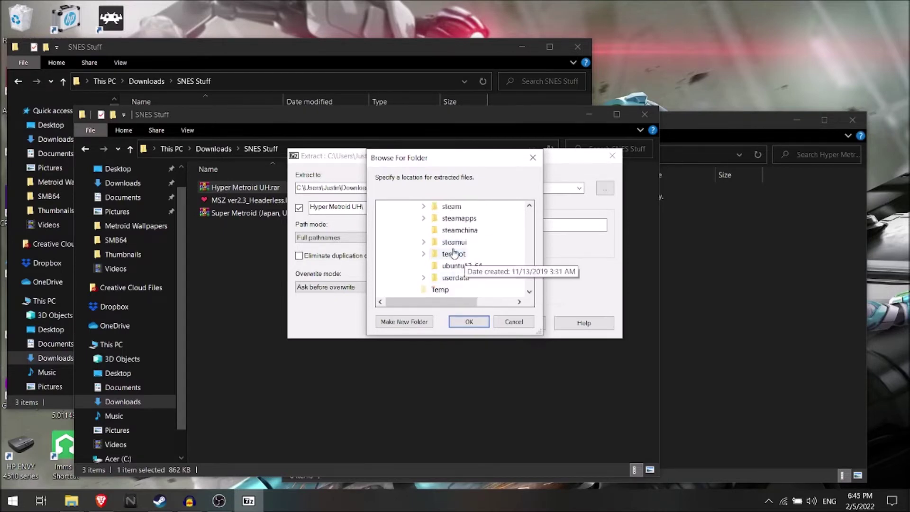
double_click(470, 219)
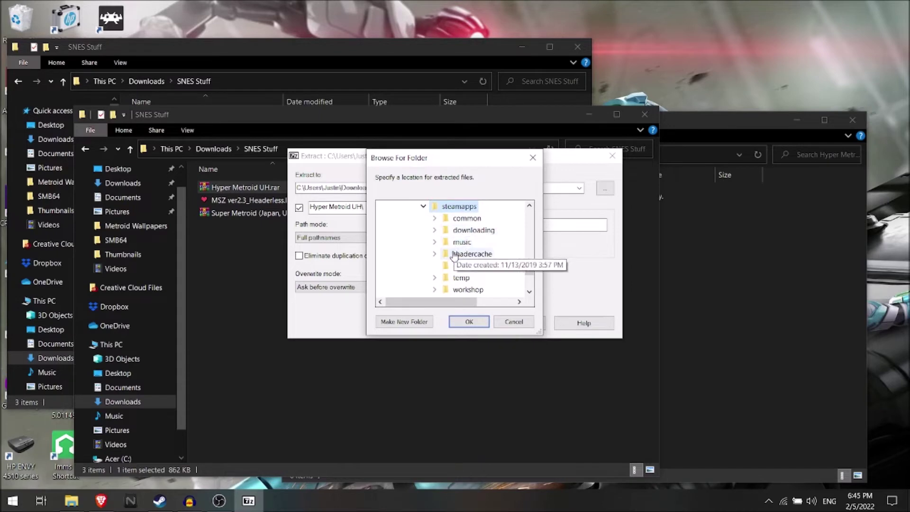
double_click(467, 219)
- Choose RetroArch's downloads/SNES/Hyper Metroid folder as the destination and extract the archive there
scroll(481, 281, down, 15)
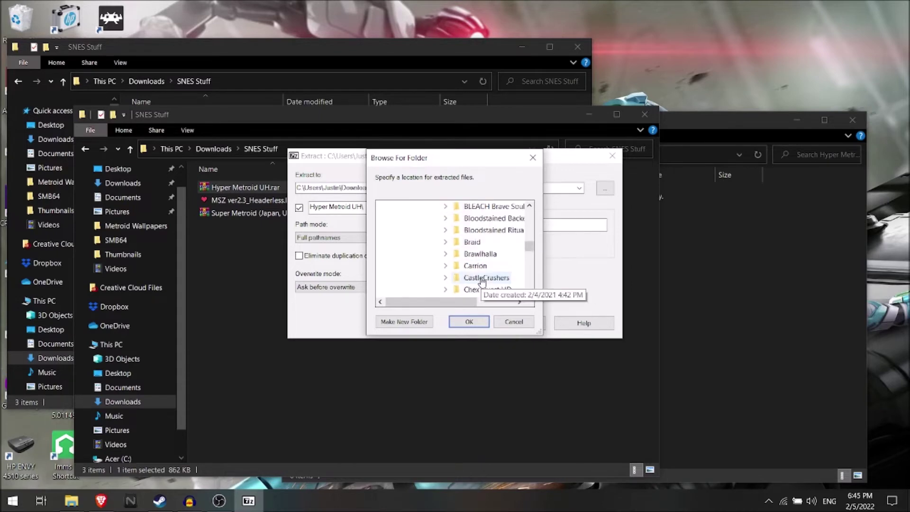
scroll(482, 281, down, 12)
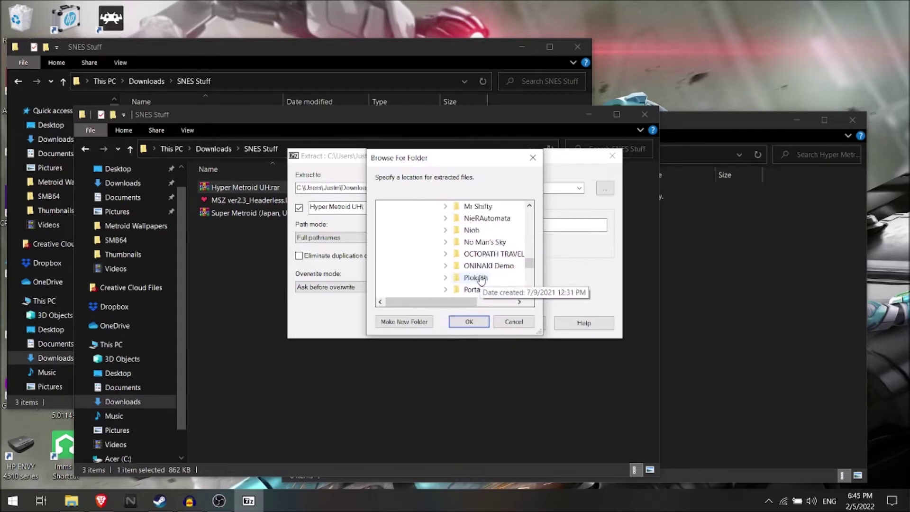
scroll(481, 279, up, 3)
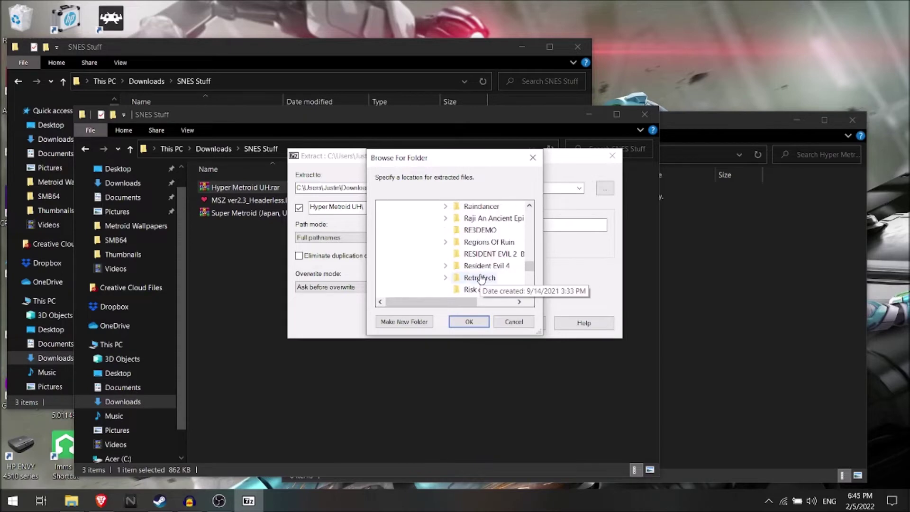
double_click(480, 279)
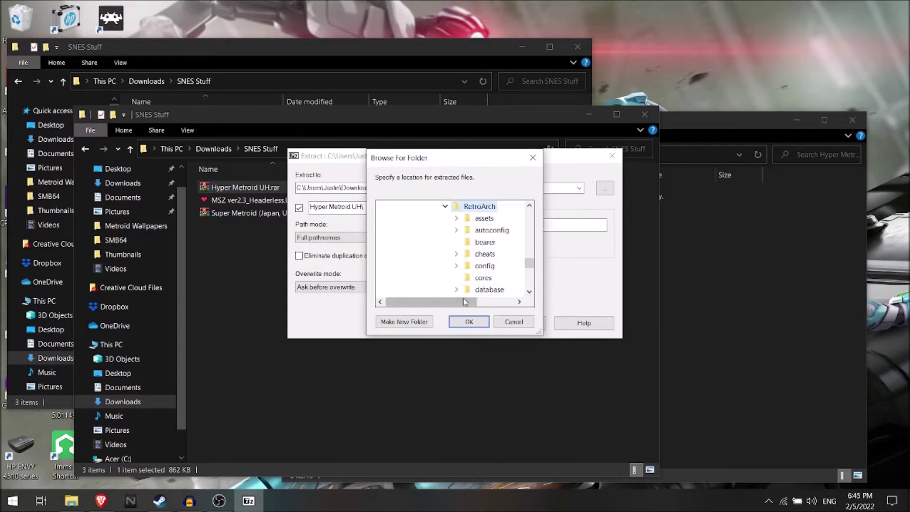
scroll(481, 284, down, 2)
click(488, 229)
click(492, 277)
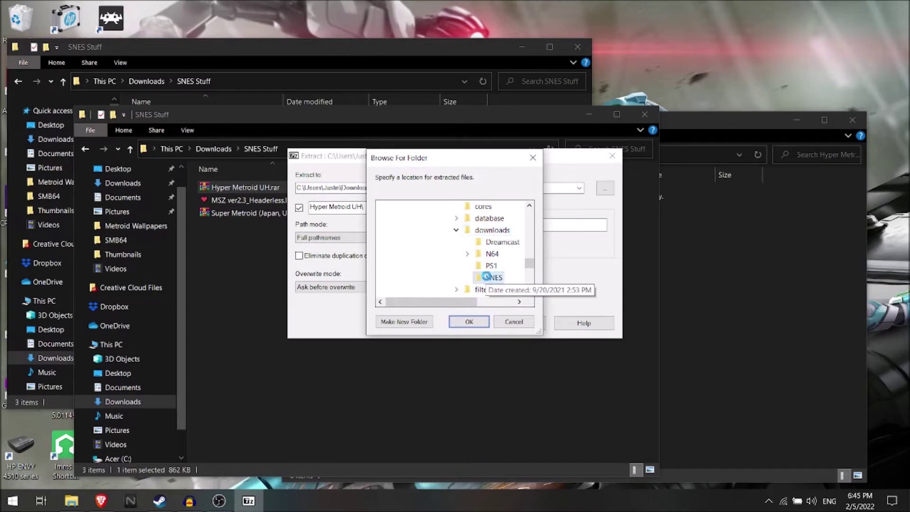
click(508, 231)
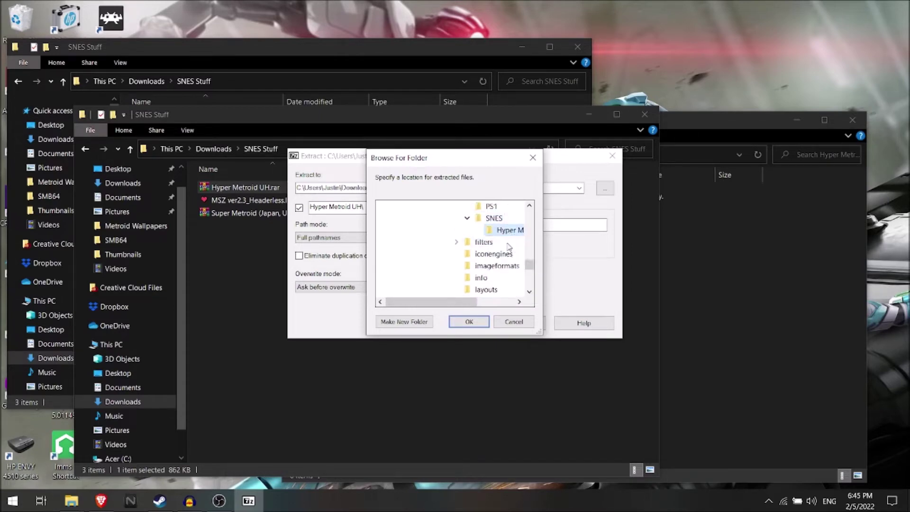
click(469, 322)
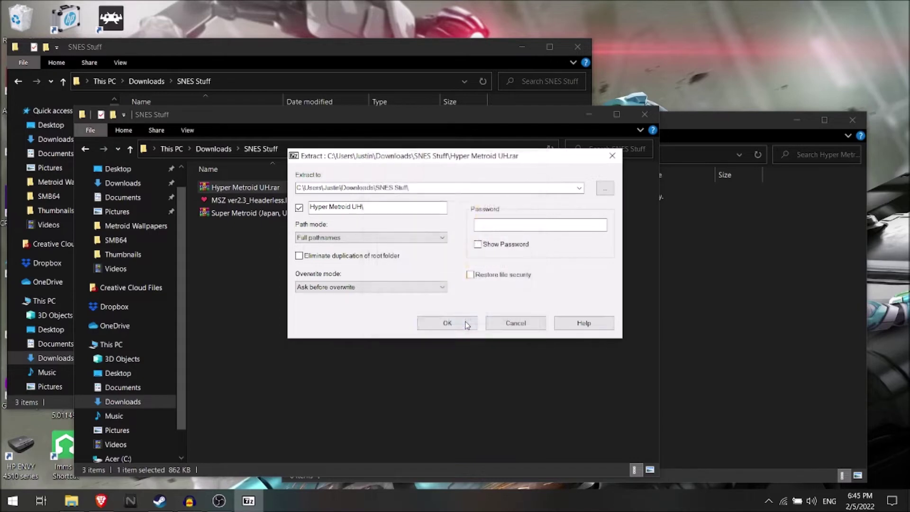
click(465, 326)
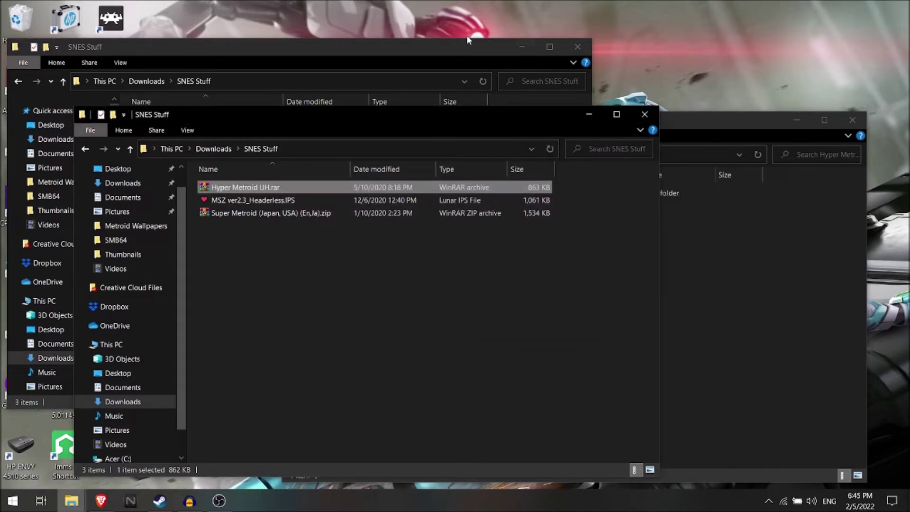
- Open the extracted Hyper Metroid UH folder in the RetroArch window and keep that window in front of SNES Stuff
click(732, 245)
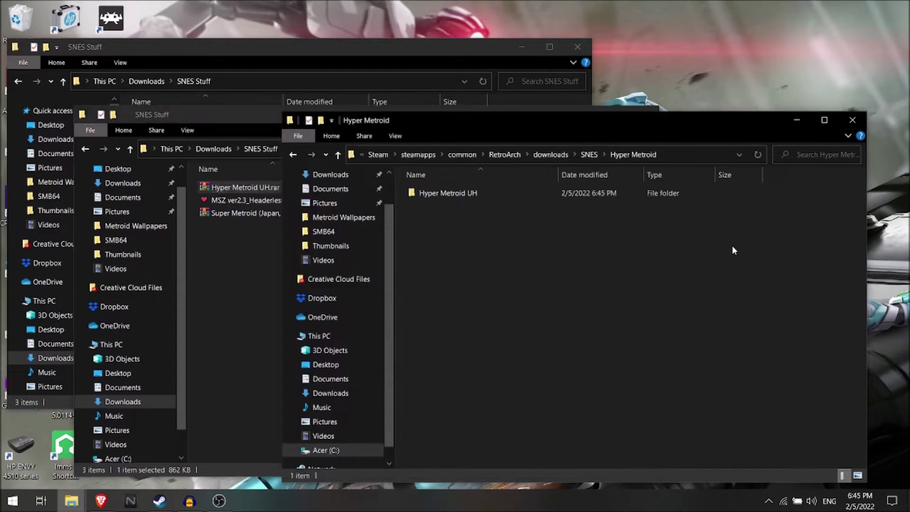
double_click(484, 195)
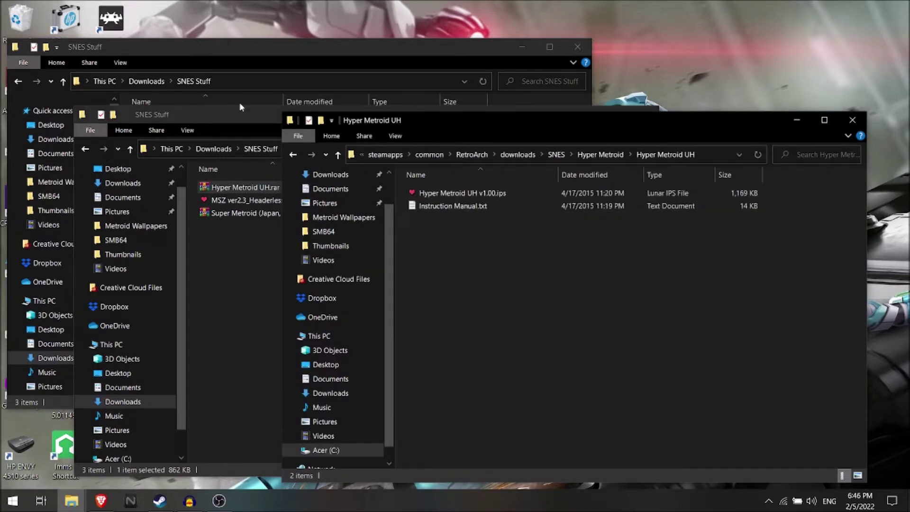
click(243, 47)
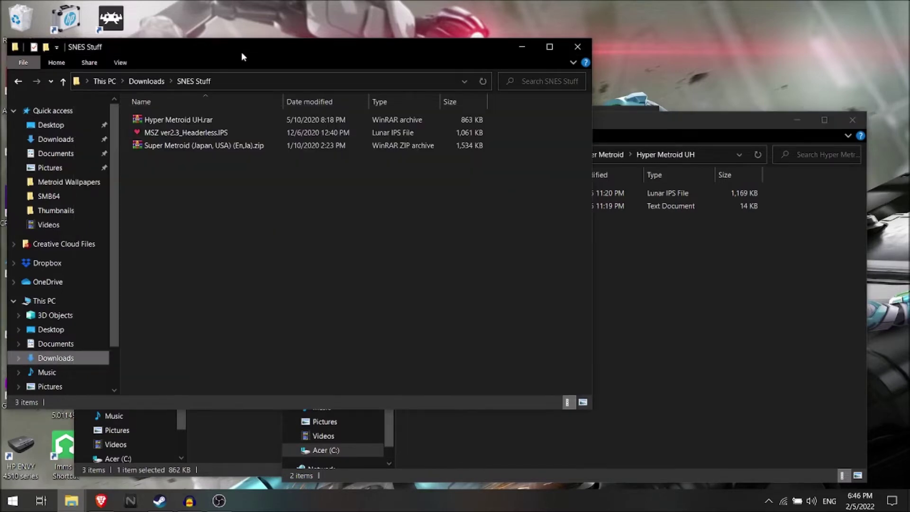
click(657, 288)
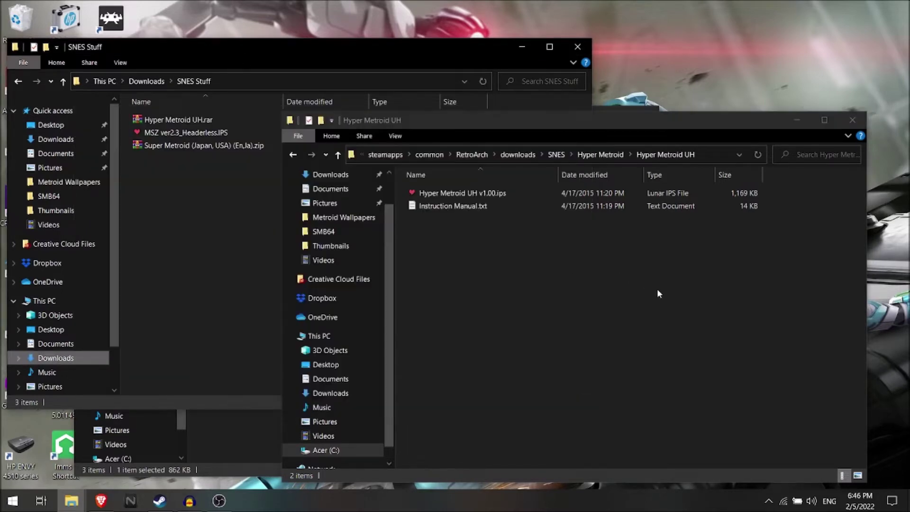
- Open Instruction Manual.txt and read its Installation/Setup section on the required ROM, patcher and emulator
double_click(451, 207)
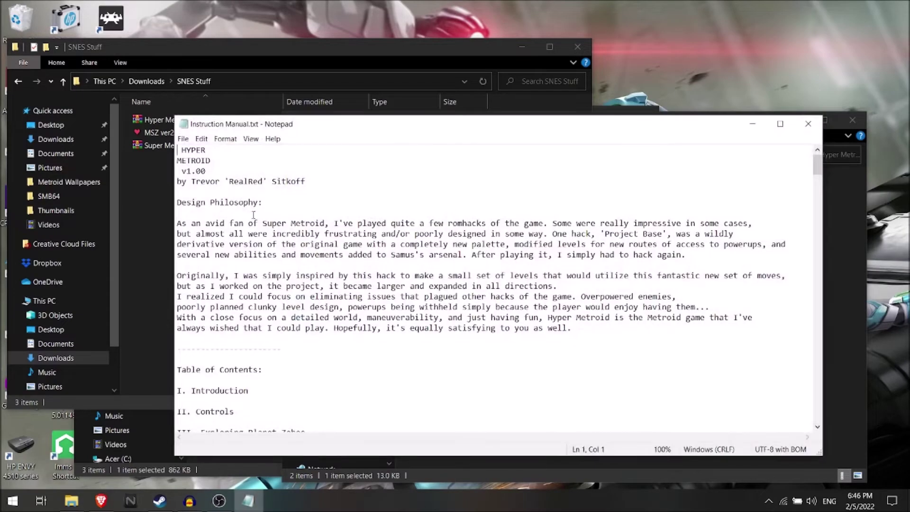
scroll(253, 214, down, 4)
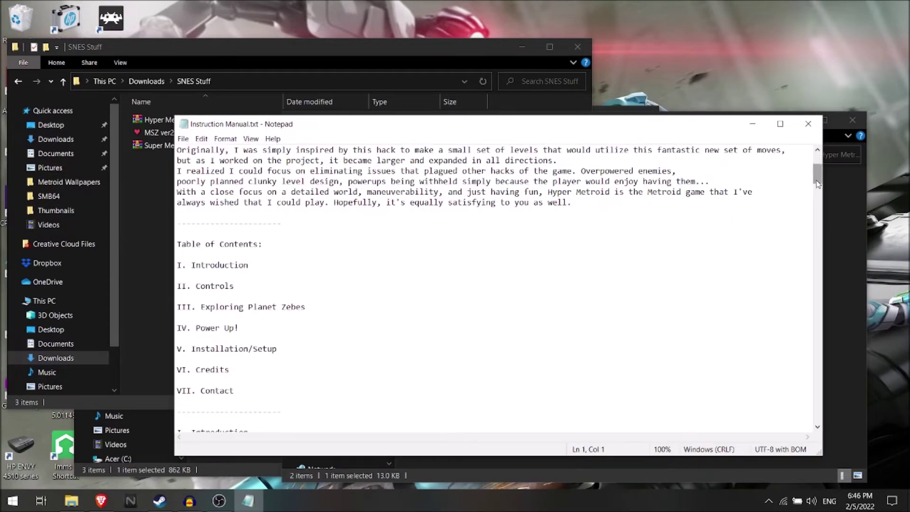
drag(818, 184, 802, 364)
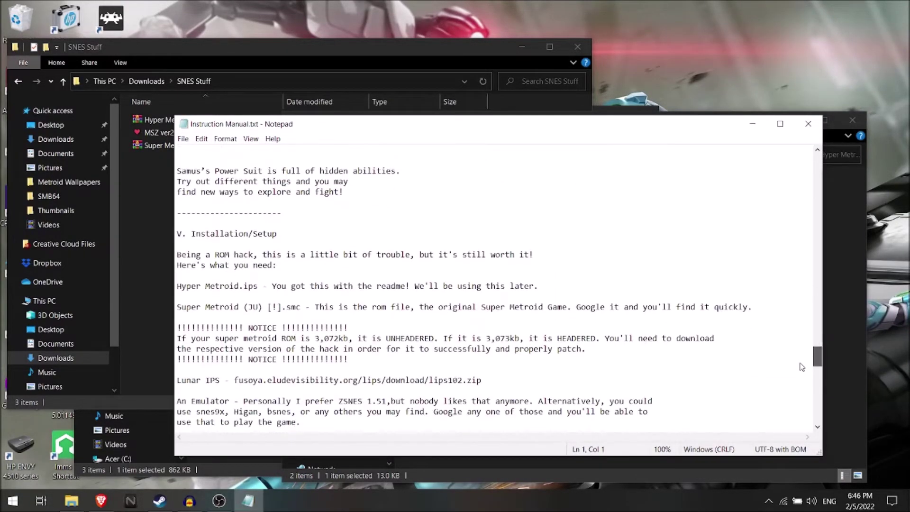
scroll(402, 300, down, 1)
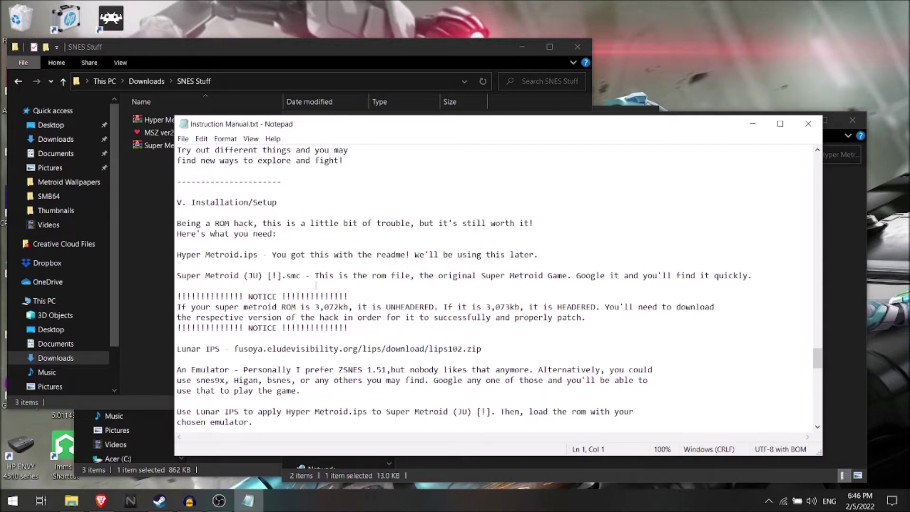
scroll(341, 305, down, 1)
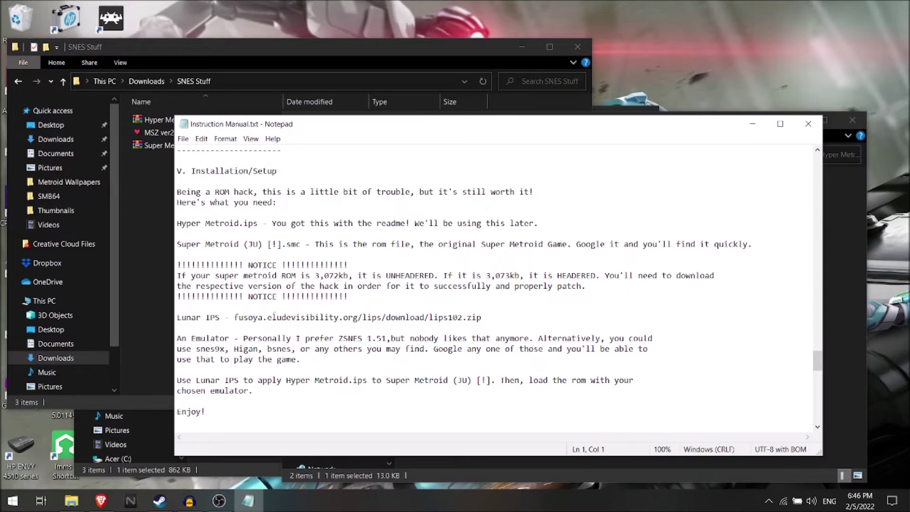
scroll(275, 315, down, 2)
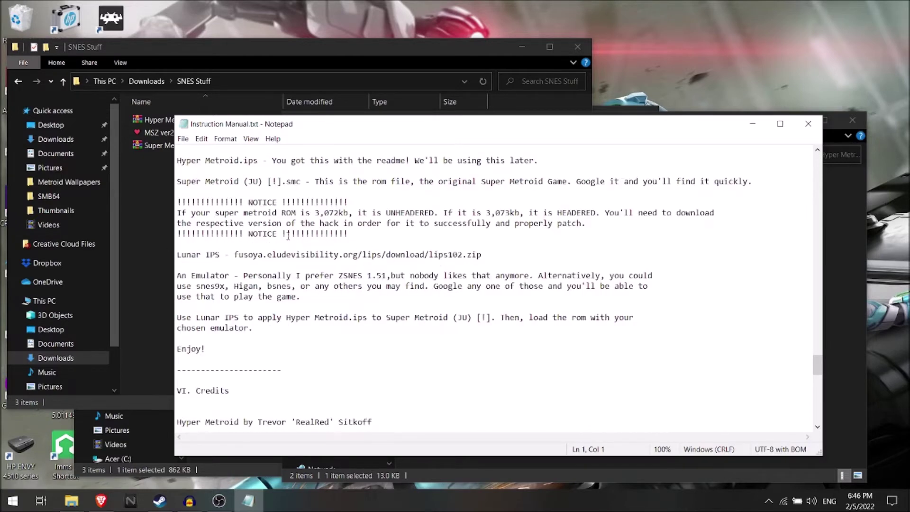
click(240, 47)
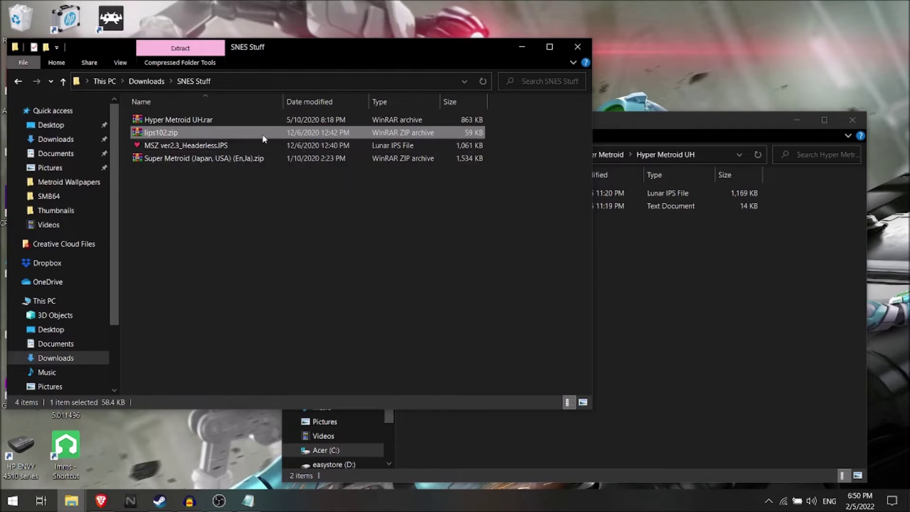
right_click(199, 137)
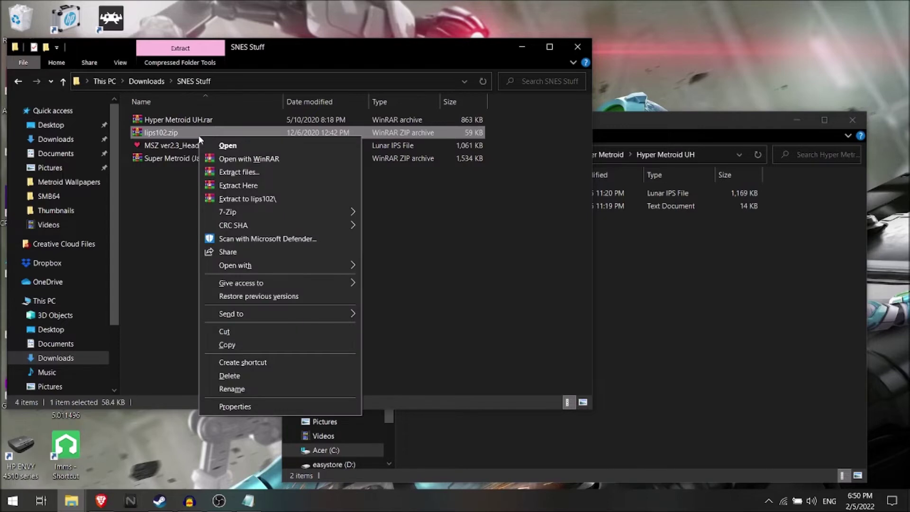
click(238, 173)
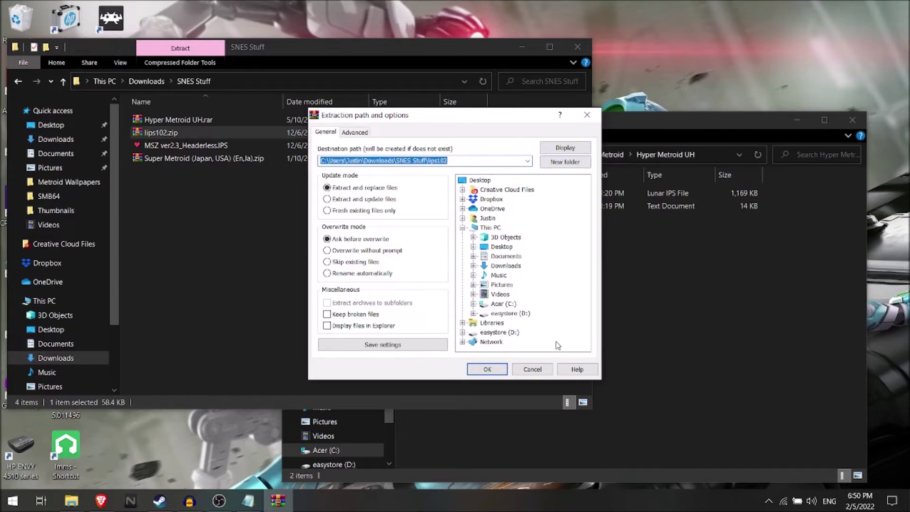
click(534, 369)
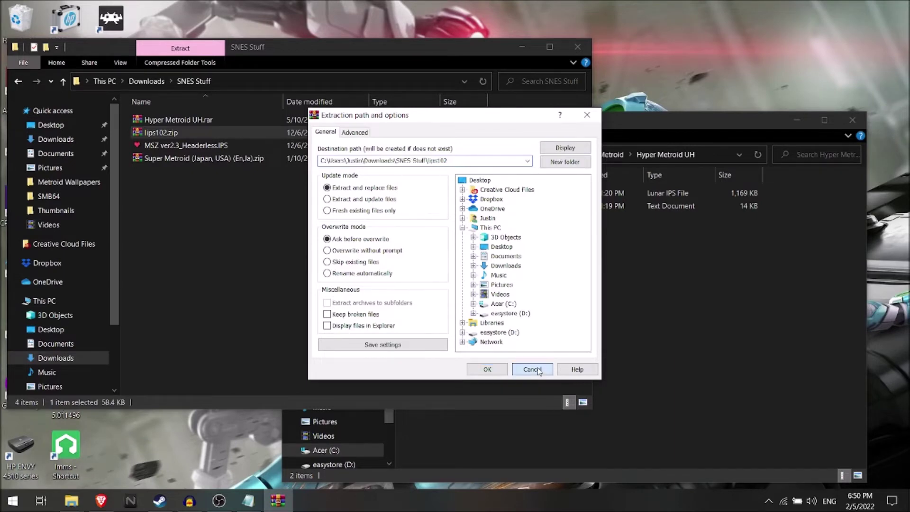
- Start extracting lips102.zip with 7-Zip's Extract files option and browse This PC for a destination folder
right_click(191, 133)
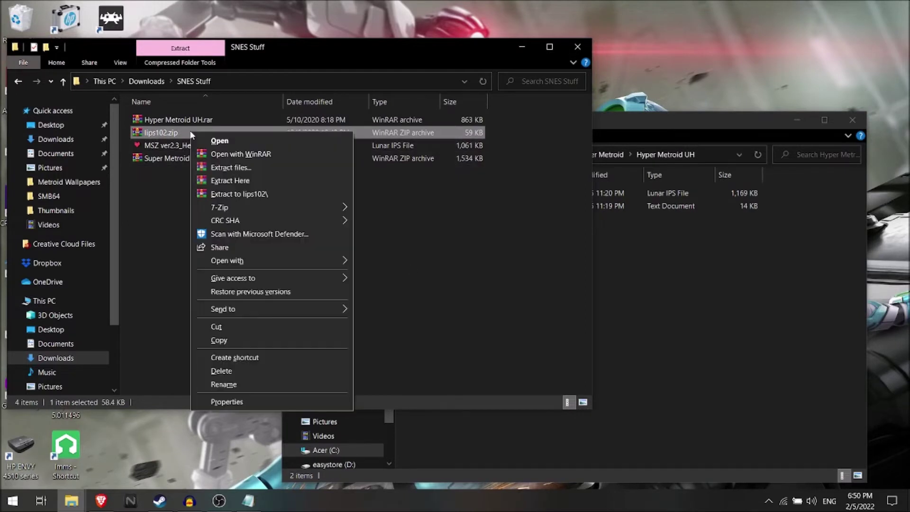
mouse_move(321, 207)
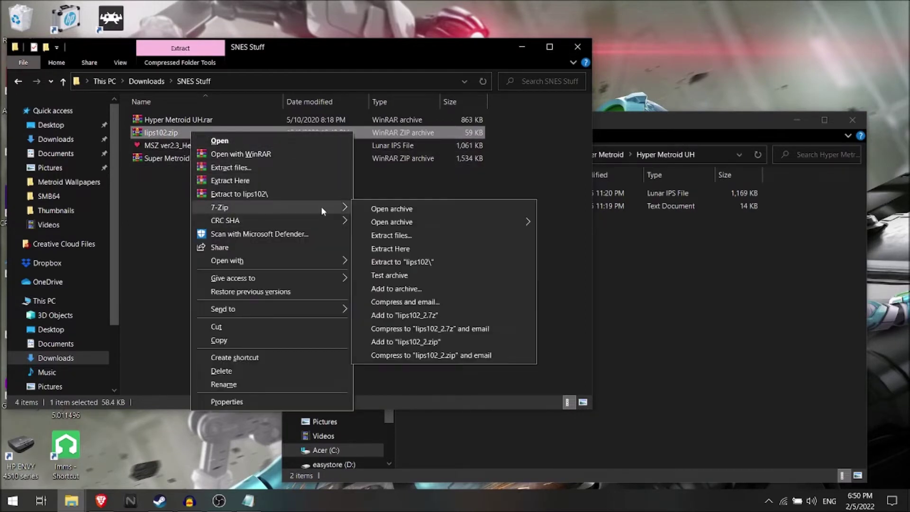
click(412, 242)
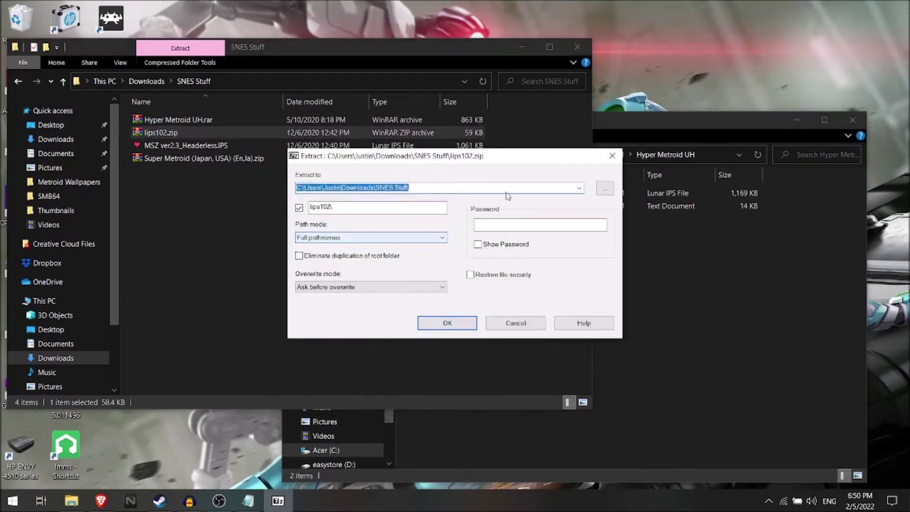
click(608, 189)
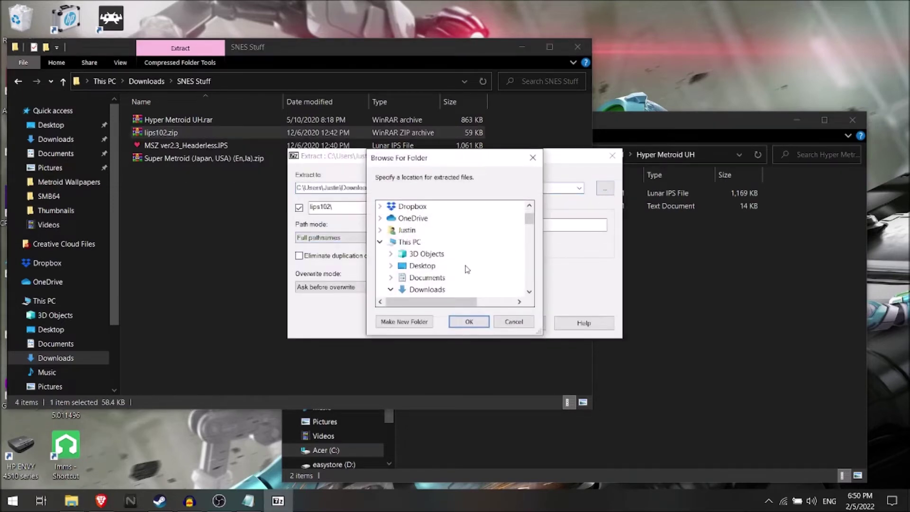
click(379, 242)
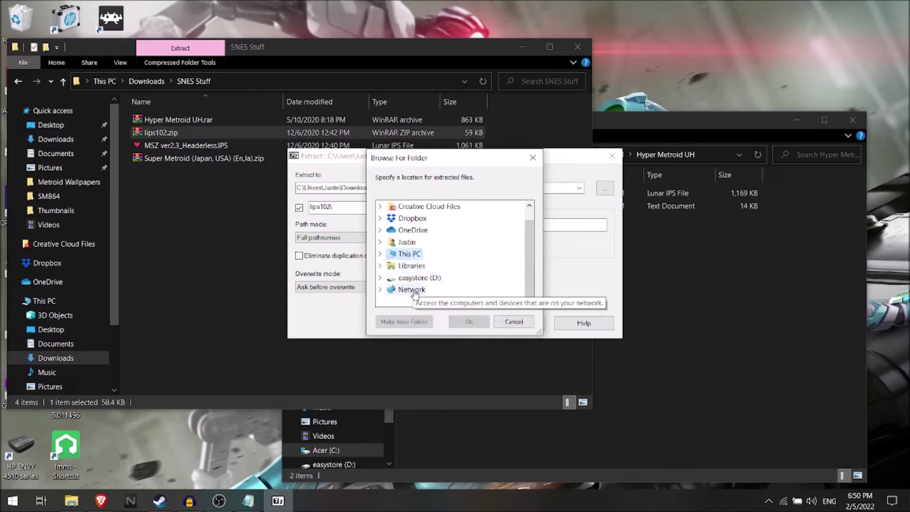
click(380, 254)
scroll(432, 267, down, 1)
click(391, 218)
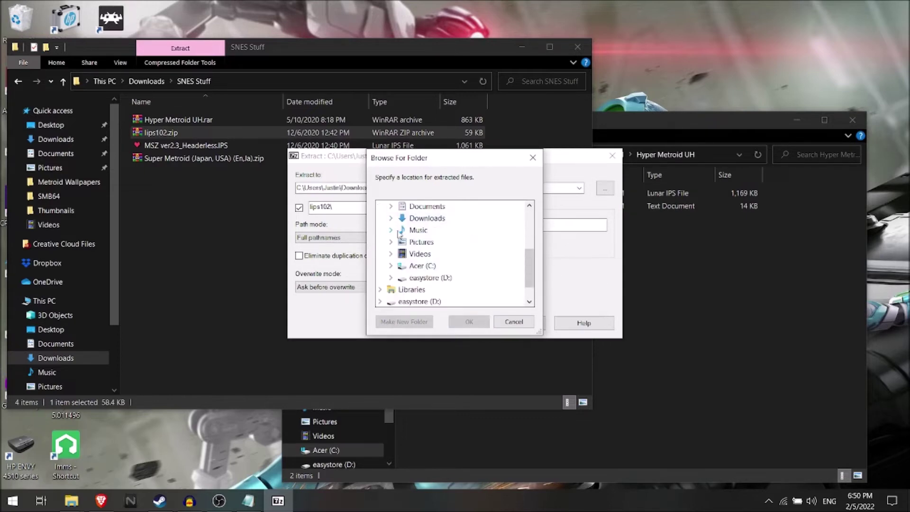
- In the destination folder tree, expand Acer (C:), Program Files (x86), Steam, steamapps and common
double_click(423, 269)
scroll(474, 276, down, 3)
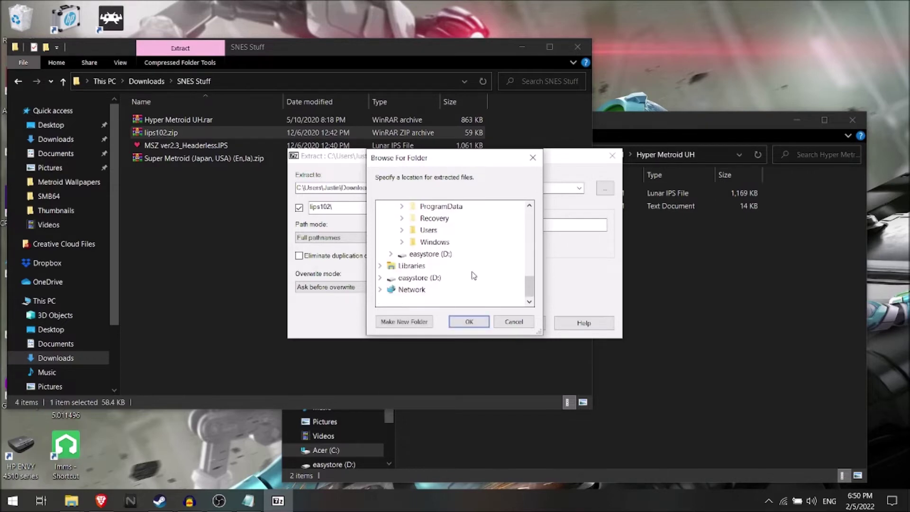
scroll(473, 276, up, 1)
double_click(450, 230)
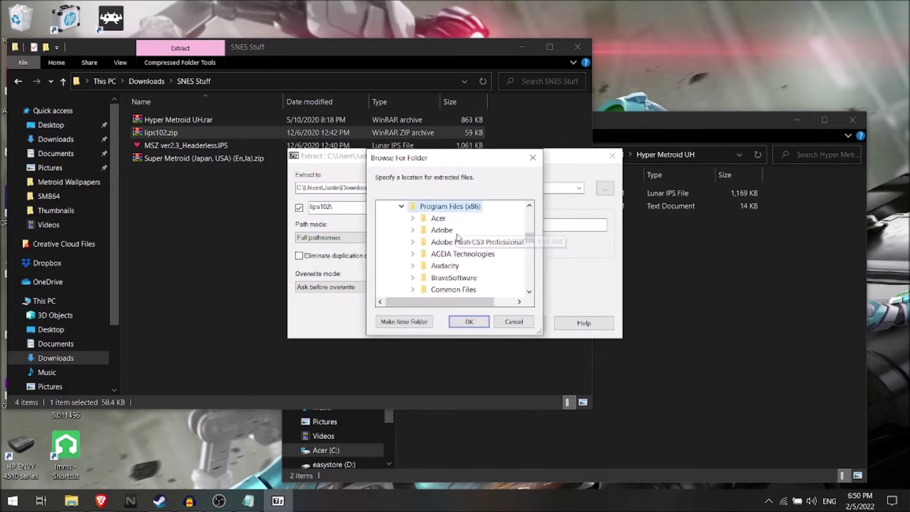
scroll(464, 274, down, 10)
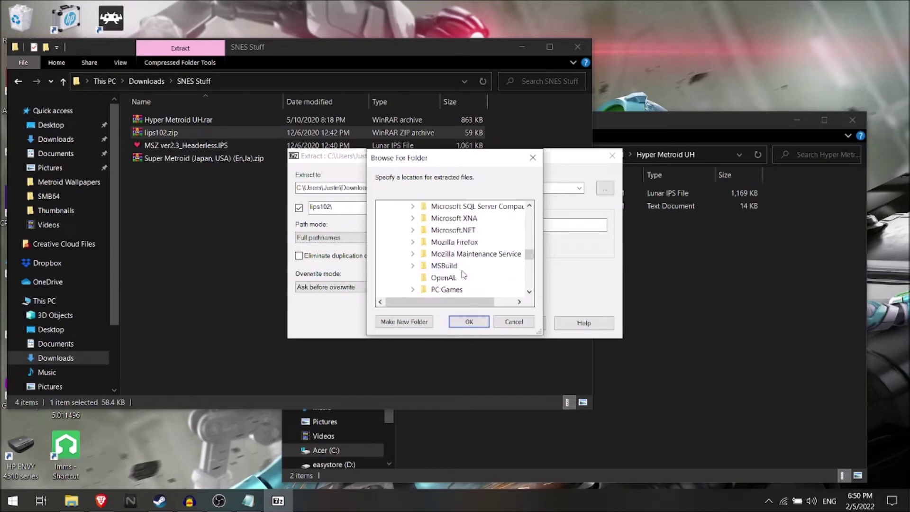
scroll(463, 275, down, 2)
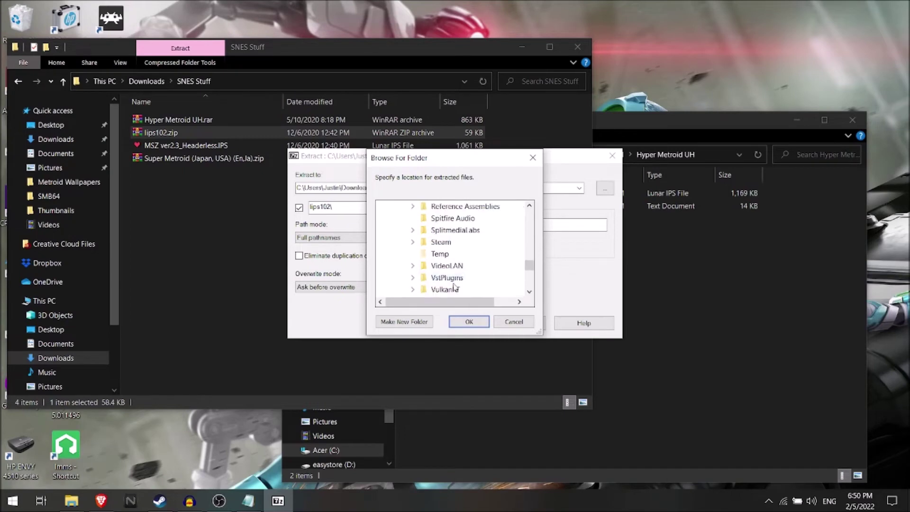
double_click(425, 243)
scroll(463, 280, down, 3)
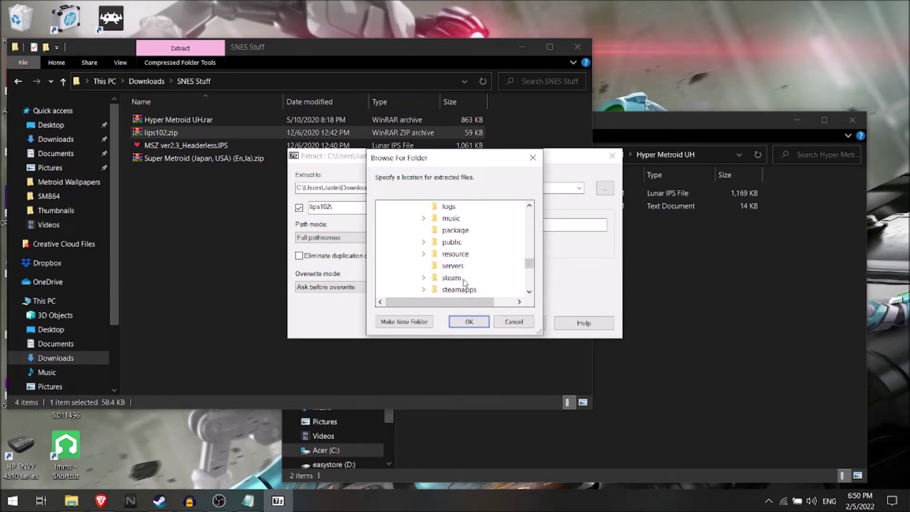
double_click(459, 289)
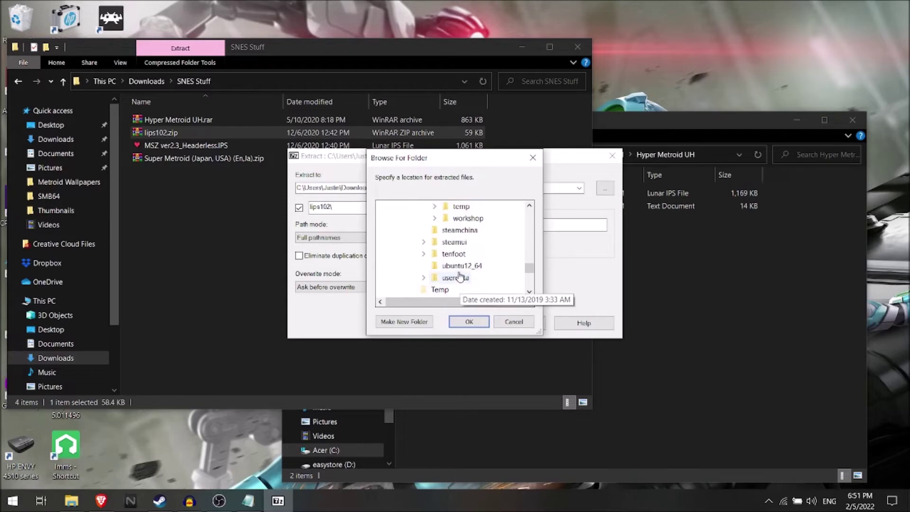
double_click(467, 218)
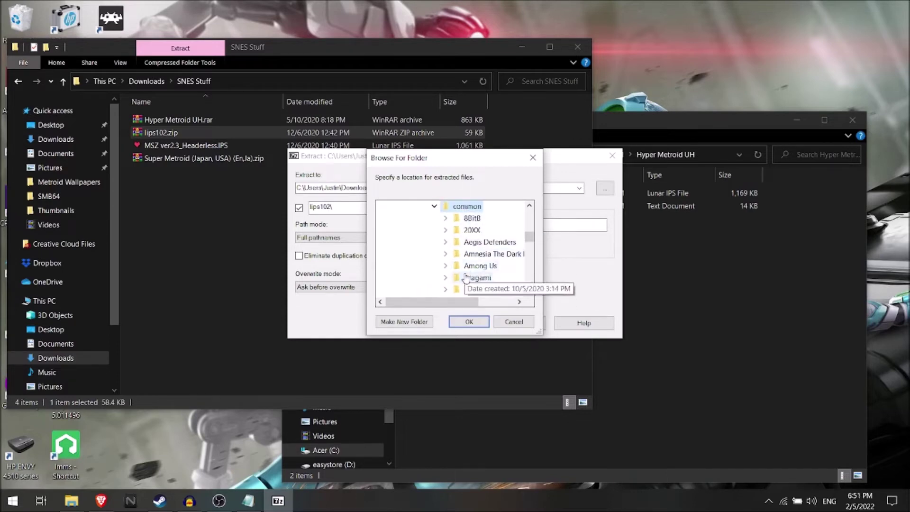
- Choose RetroArch's downloads/SNES/Hyper Metroid/Hyper Metroid UH folder as the destination and extract the archive into a lips102 subfolder there
scroll(466, 280, down, 2)
scroll(466, 279, down, 8)
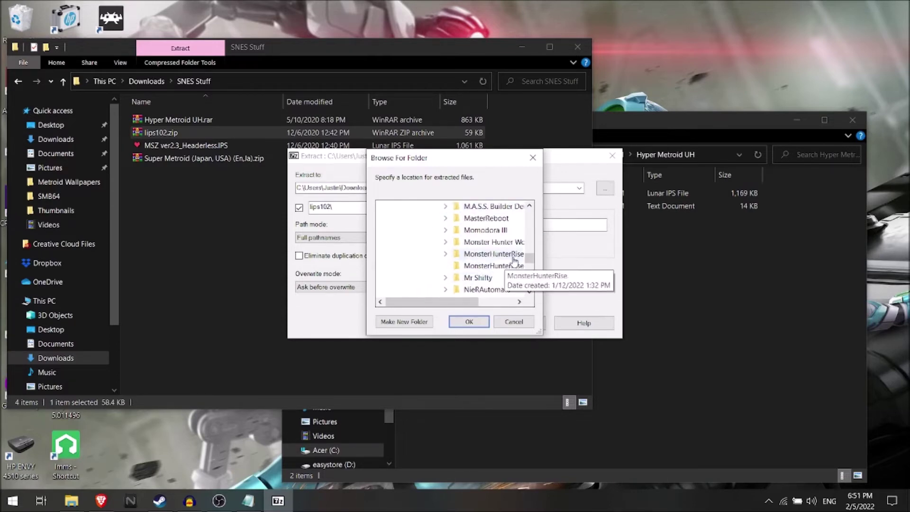
scroll(513, 265, down, 6)
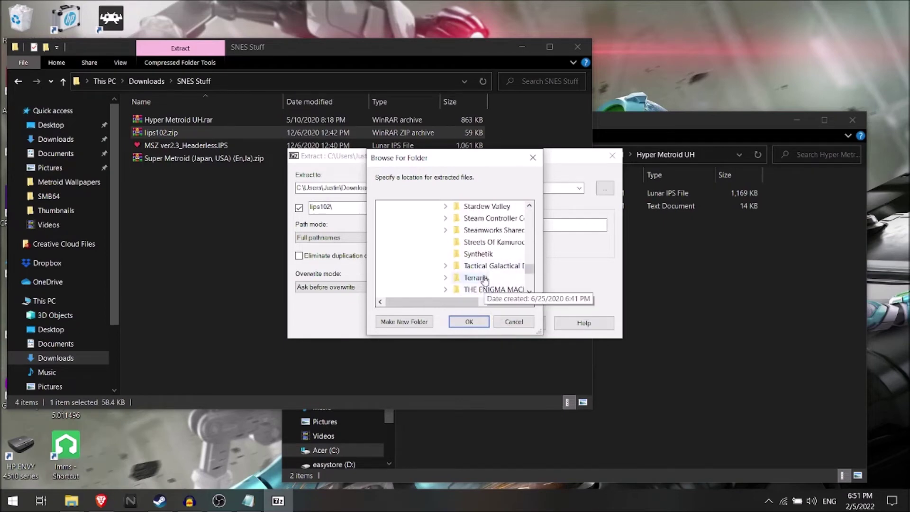
scroll(485, 279, up, 5)
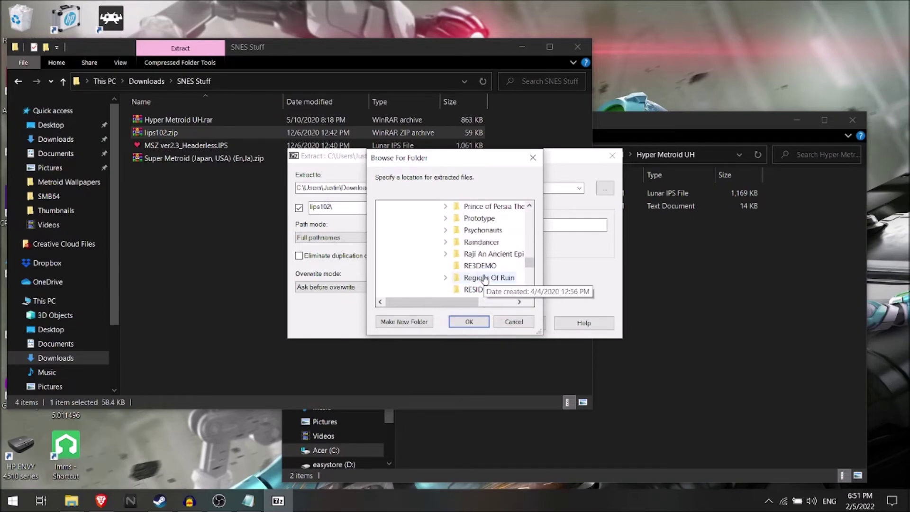
scroll(486, 284, down, 1)
click(483, 278)
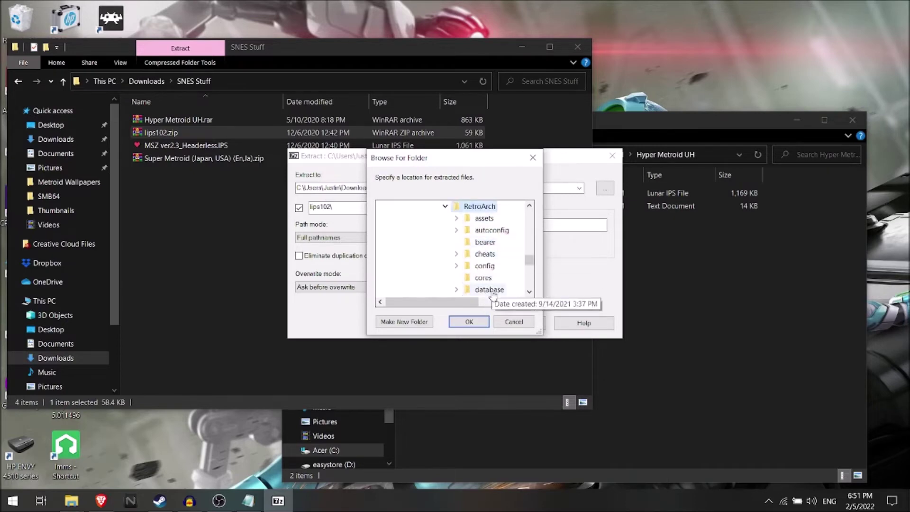
scroll(491, 279, down, 1)
click(492, 268)
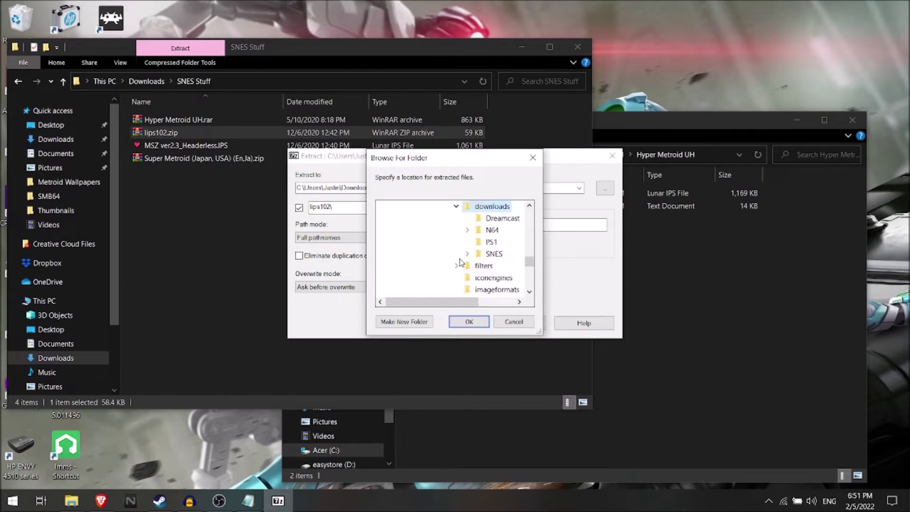
click(493, 254)
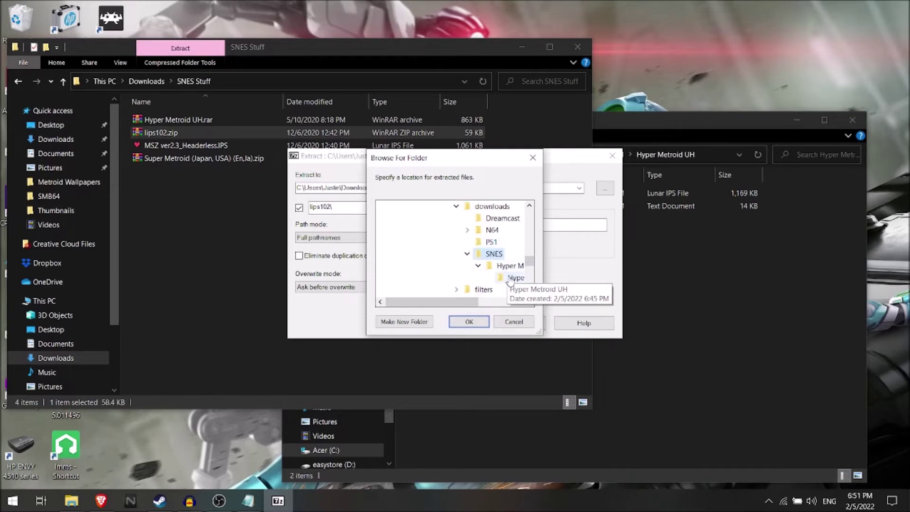
click(510, 279)
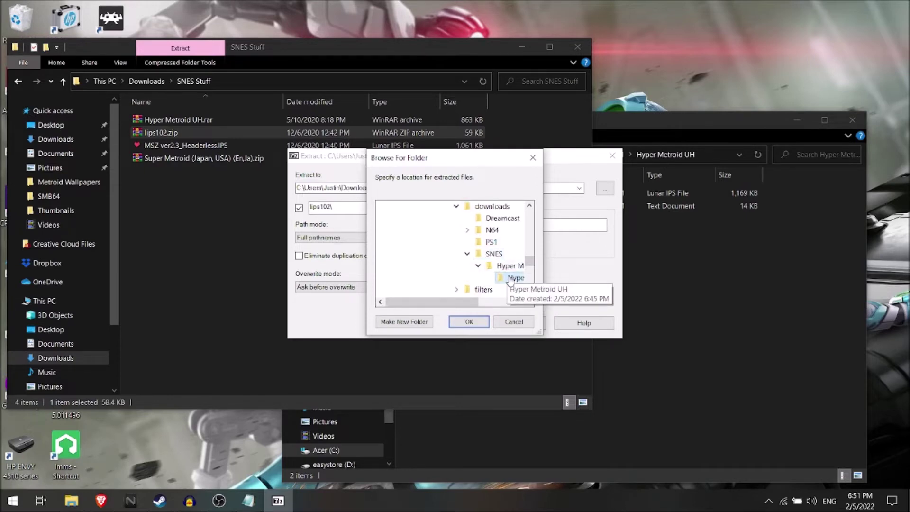
click(476, 323)
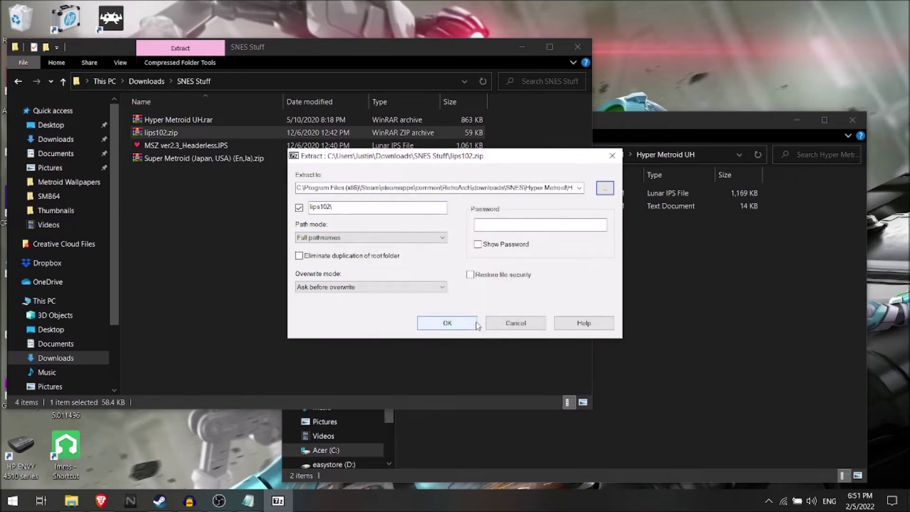
click(470, 323)
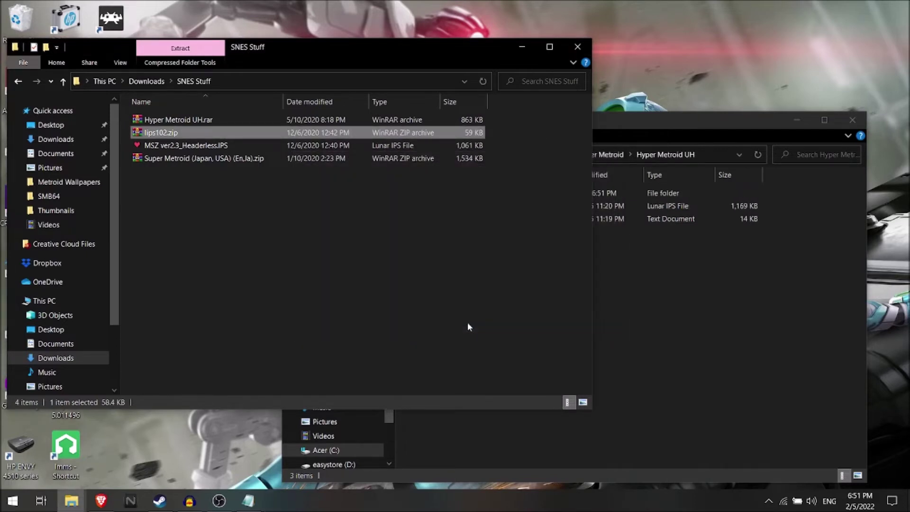
- Open the extracted lips102 folder, skim the Lunar IPS readme.txt to its end and close it
click(688, 302)
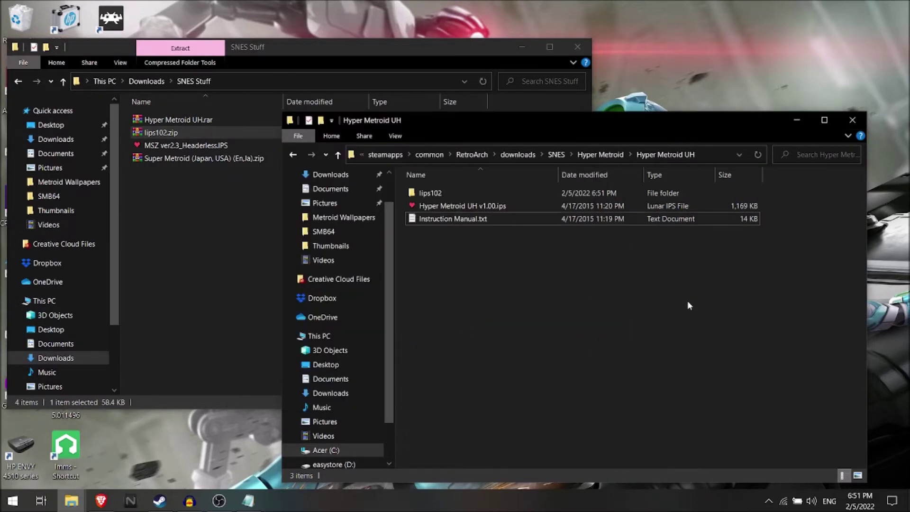
double_click(450, 191)
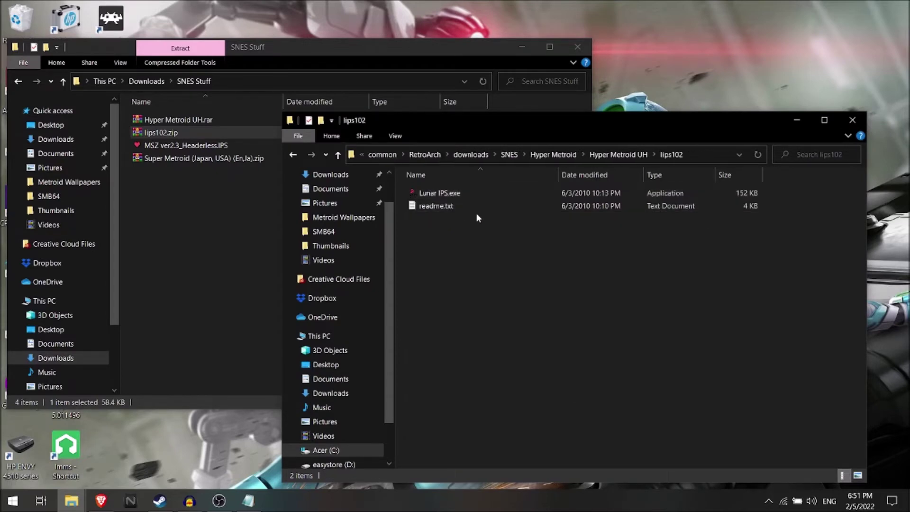
double_click(433, 207)
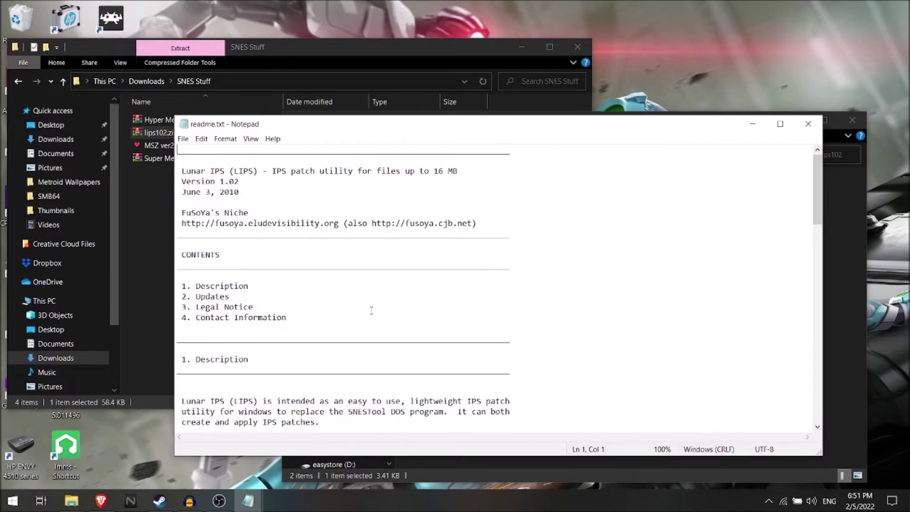
scroll(371, 310, down, 4)
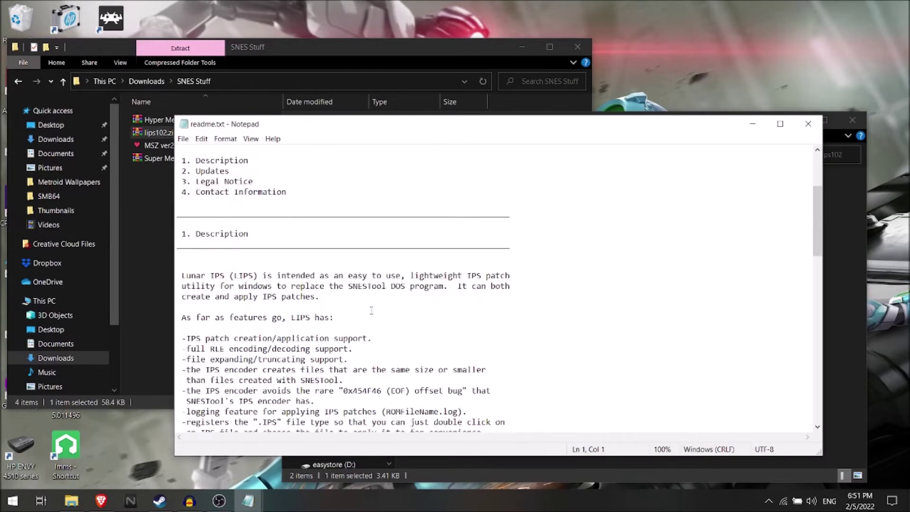
scroll(371, 311, down, 14)
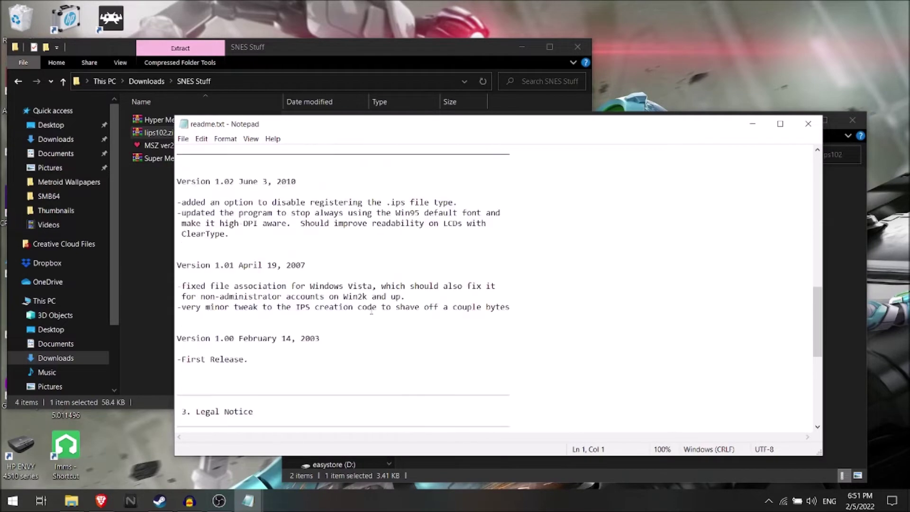
scroll(372, 310, down, 8)
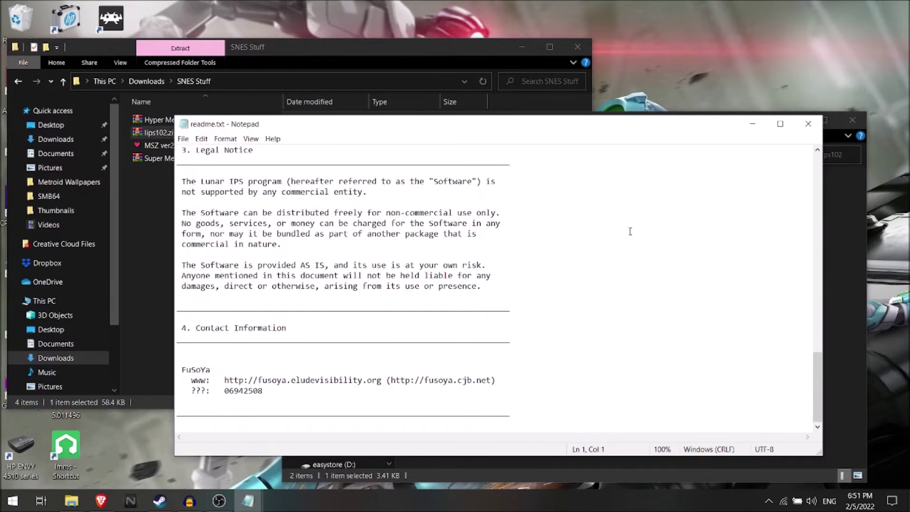
click(808, 124)
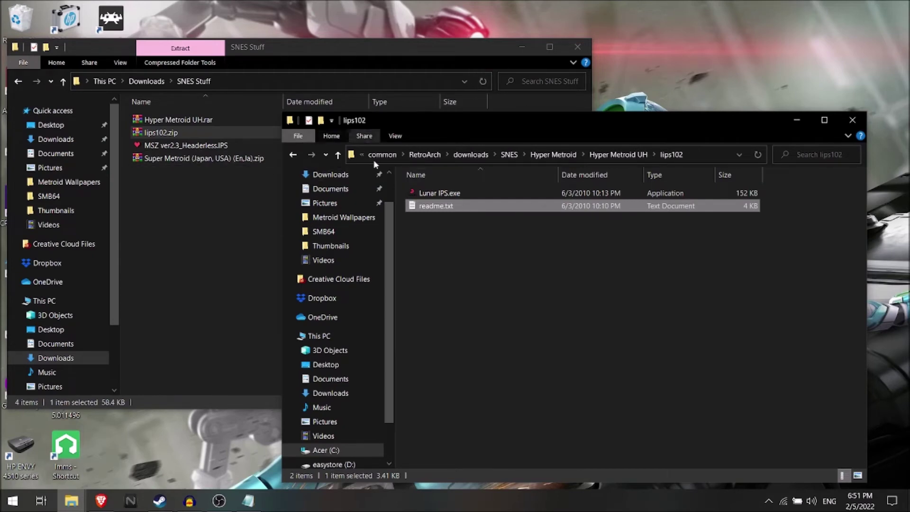
- Return from lips102 to the Hyper Metroid UH folder and show the SMB64 folder in the SNES Stuff window
click(339, 156)
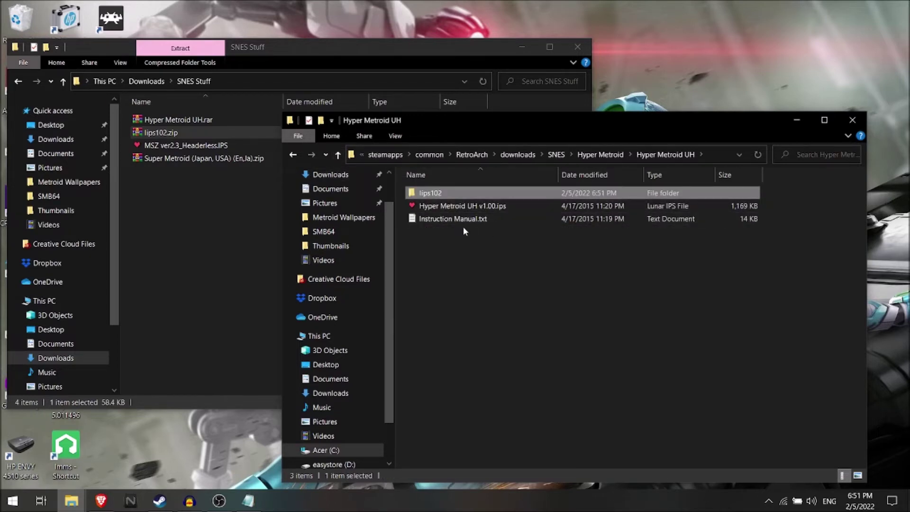
click(59, 196)
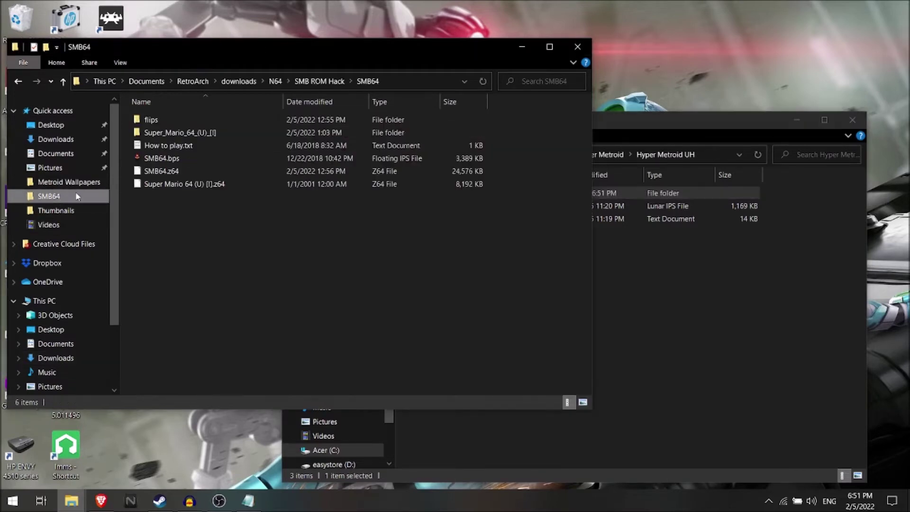
- Go up from the SMB64 folder to RetroArch's downloads folder and open its SNES folder
click(63, 82)
click(63, 81)
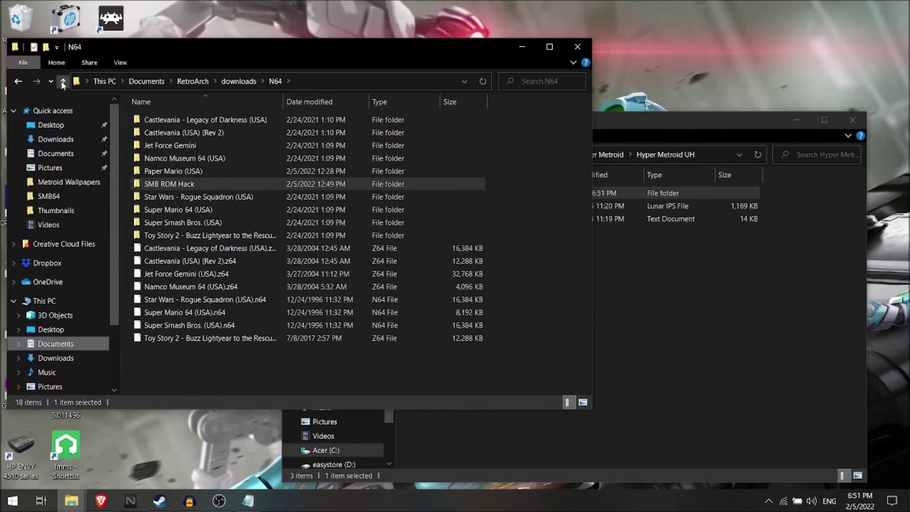
click(63, 82)
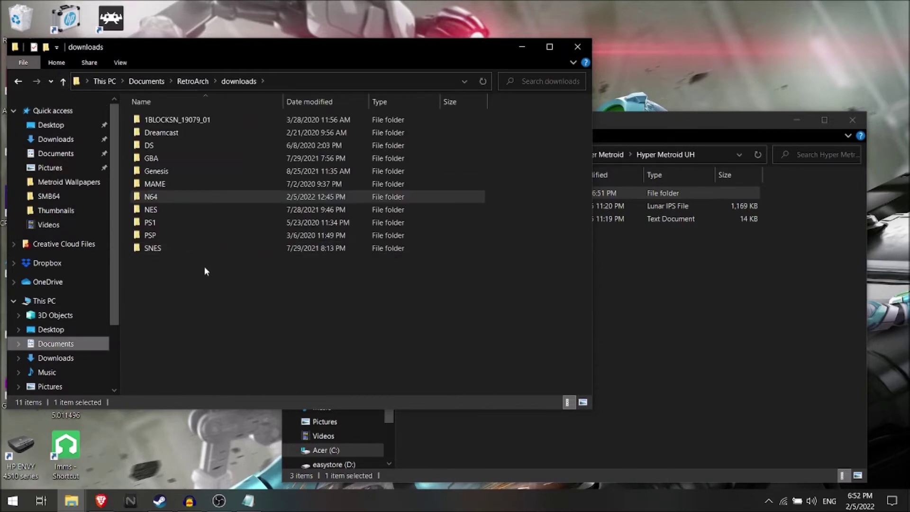
double_click(201, 252)
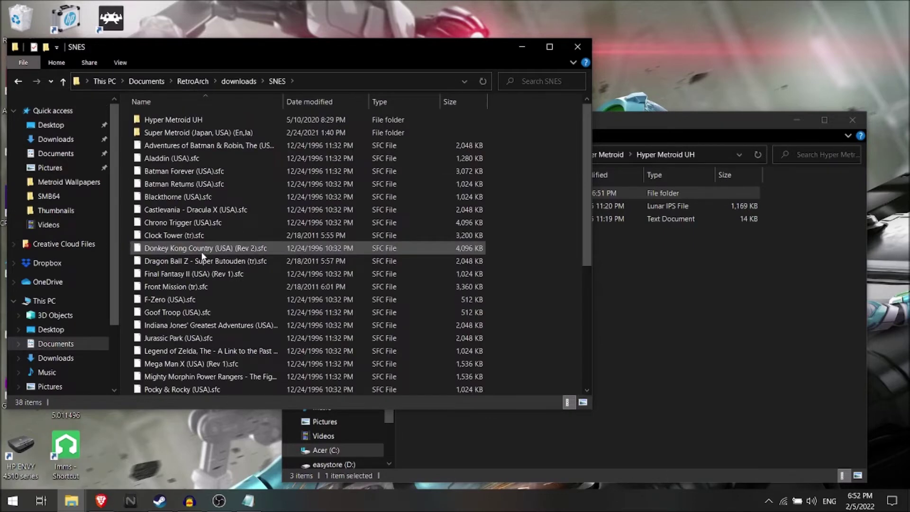
- Copy Super Metroid (Japan, USA) (En,Ja).sfc from the SNES folder into the Hyper Metroid UH folder
scroll(223, 289, down, 5)
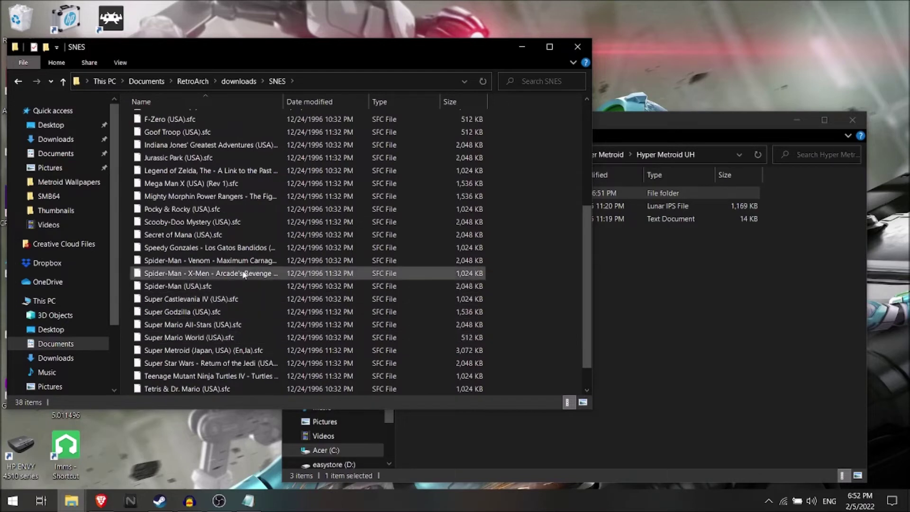
scroll(215, 312, down, 1)
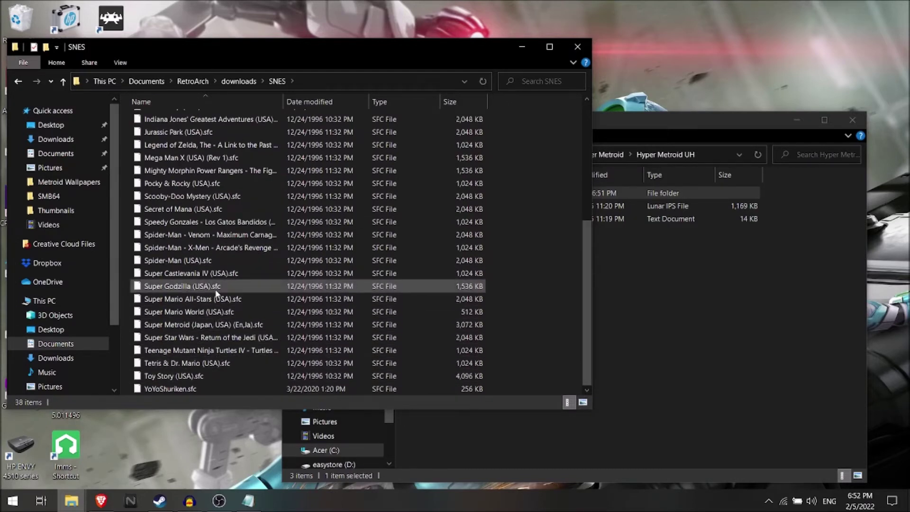
click(214, 326)
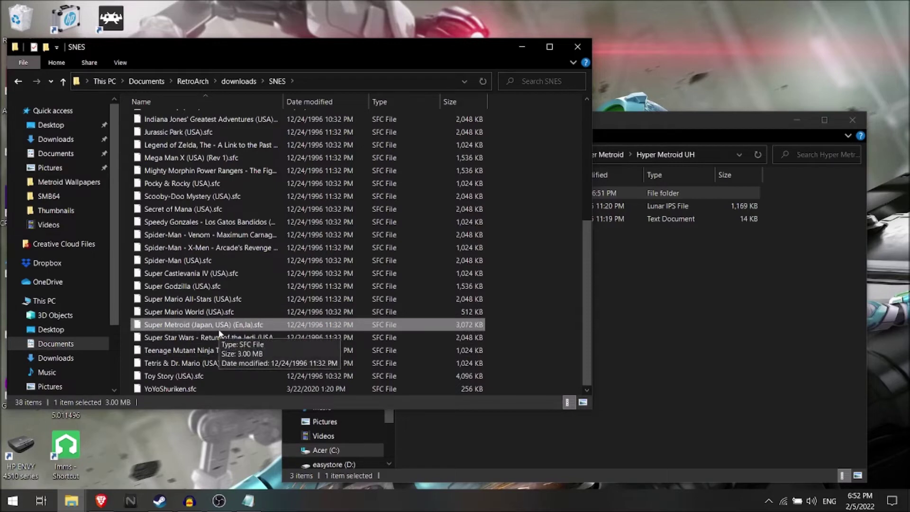
click(712, 327)
click(711, 325)
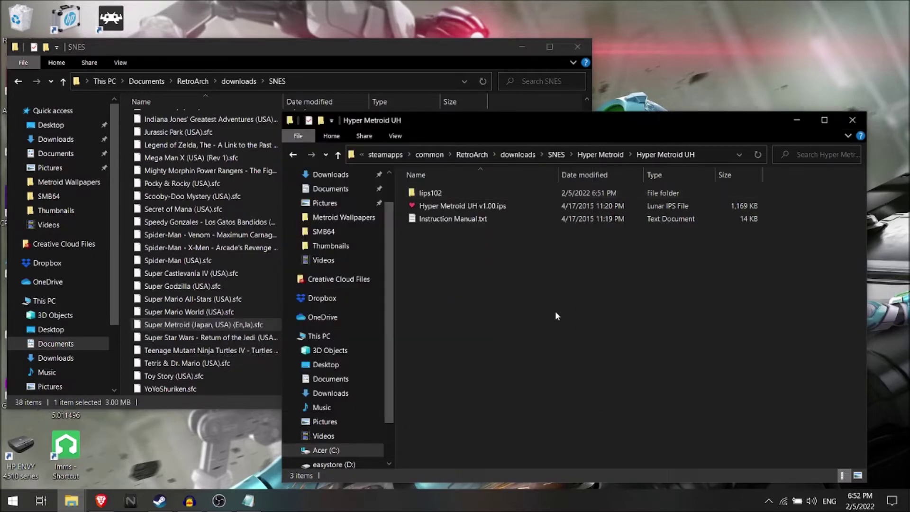
key(ctrl+v)
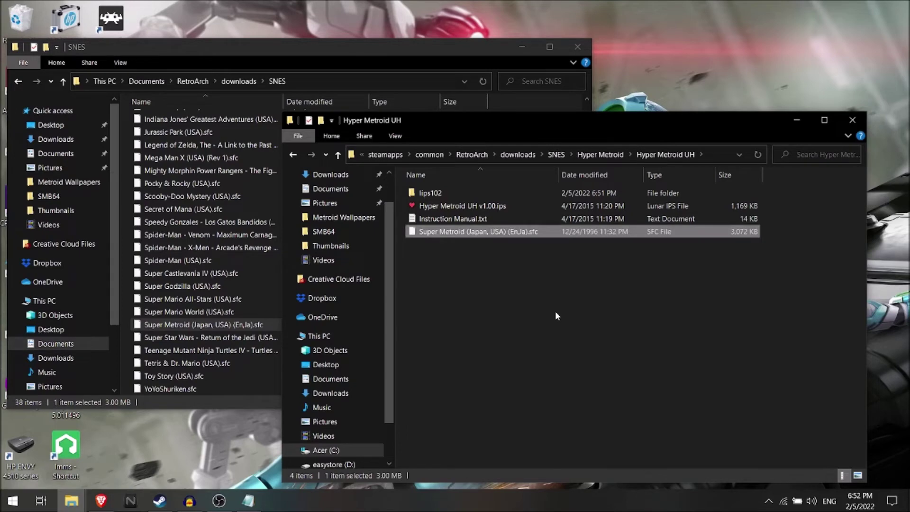
- Read the Installation/Setup section of Instruction Manual.txt in the Hyper Metroid UH folder and minimize the document
double_click(452, 218)
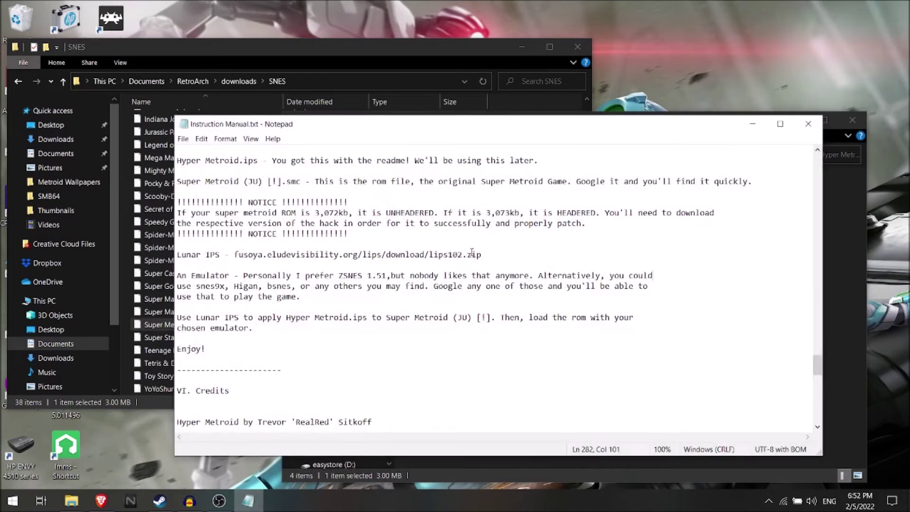
scroll(472, 252, down, 3)
scroll(472, 252, up, 4)
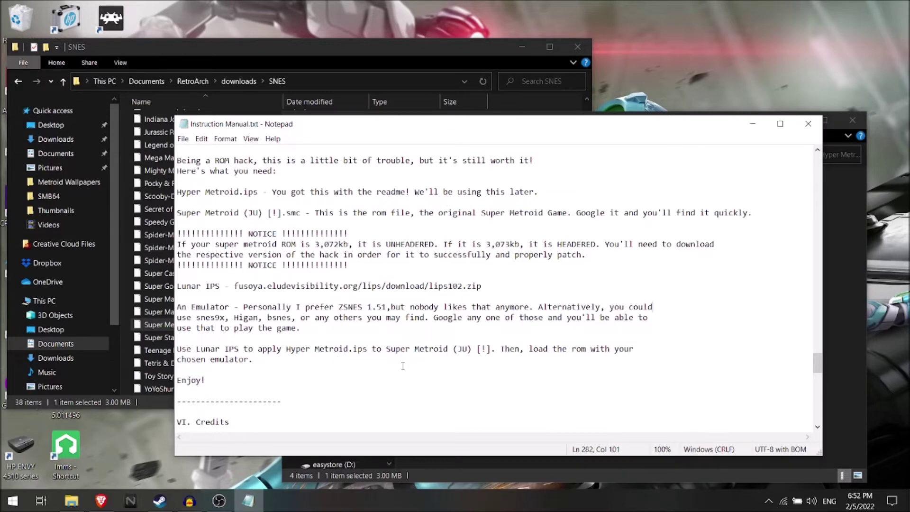
scroll(403, 366, up, 1)
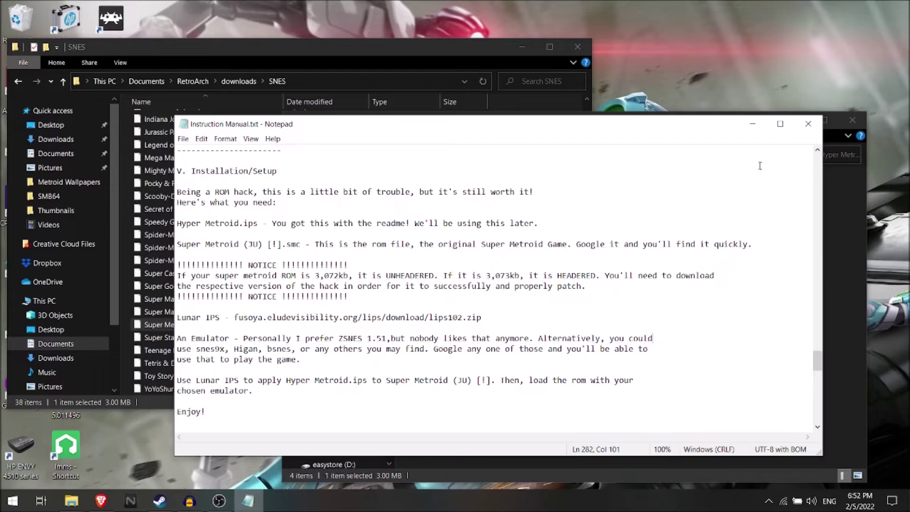
click(752, 123)
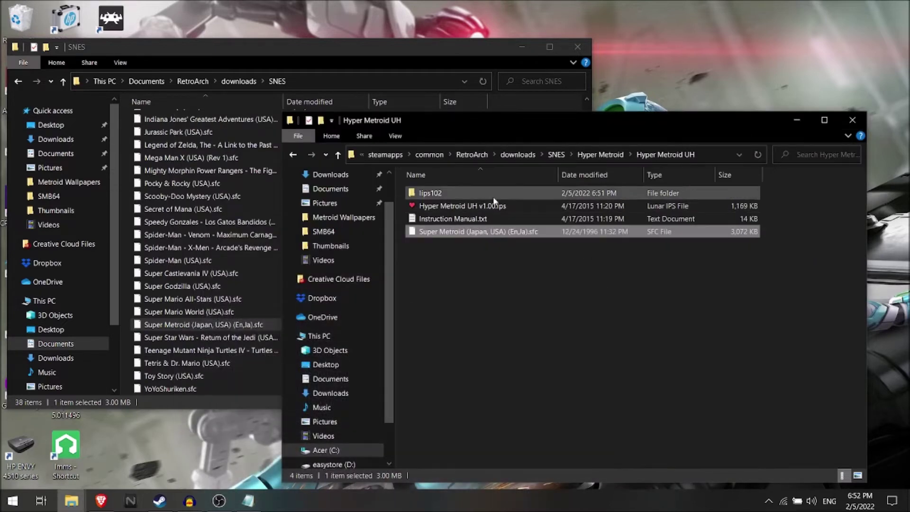
- Run Lunar IPS.exe from the lips102 folder and choose Hyper Metroid UH v1.00.ips as the patch to apply
double_click(477, 190)
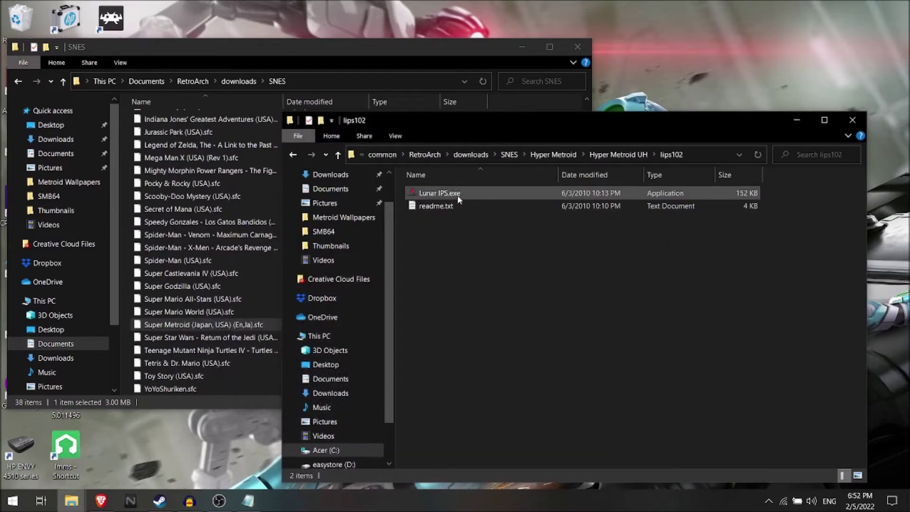
double_click(458, 196)
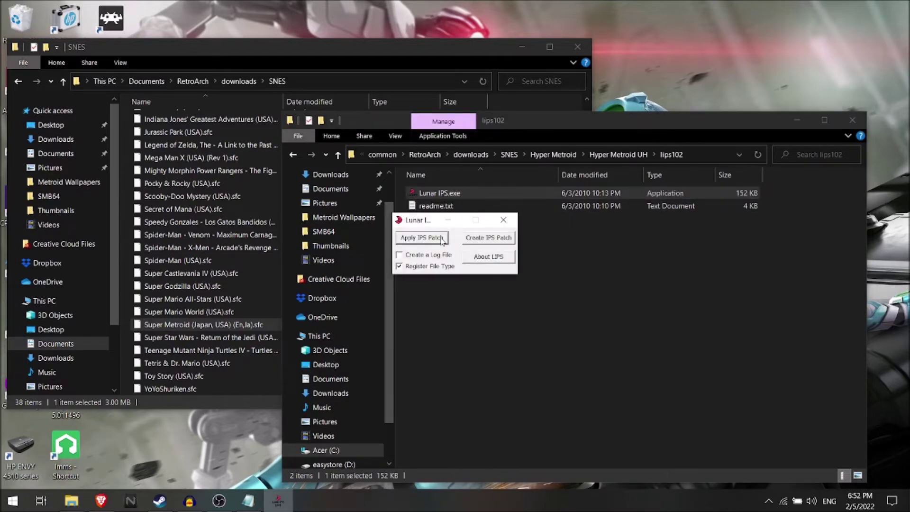
click(442, 238)
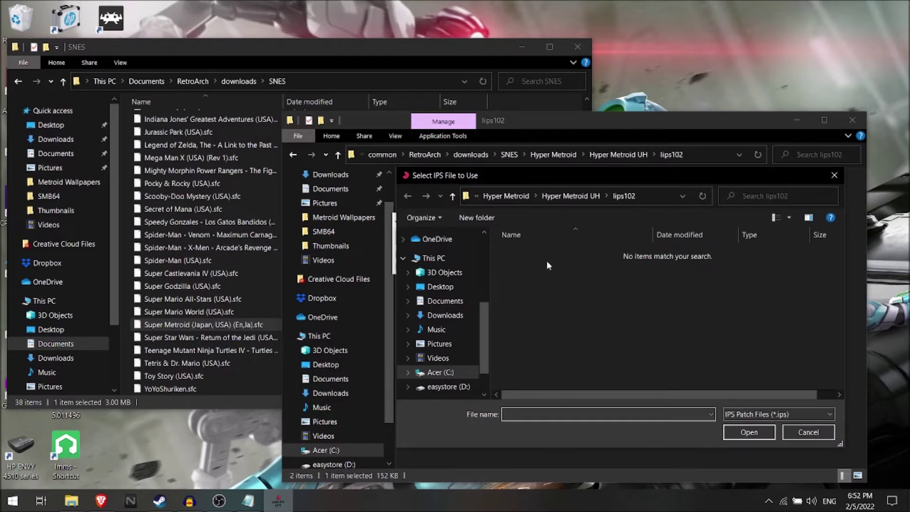
click(453, 198)
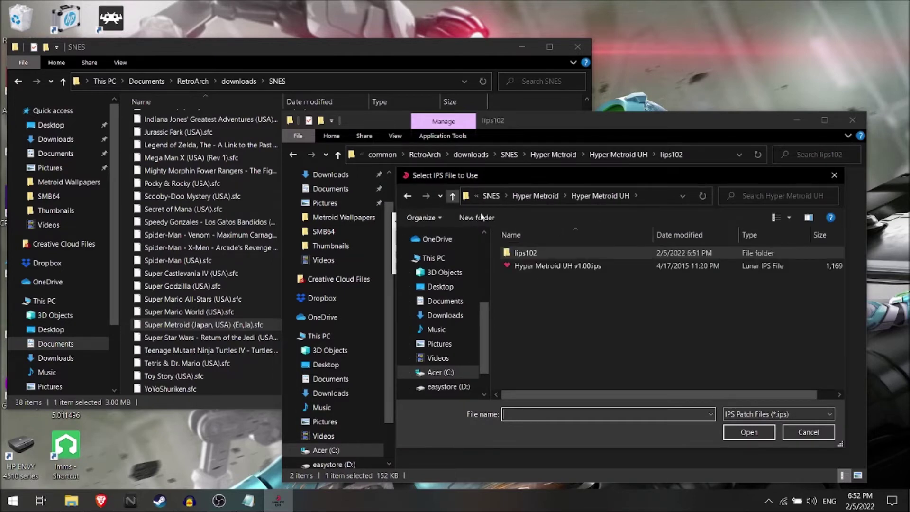
click(598, 271)
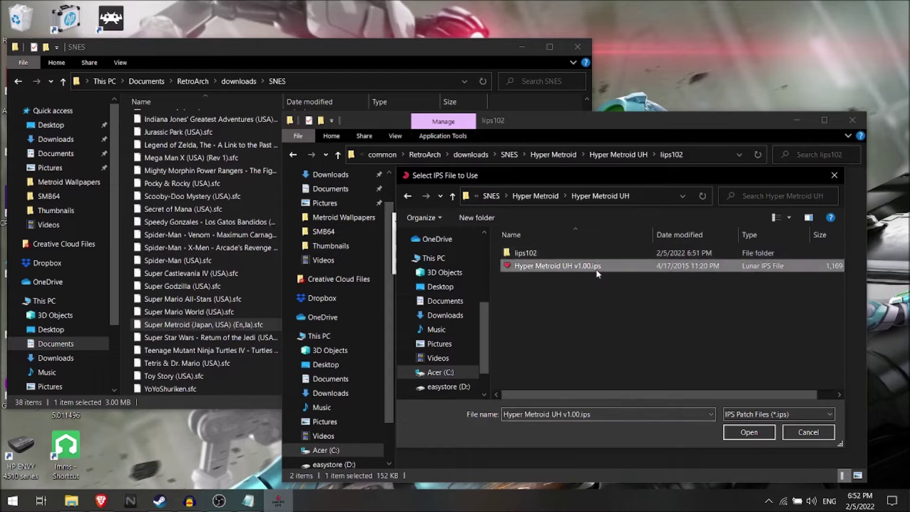
click(772, 426)
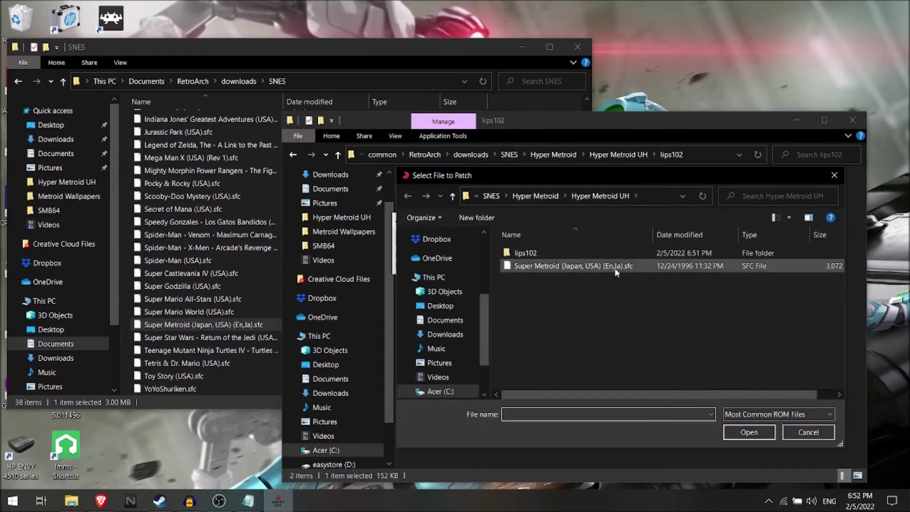
- Apply the patch to Super Metroid (Japan, USA) (En,Ja).sfc, then close Lunar IPS and both folder windows
click(759, 432)
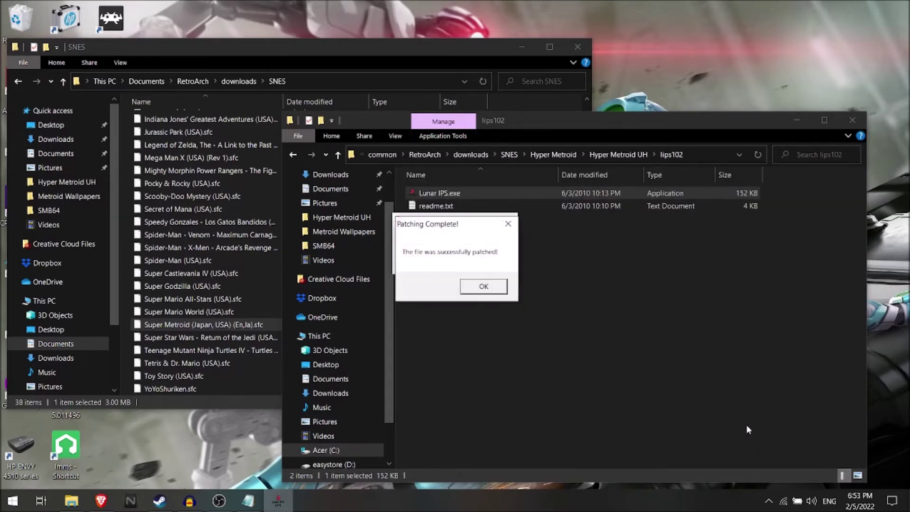
click(483, 288)
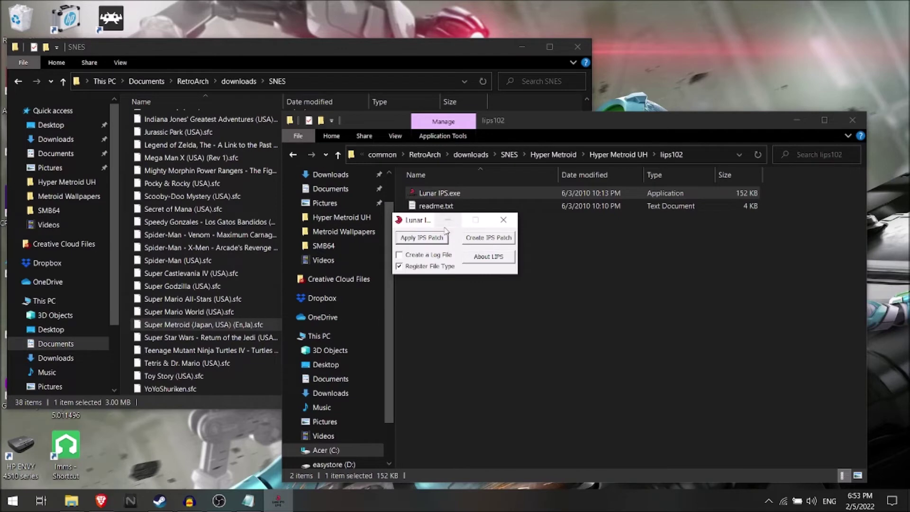
click(504, 220)
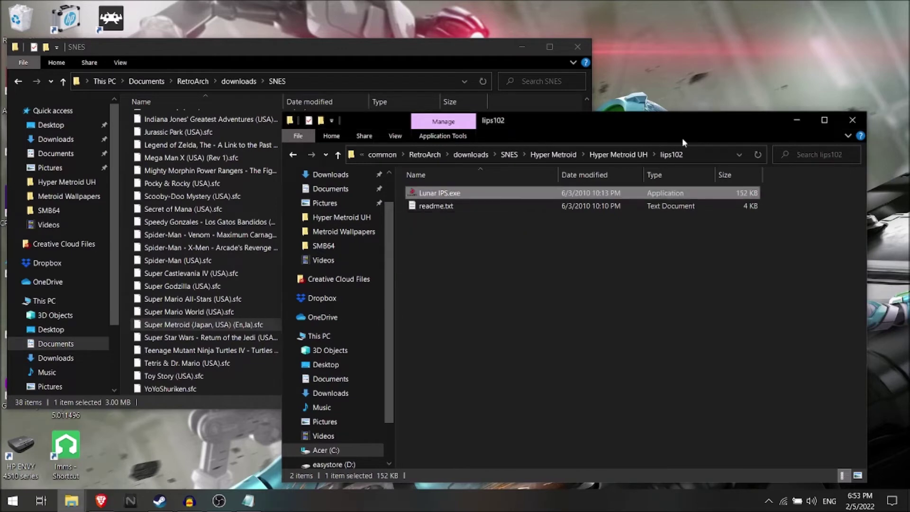
click(858, 121)
click(572, 50)
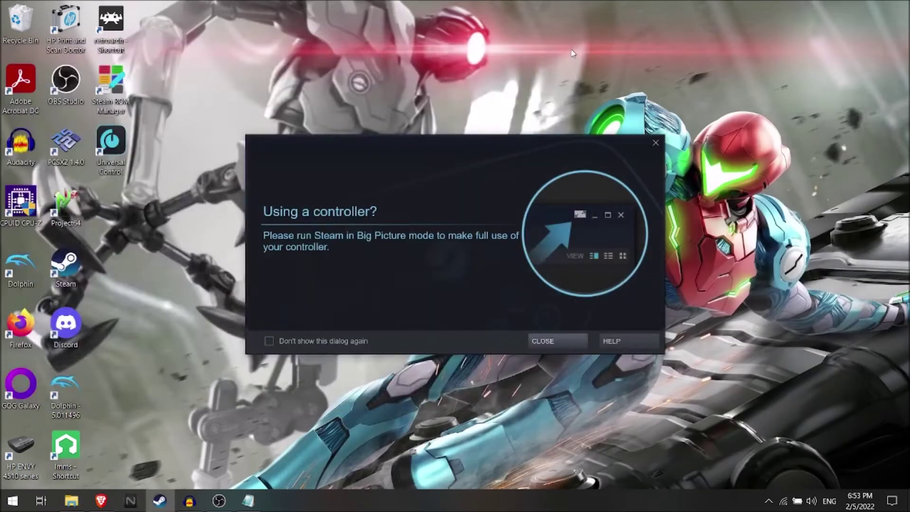
- Dismiss Steam's controller notice, launch RetroArch from the Steam library and bring its window to the front
click(566, 344)
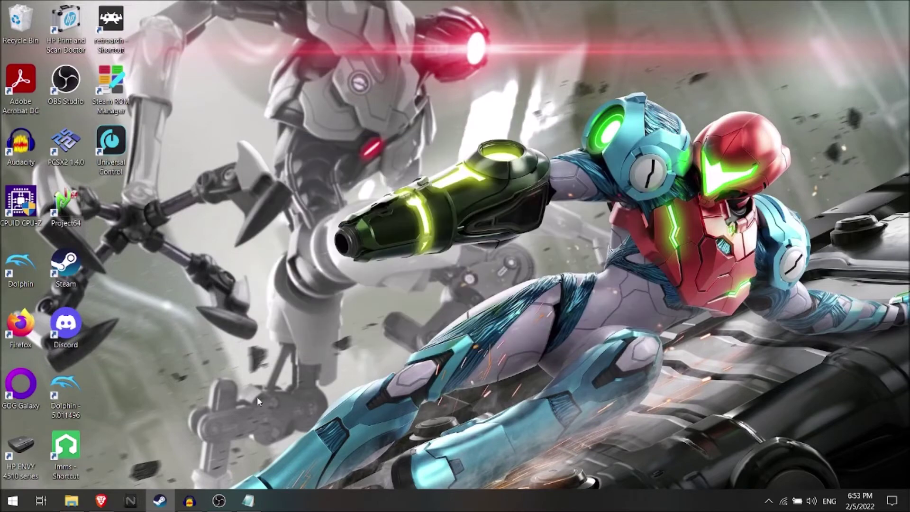
click(163, 502)
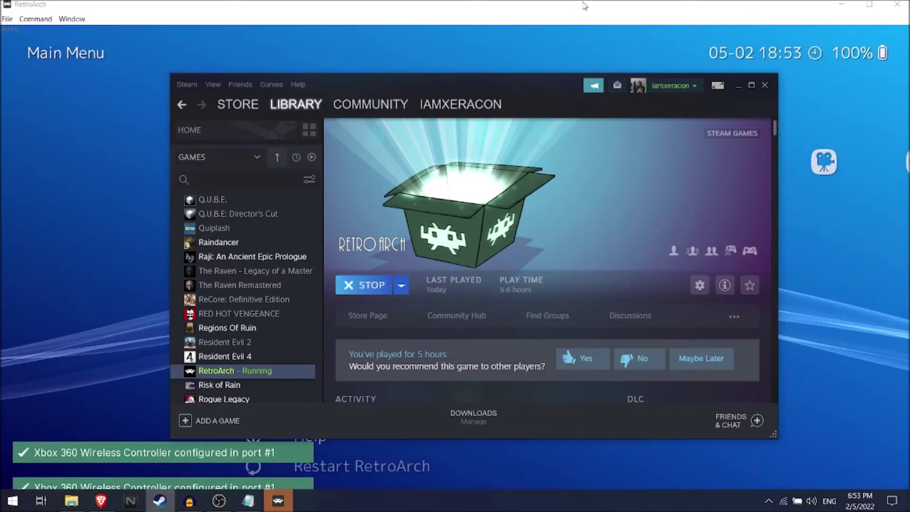
click(587, 8)
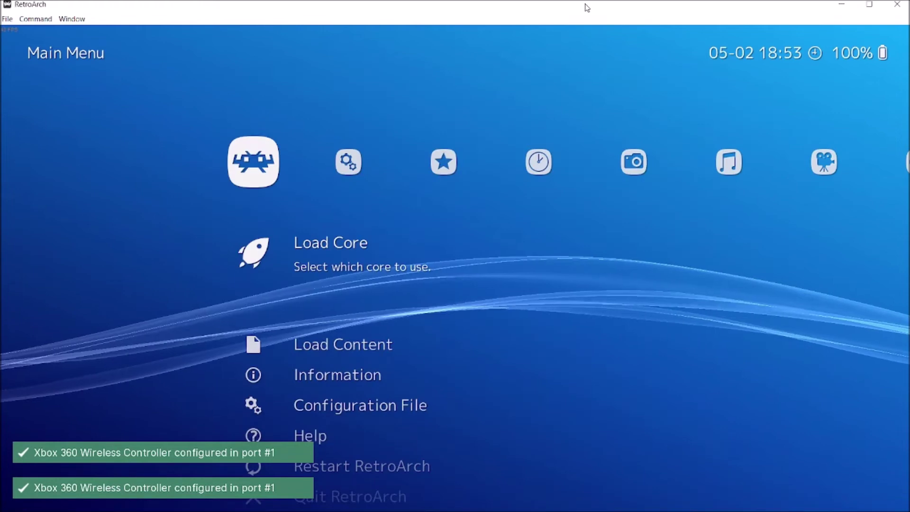
- Choose Load Content in RetroArch and open the Downloads directory
key(Down)
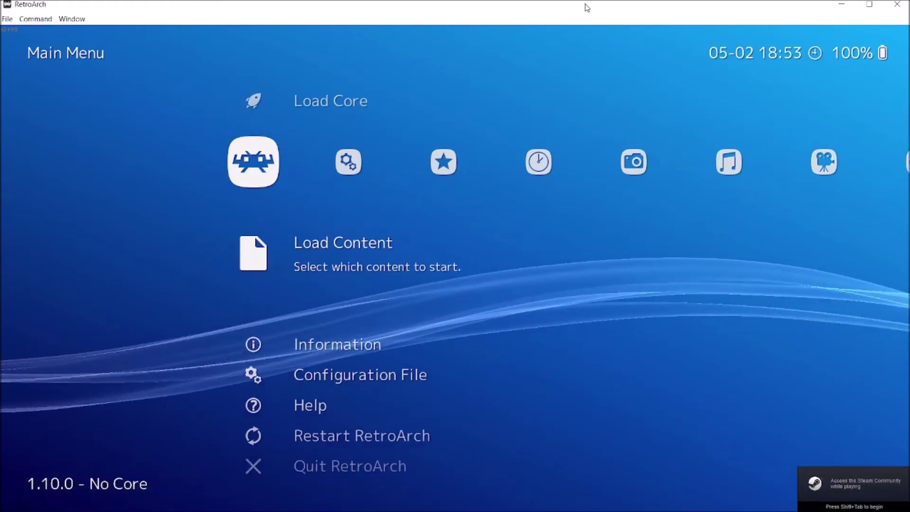
key(Up)
key(Down)
key(Return)
key(Down)
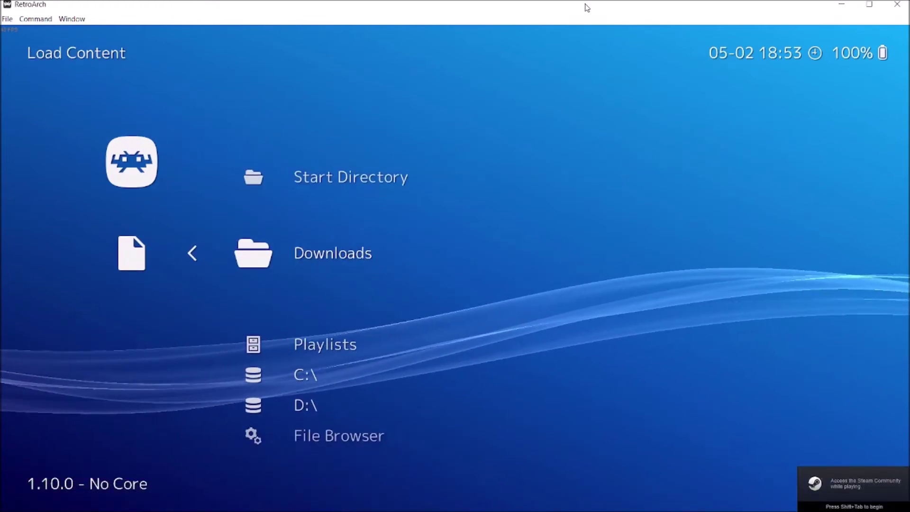
key(Return)
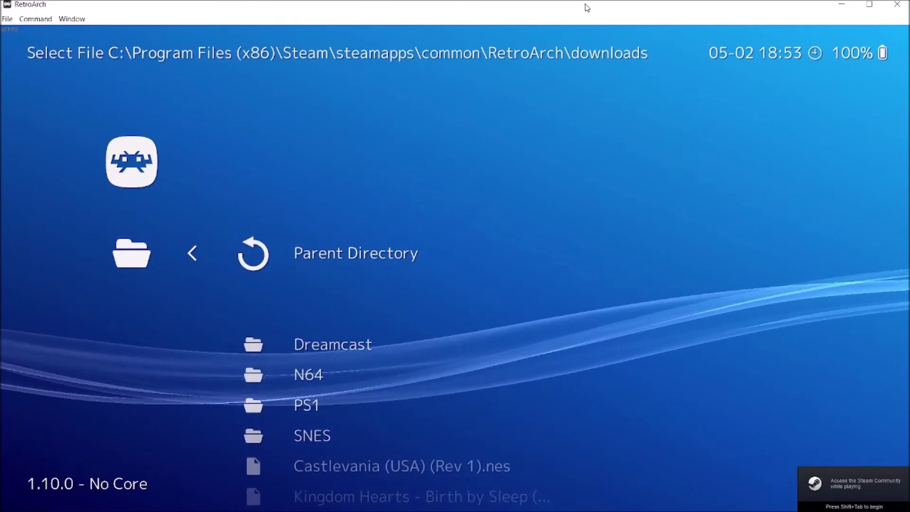
- Open the SNES folder within RetroArch's downloads directory
key(Down)
key(Down)
key(Down)
key(Down)
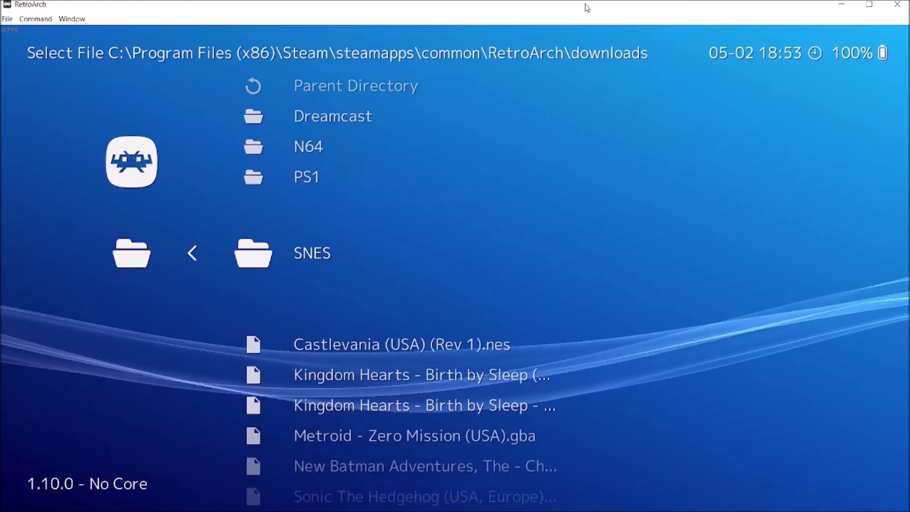
key(Up)
key(Down)
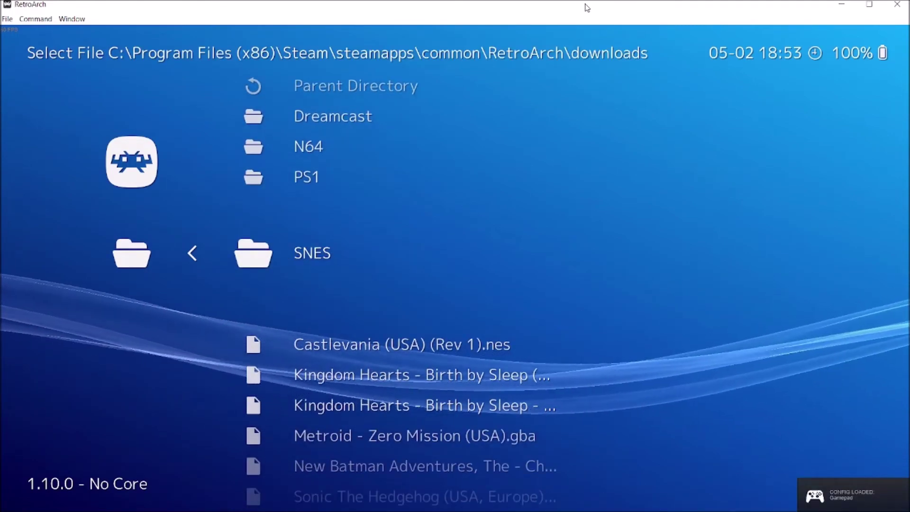
key(Up)
key(Down)
key(Return)
- Open Hyper Metroid and its Hyper Metroid UH subfolder, and load the patched Super Metroid ROM with the Mesen-S core
key(Down)
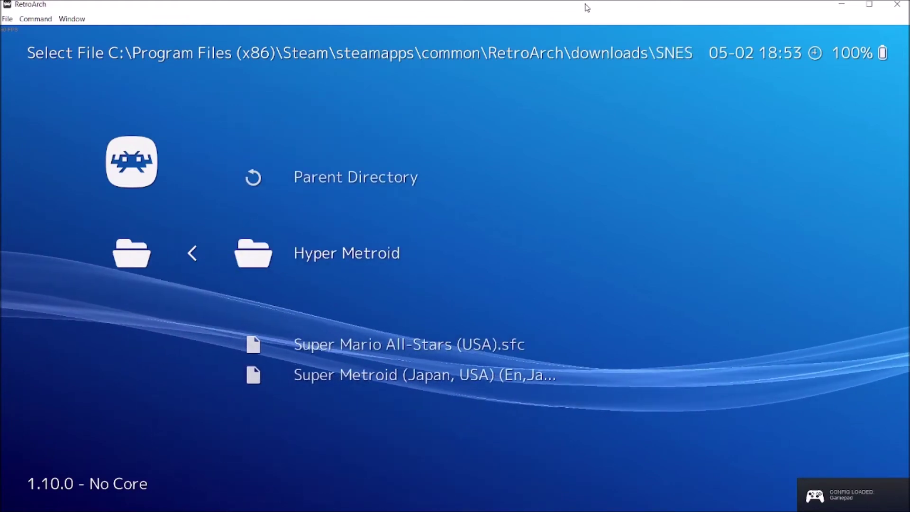
key(Return)
key(Down)
key(Return)
key(Down)
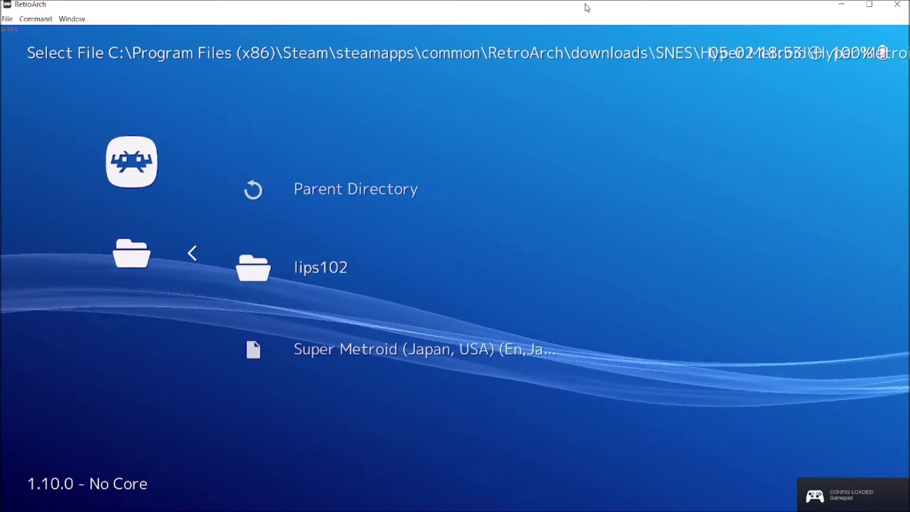
key(Down)
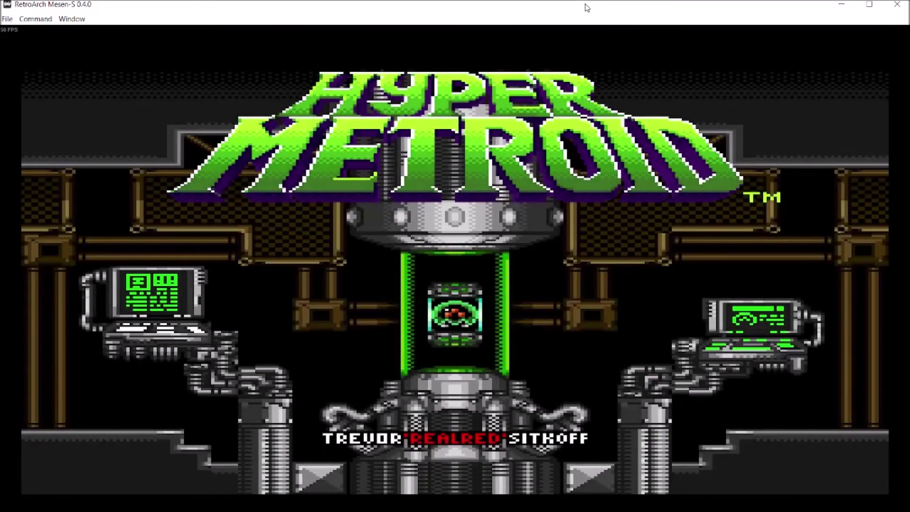
- Advance past the Hyper Metroid title screen and choose the Samus A save slot
key(Return)
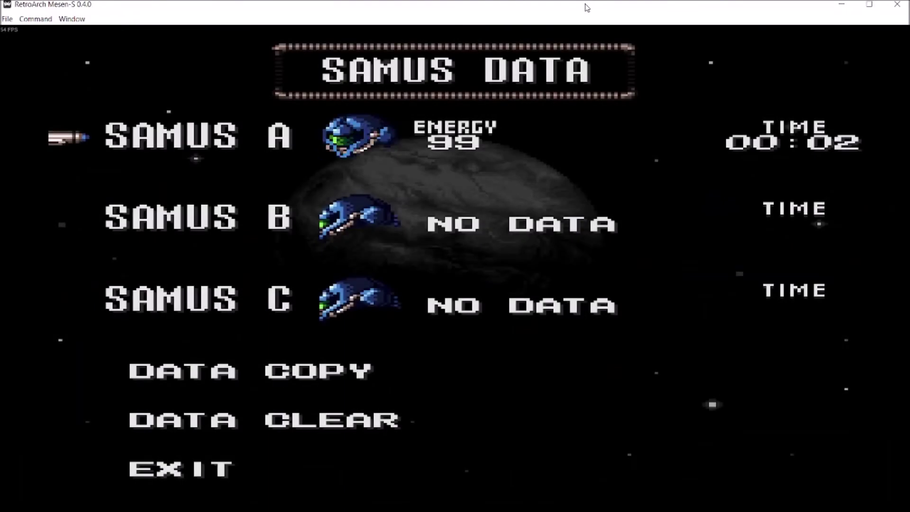
key(Return)
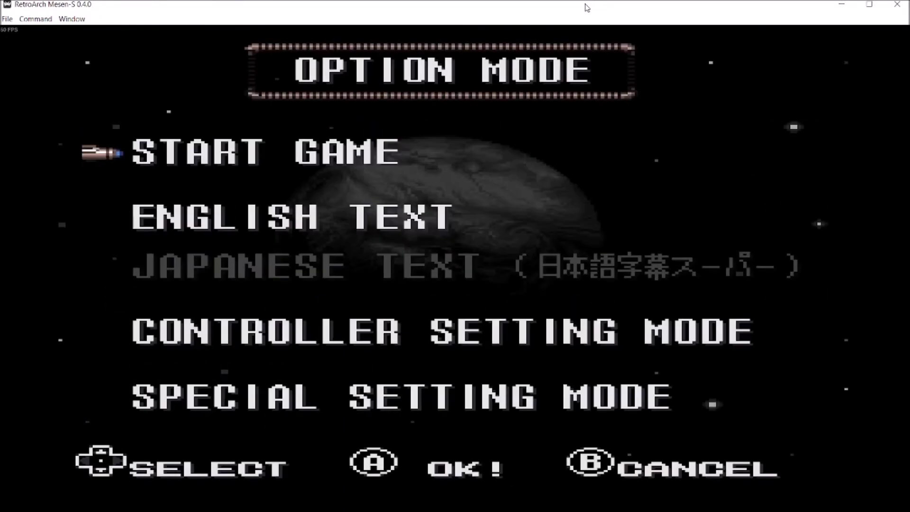
- Start the Hyper Metroid game in Crateria and run and jump Samus leftward away from her ship
key(Return)
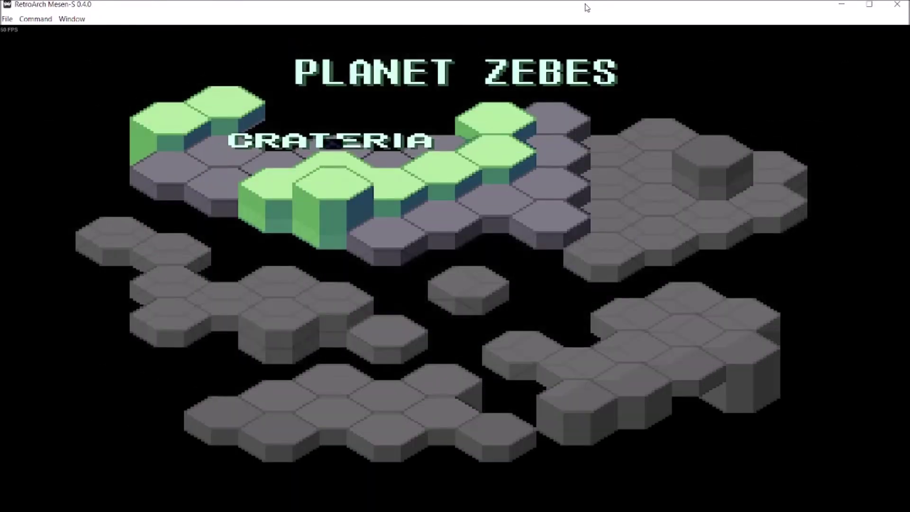
key(Return)
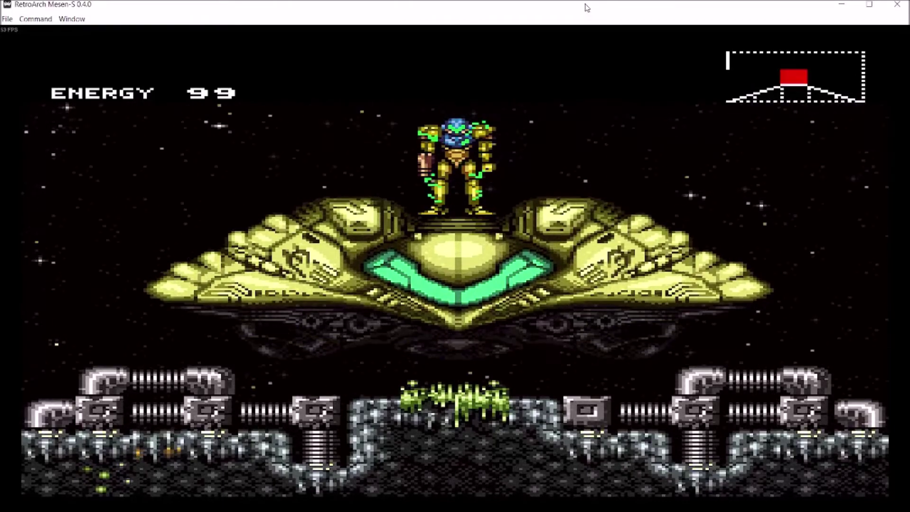
key(Left)
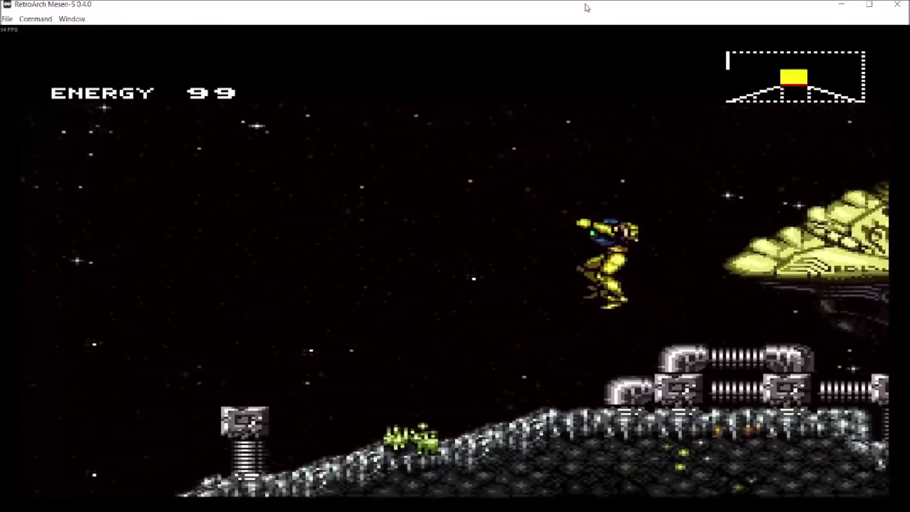
key(x)
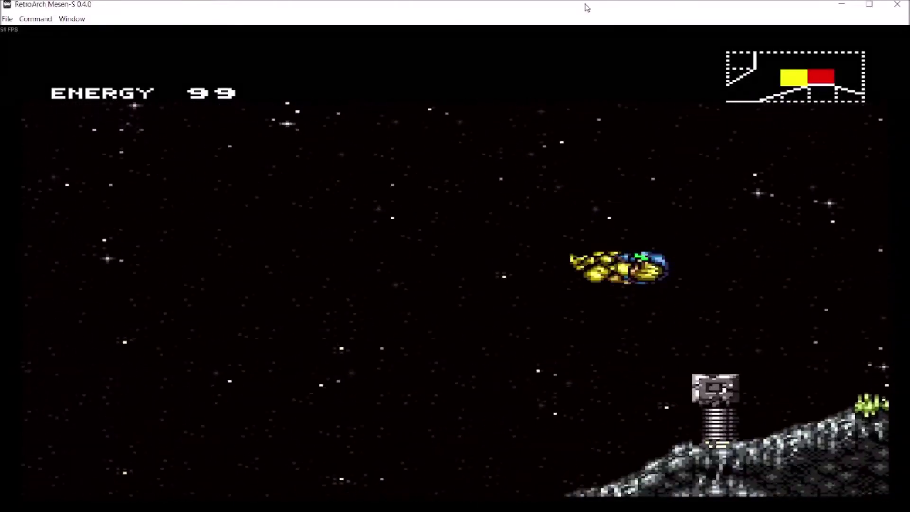
key(Left)
key(x)
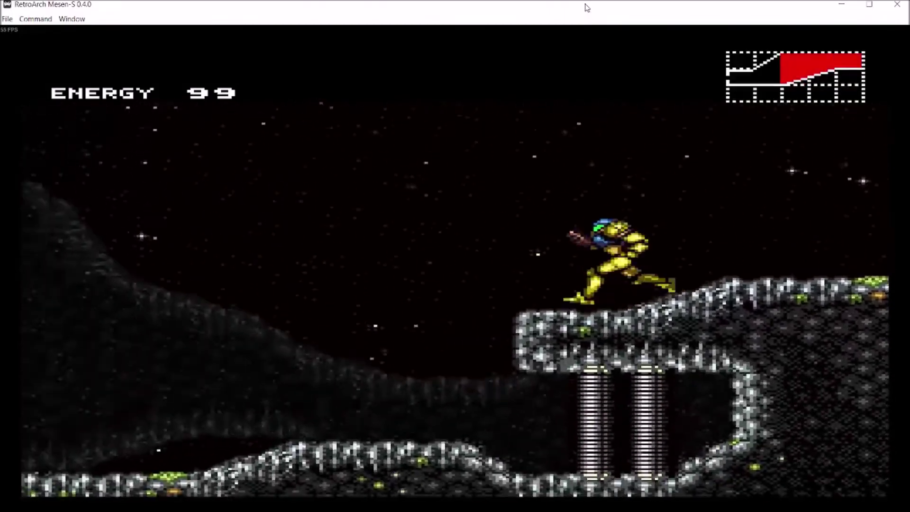
key(Left)
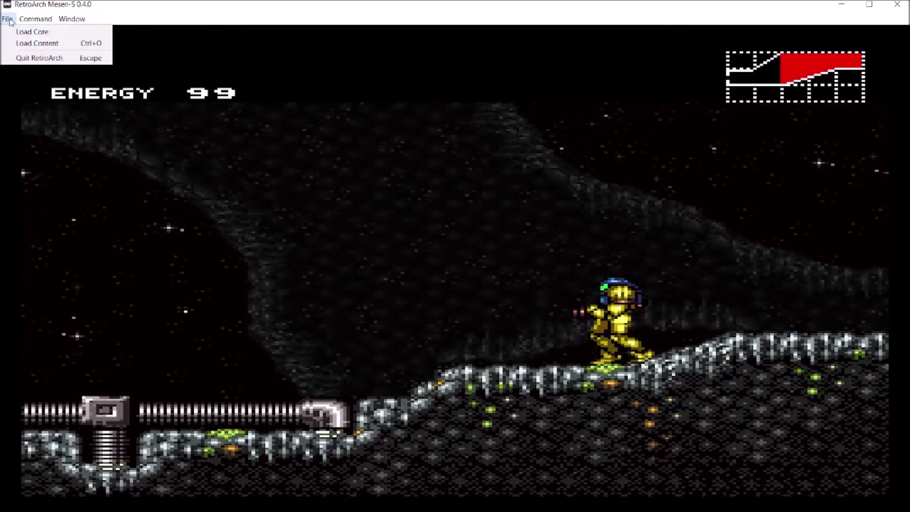
- Bring up RetroArch's Quick Menu and close the running Hyper Metroid content
mouse_move(25, 22)
click(14, 21)
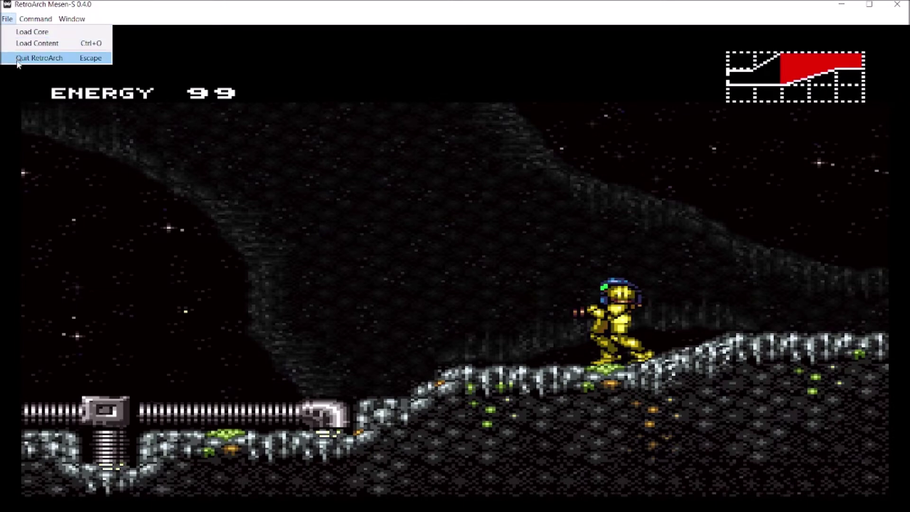
mouse_move(38, 22)
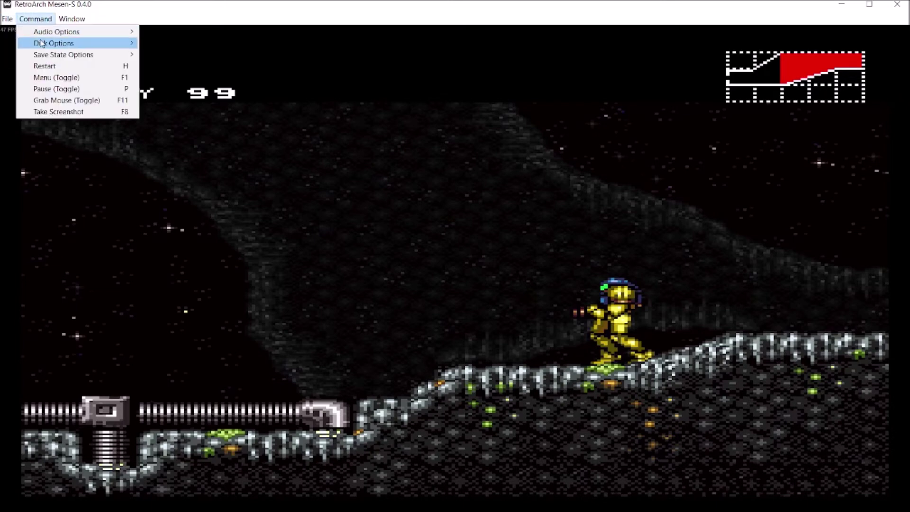
click(46, 79)
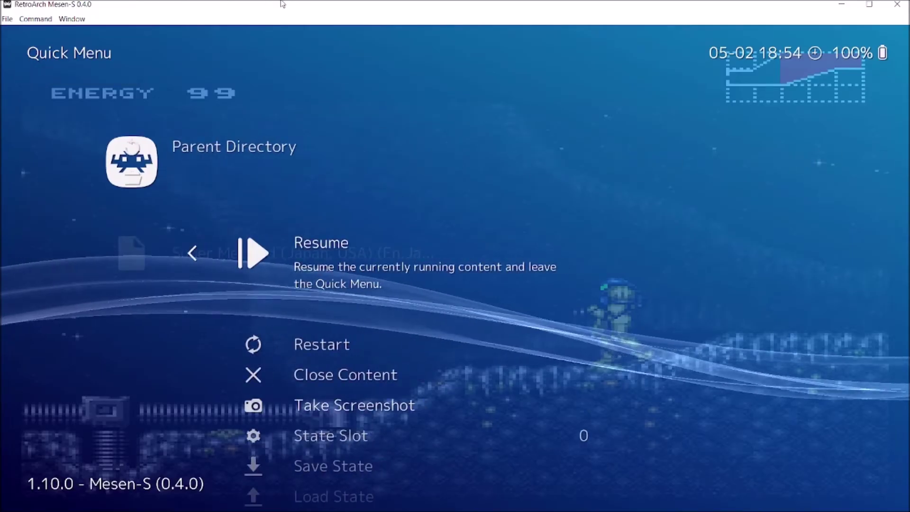
key(Down)
key(Down)
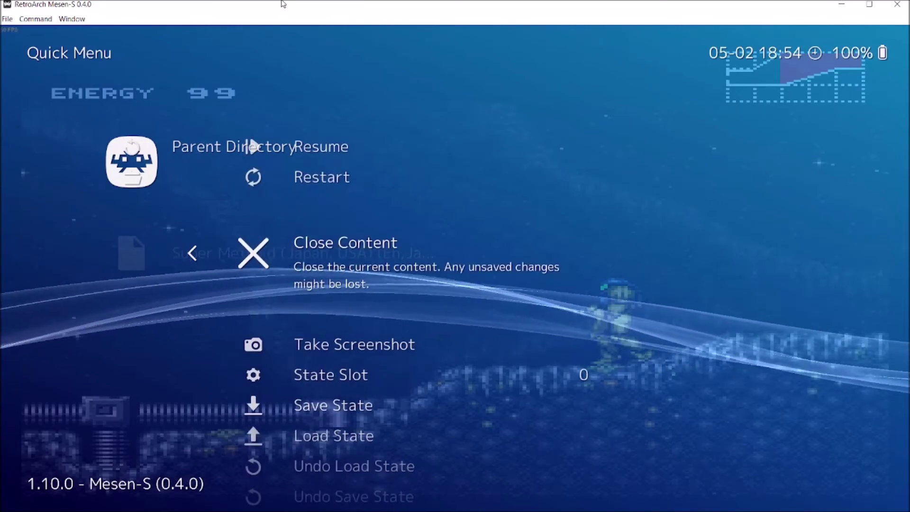
key(Return)
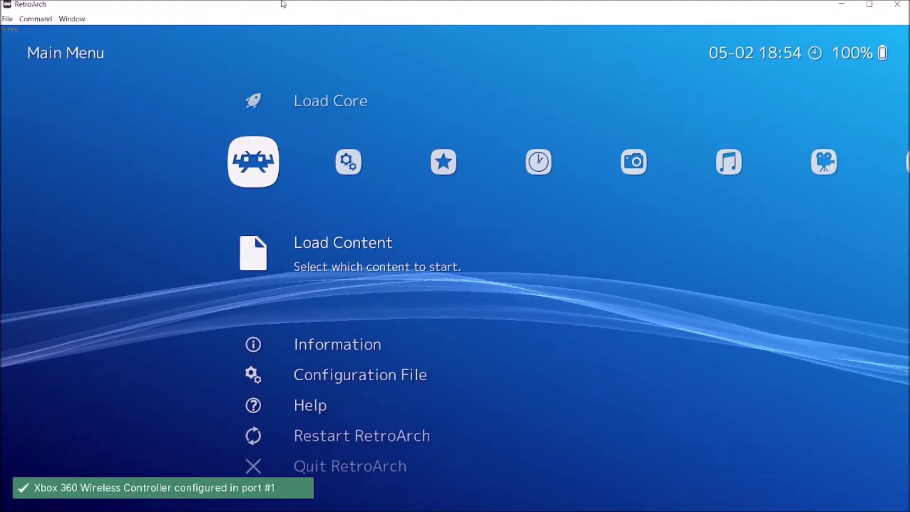
- Choose Load Content and open the Downloads directory to look for an N64 game
key(Up)
key(Down)
key(Return)
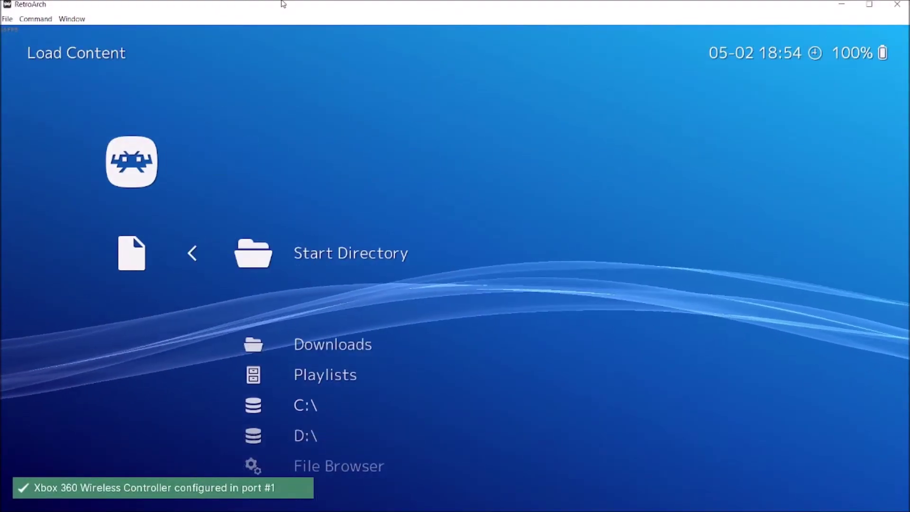
key(Down)
key(Return)
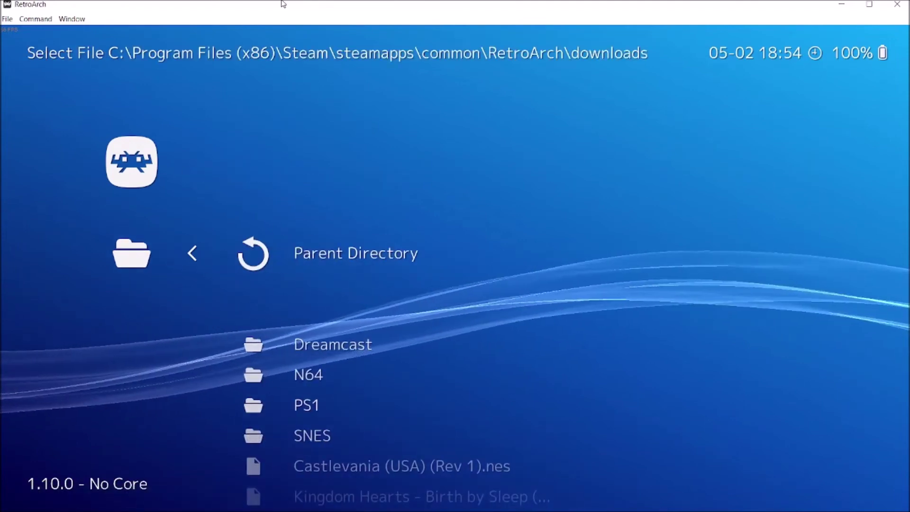
- Open the N64 folder and its SMB ROM Hack subfolder
key(Down)
key(Down)
key(Return)
key(Down)
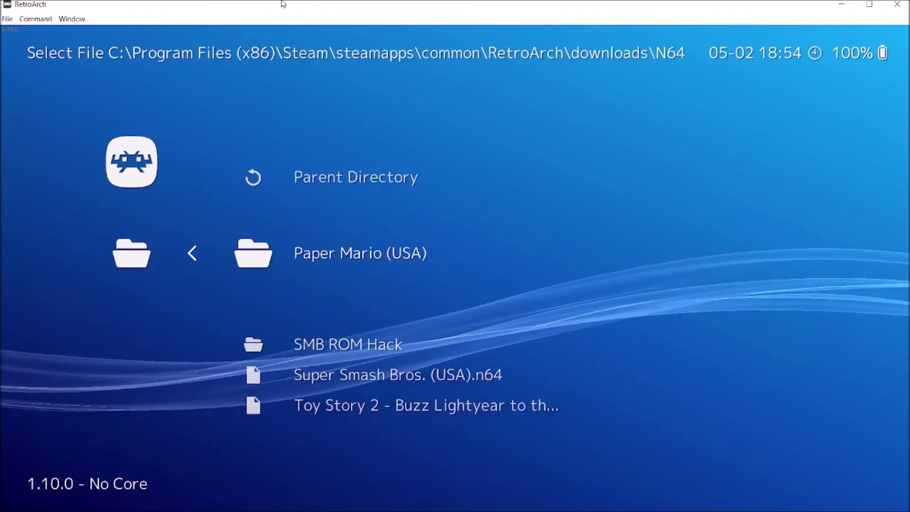
key(Down)
key(Return)
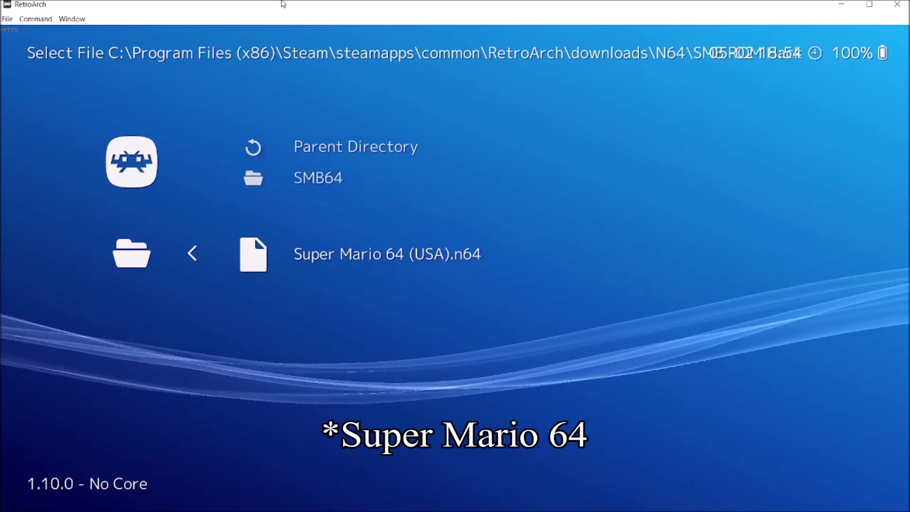
- Open the SMB64 folder and load the original Super Mario 64 (U) [!].z64 with the Mupen64Plus-Next core
key(Return)
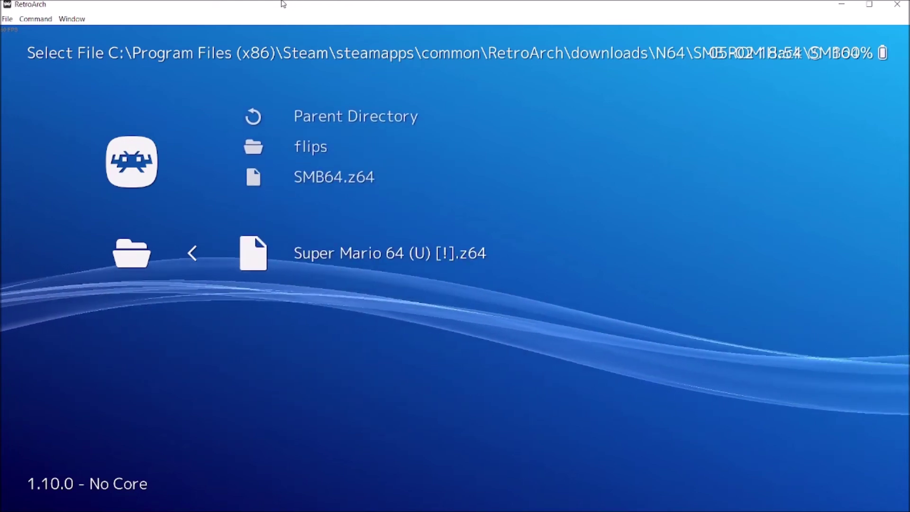
key(Up)
key(Down)
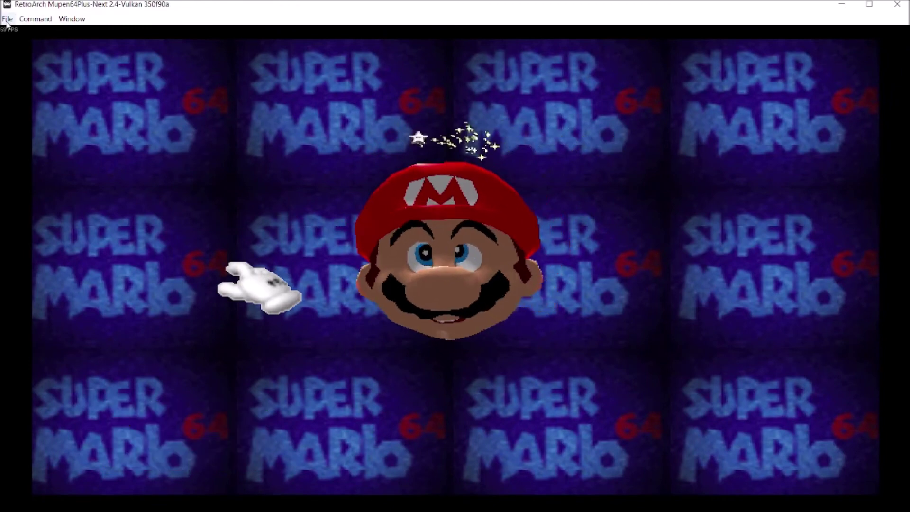
- Bring up the Quick Menu and close the running Super Mario 64 content
click(30, 19)
mouse_move(7, 19)
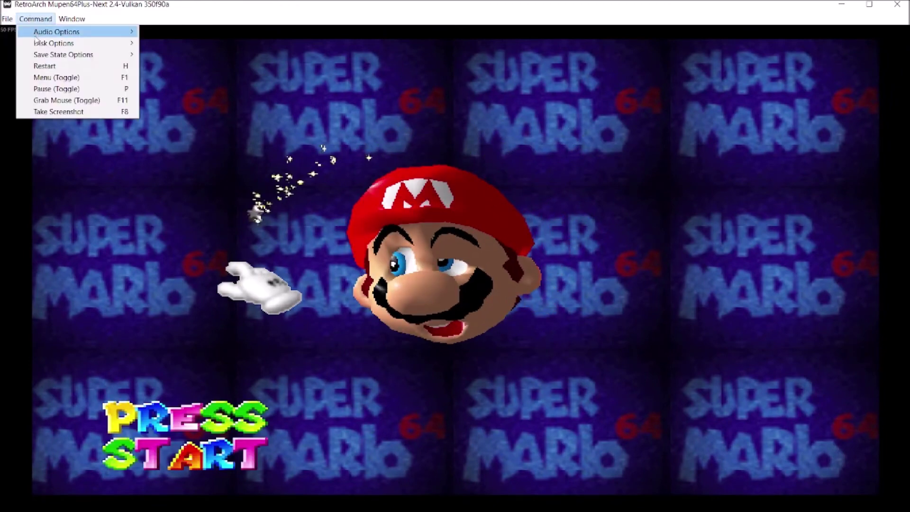
click(34, 78)
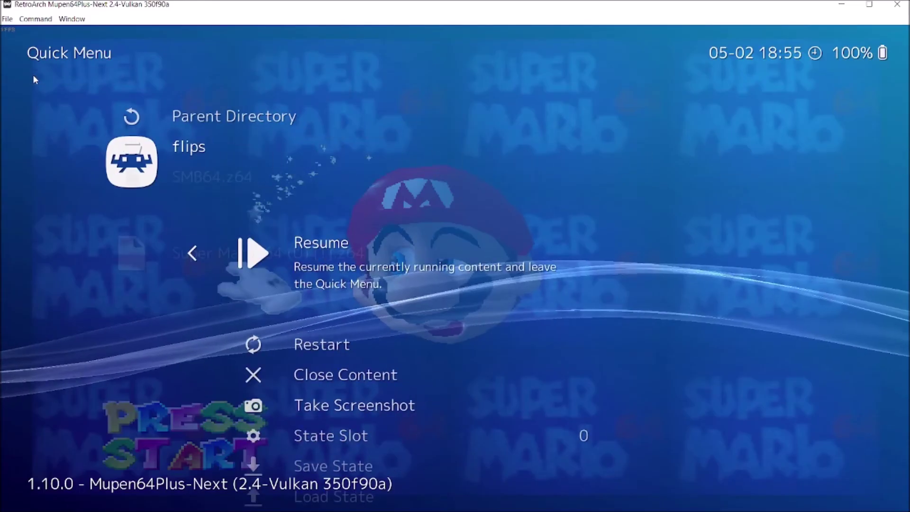
key(Down)
key(Down)
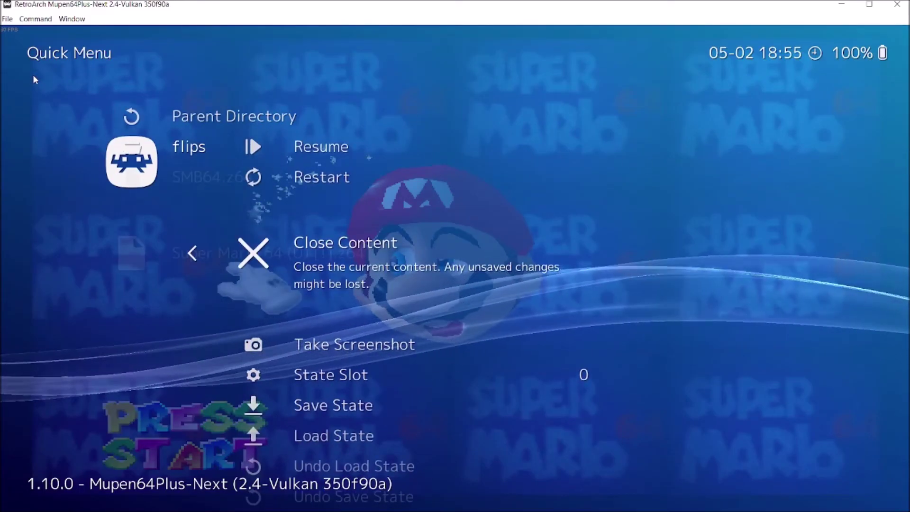
key(Return)
- Return to Load Content and open the Downloads directory for the patched N64 game
key(Down)
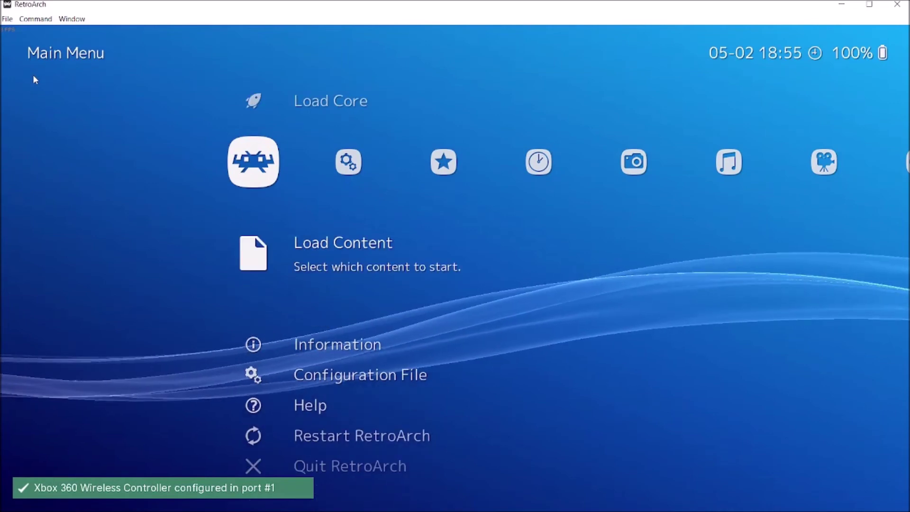
key(Return)
key(Down)
key(Return)
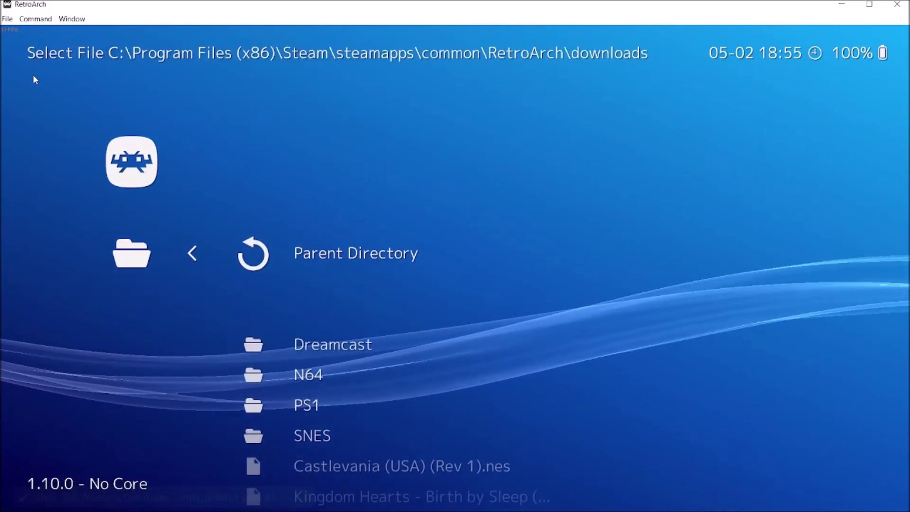
- Go into the N64 folder, open SMB ROM Hack and select the SMB64 folder
key(Down)
key(Down)
key(Down)
key(Up)
key(Return)
key(Down)
key(Down)
key(Return)
key(Down)
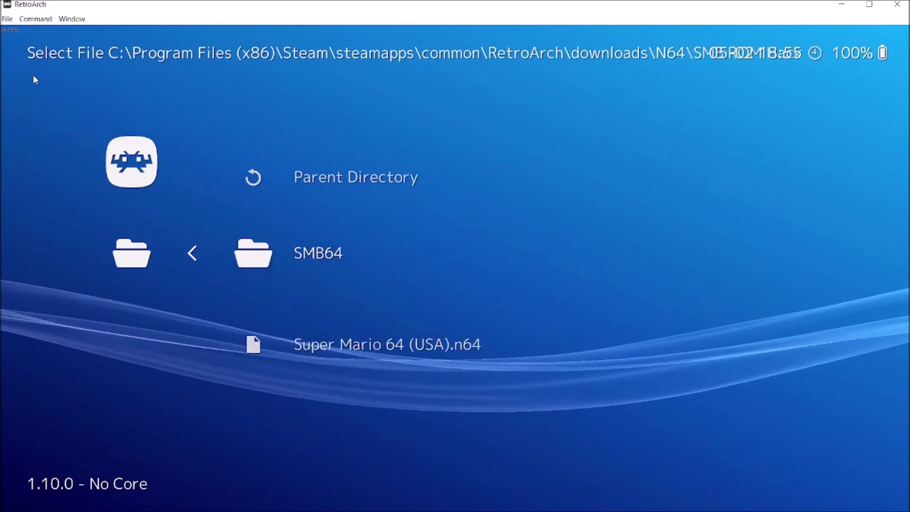
- Open the SMB64 folder and load the patched SMB64.z64 ROM with the Mupen64Plus-Next core
key(Down)
key(Up)
key(Return)
key(Down)
key(Down)
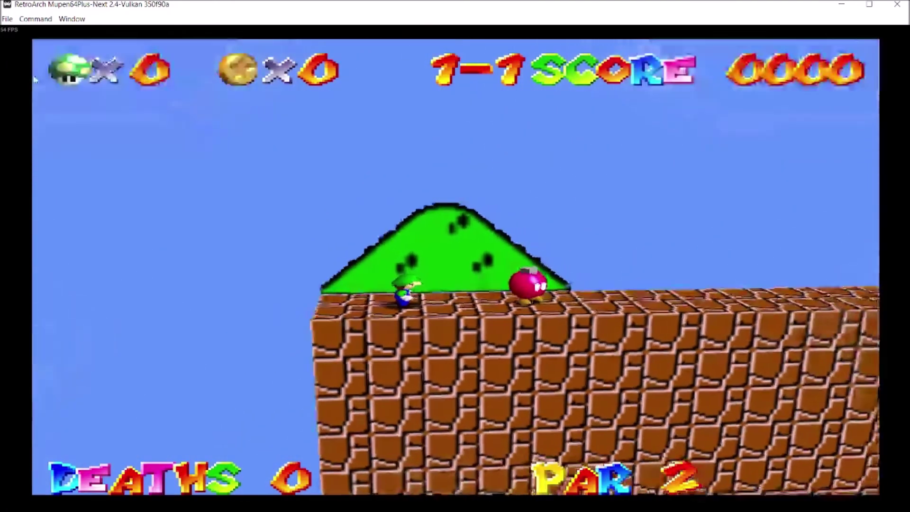
- Move Luigi to the pink Bob-omb in level 1-1 and advance through its dialogue
key(Right)
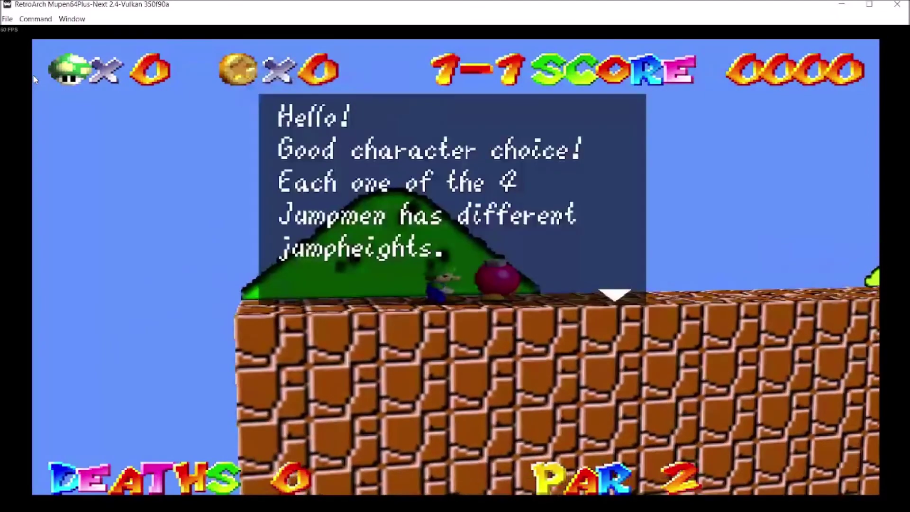
key(z)
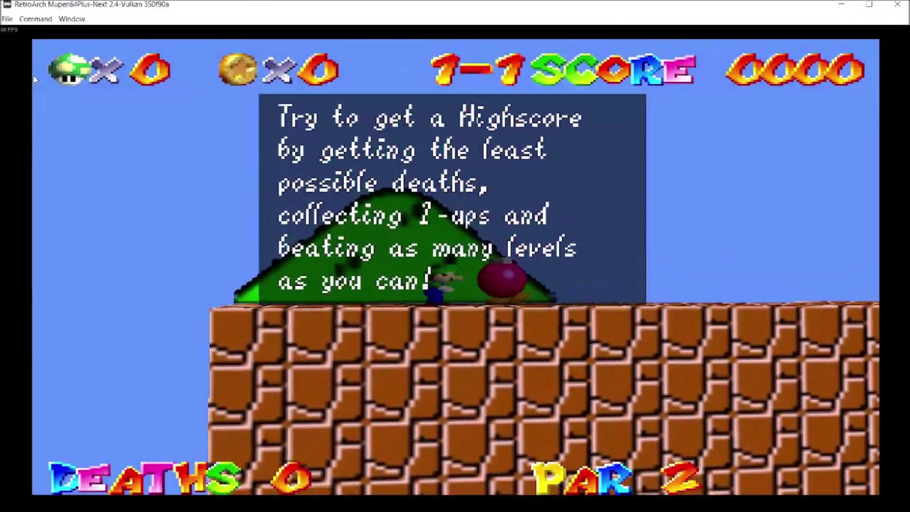
key(z)
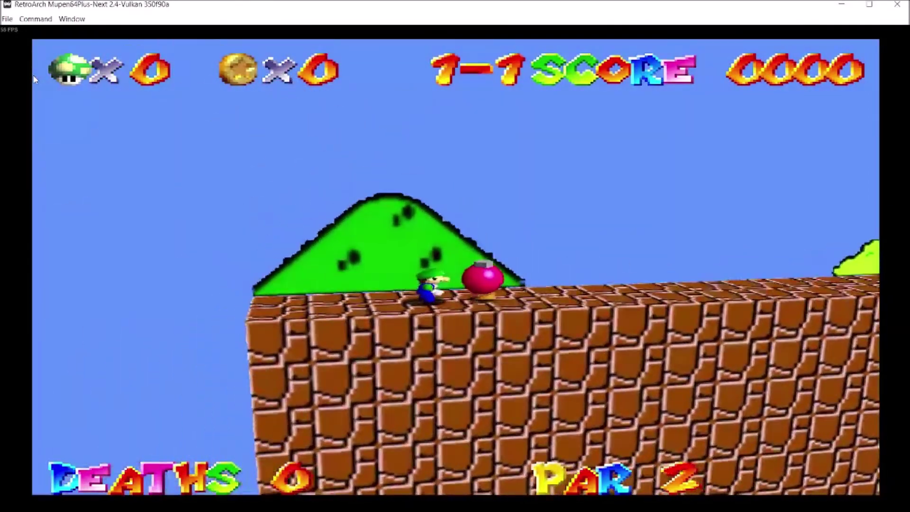